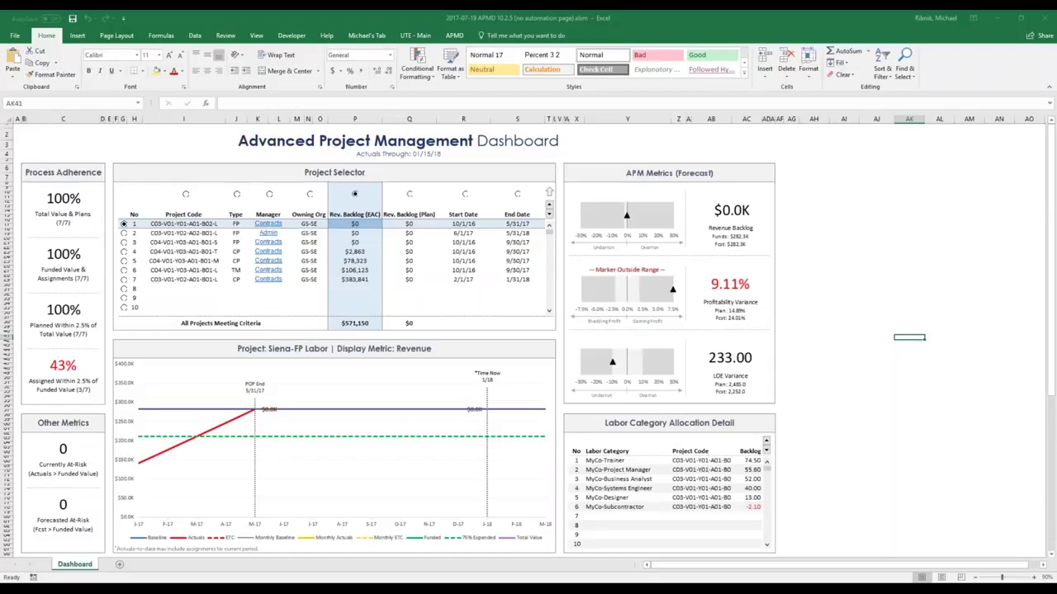
# Look over the whole dashboard and show the APMD commands for report filters and chart display options.
pyautogui.moveTo(462, 147); pyautogui.dragTo(482, 426)
pyautogui.click(502, 486)
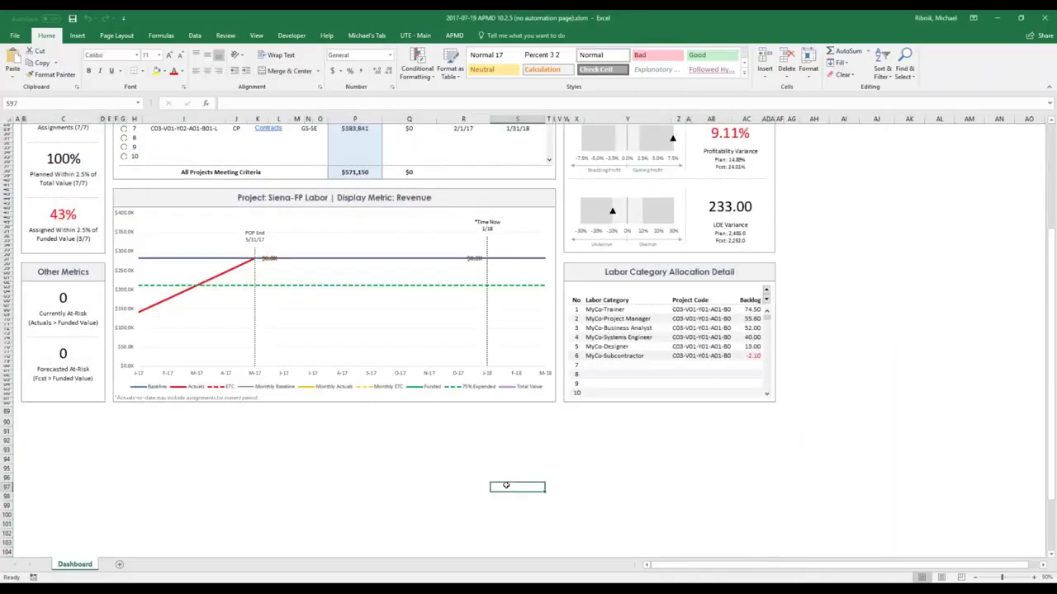
pyautogui.scroll(5, 502, 486)
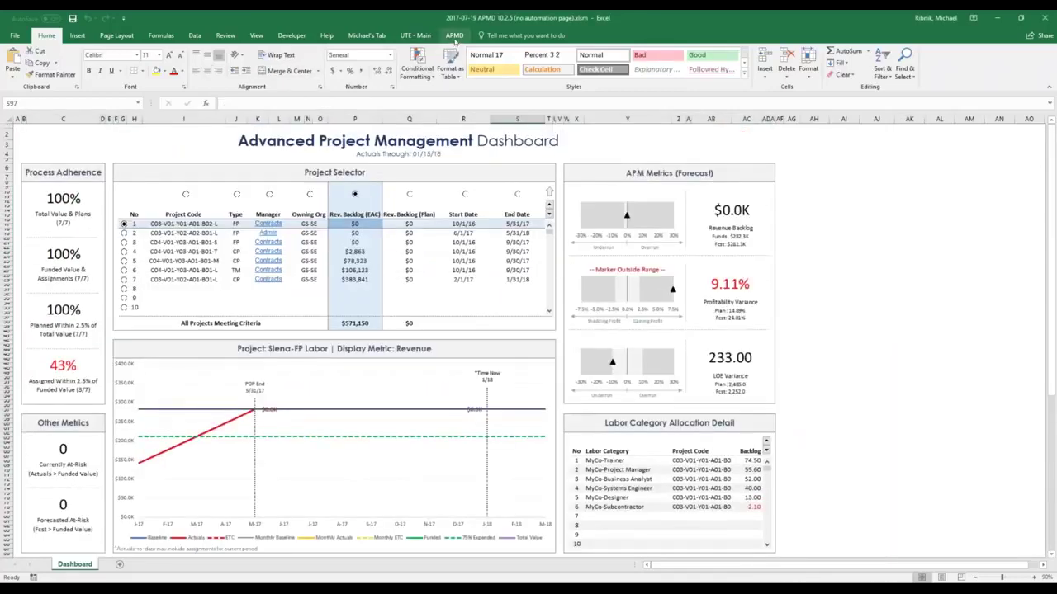
pyautogui.click(455, 37)
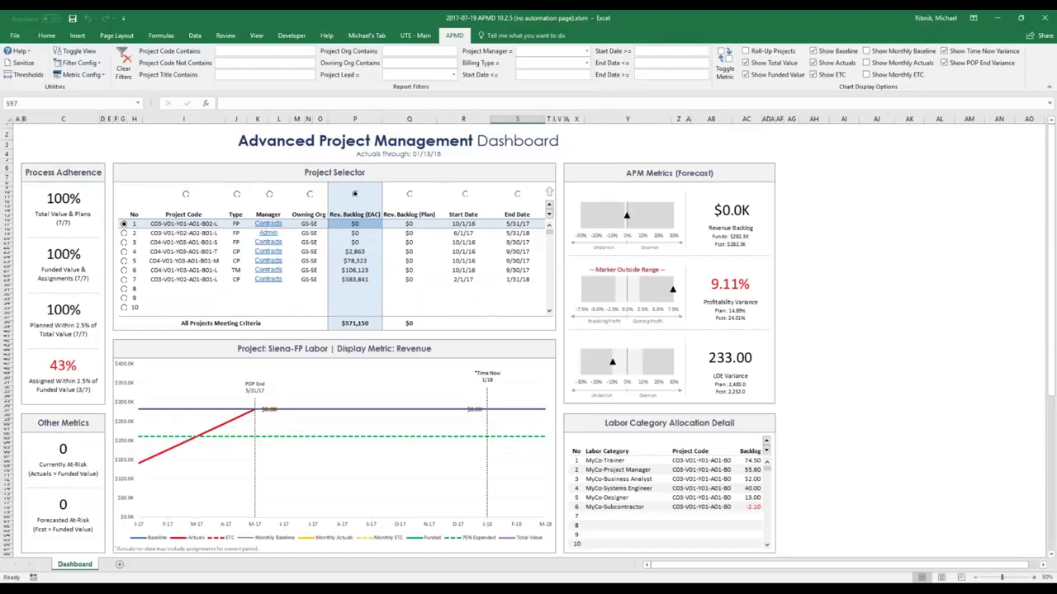
# Highlight the Project Selector section and examine the project list it contains.
pyautogui.moveTo(190, 167); pyautogui.dragTo(173, 314)
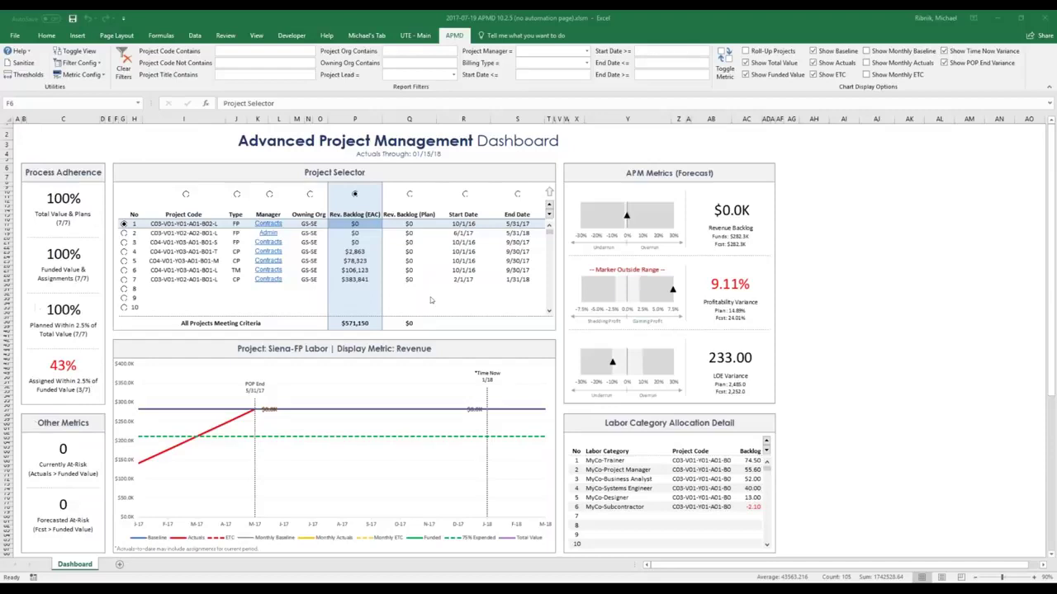
pyautogui.moveTo(234, 178); pyautogui.dragTo(180, 330)
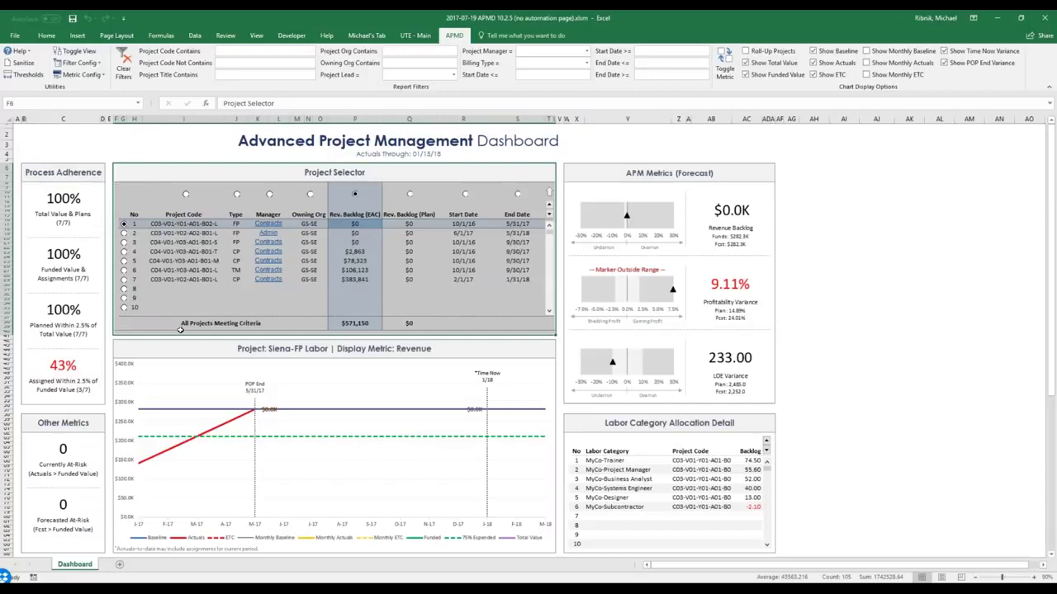
pyautogui.click(920, 301)
pyautogui.moveTo(295, 170); pyautogui.dragTo(294, 327)
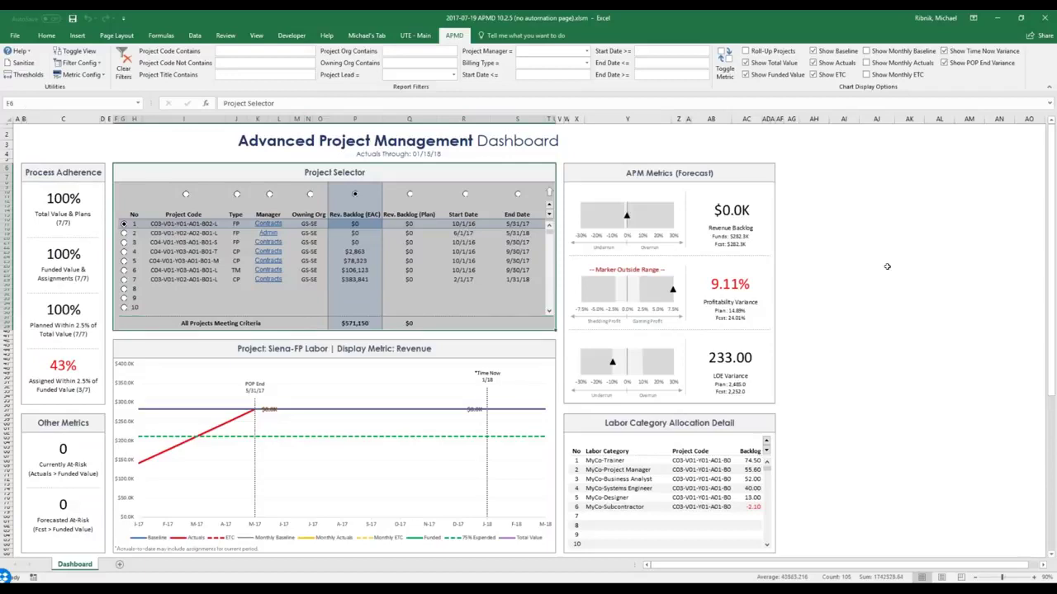
pyautogui.click(910, 258)
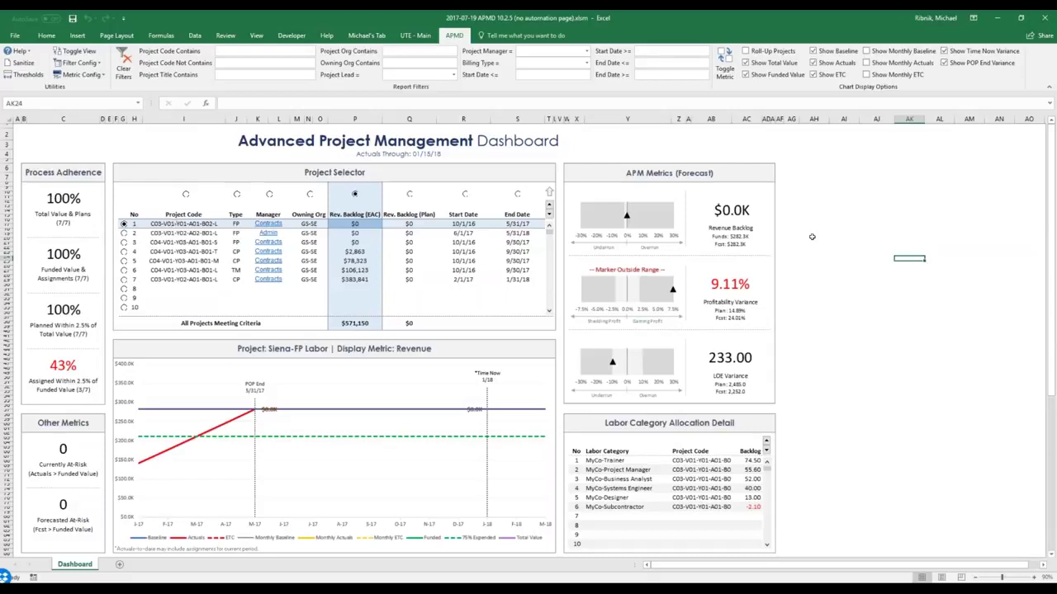
pyautogui.moveTo(182, 176); pyautogui.dragTo(175, 322)
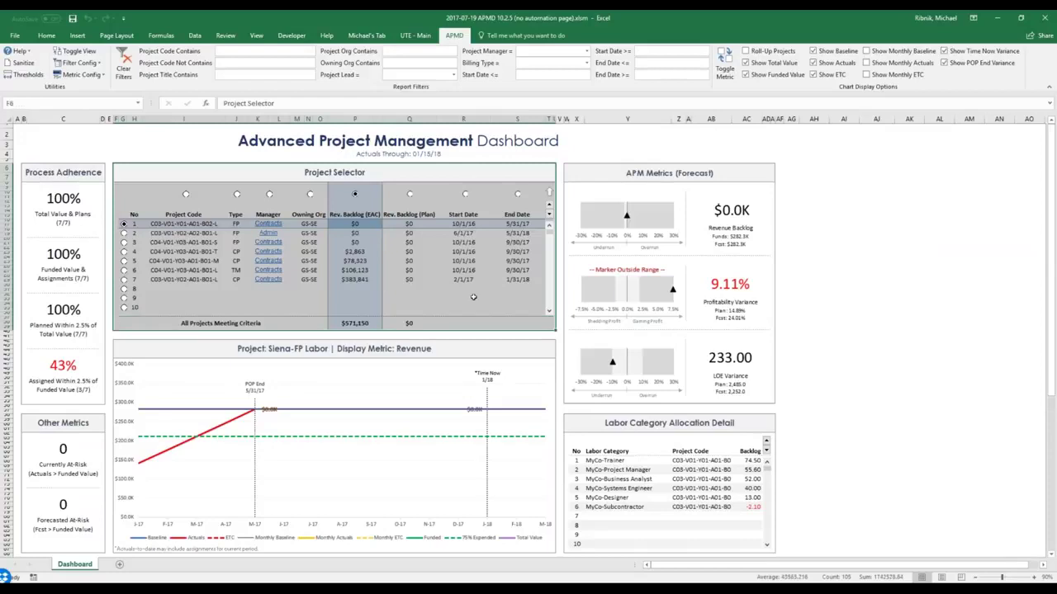
pyautogui.click(825, 244)
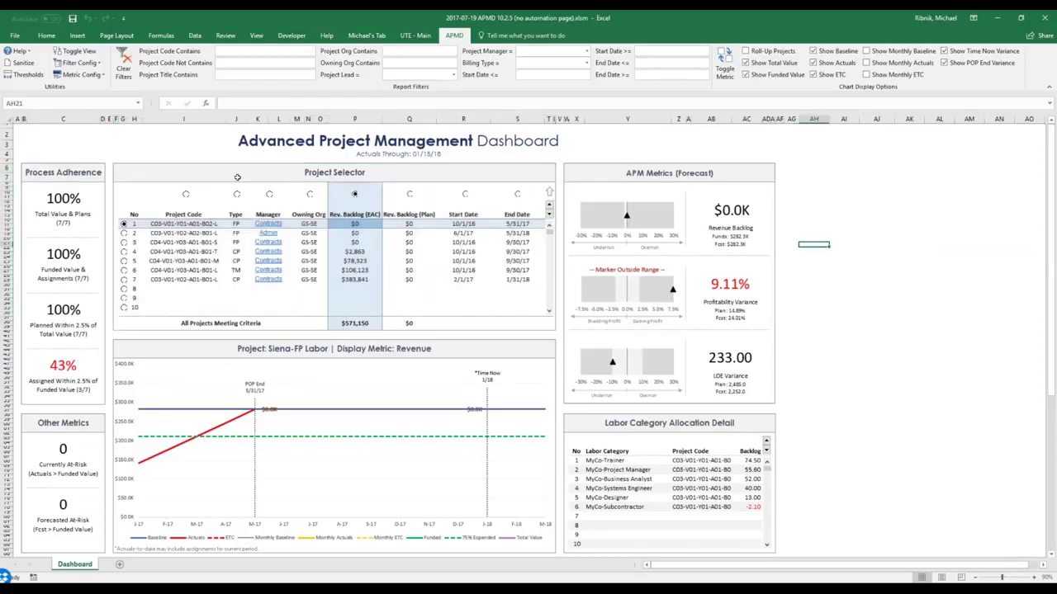
# Choose project 5 in the Project Selector and examine its revenue chart below the list.
pyautogui.click(123, 261)
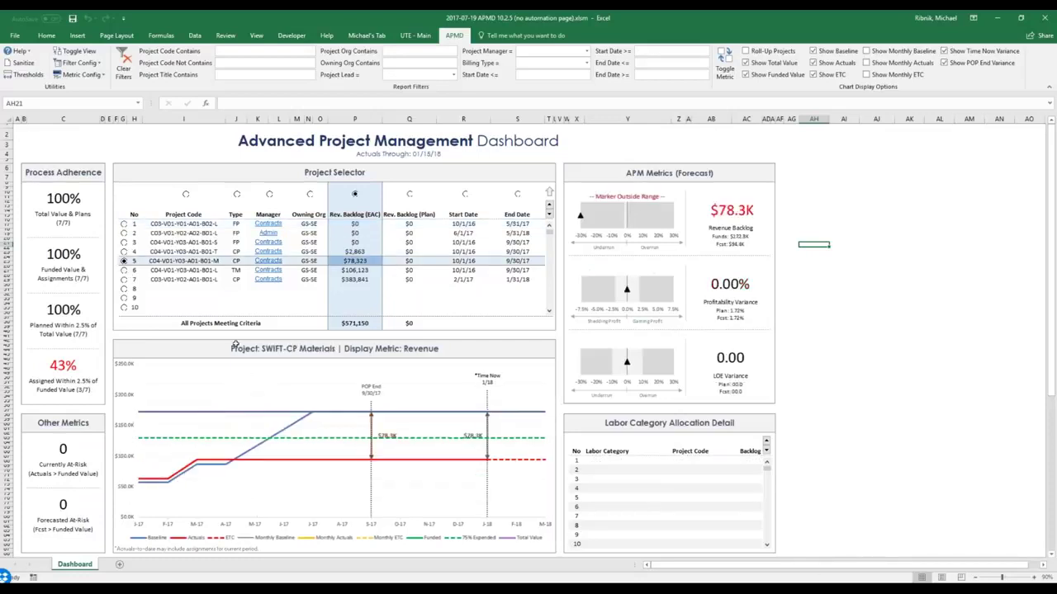
pyautogui.moveTo(195, 347); pyautogui.dragTo(195, 550)
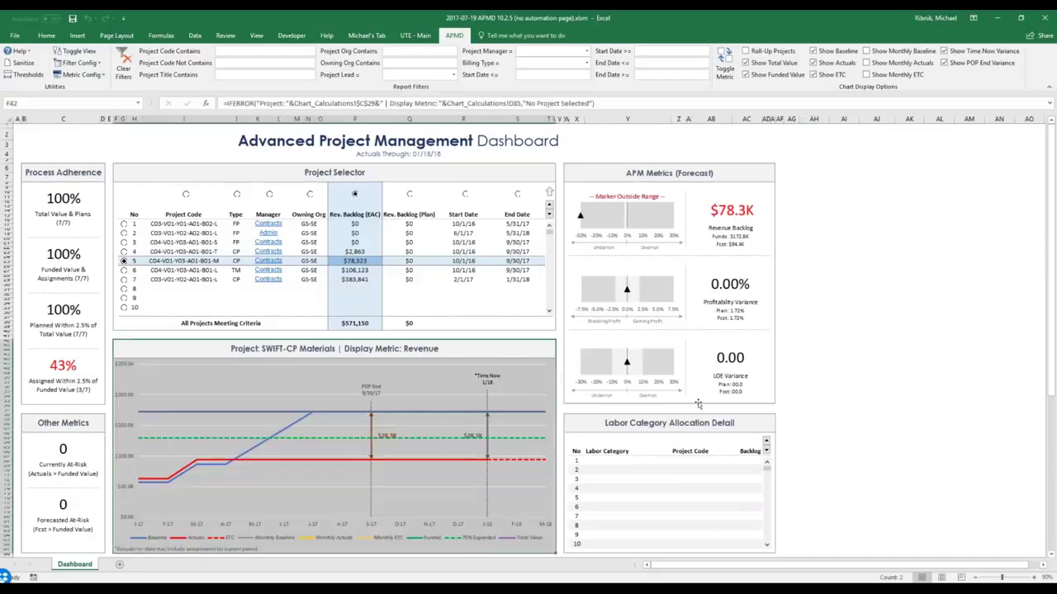
pyautogui.click(902, 381)
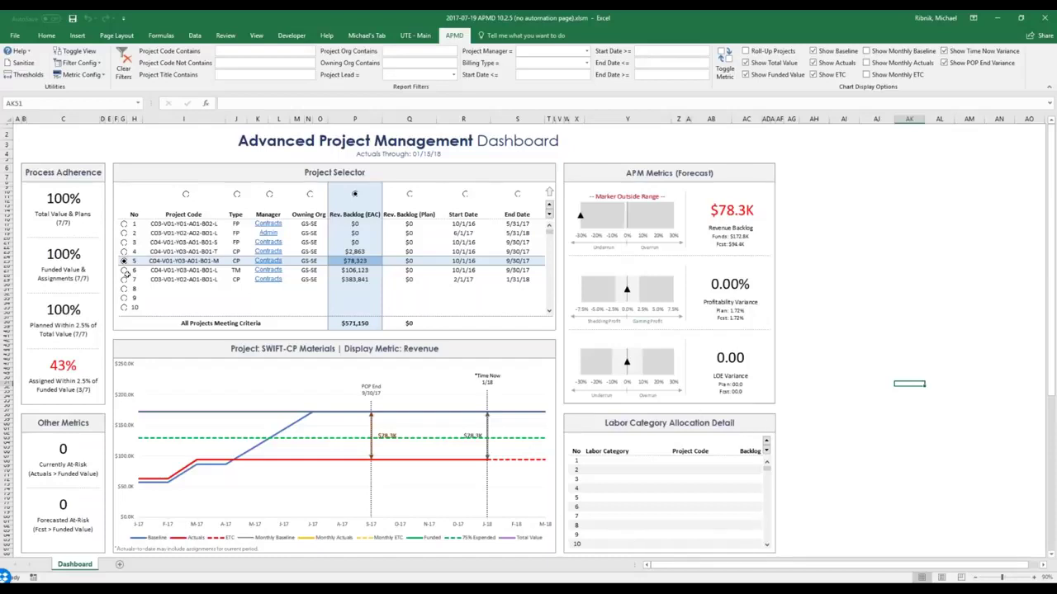
# View the charts and metrics of projects 6, 7 and 3 in turn.
pyautogui.click(124, 269)
pyautogui.click(123, 270)
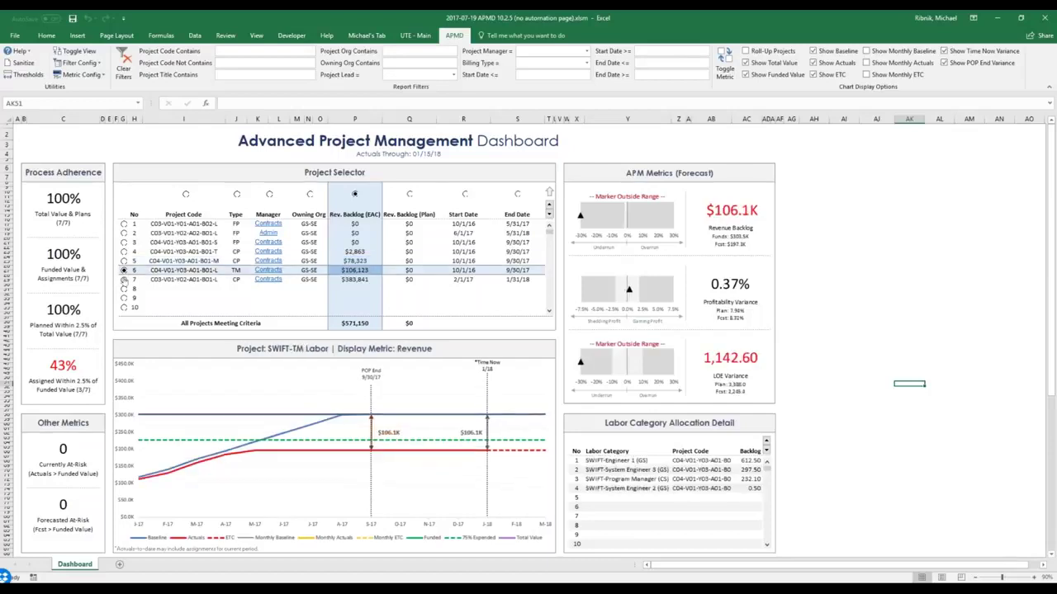
pyautogui.click(123, 279)
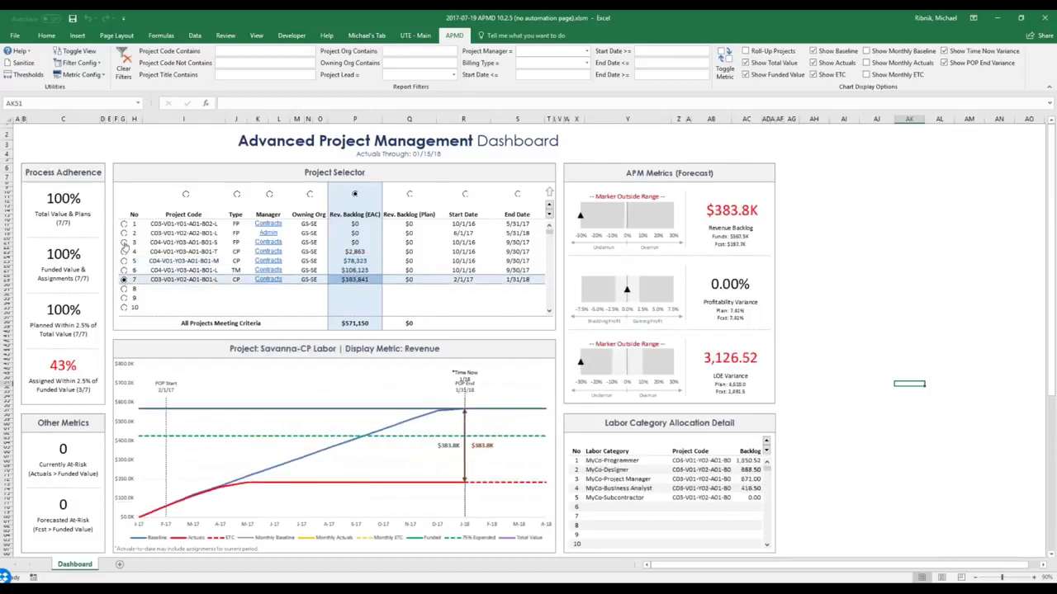
pyautogui.click(124, 241)
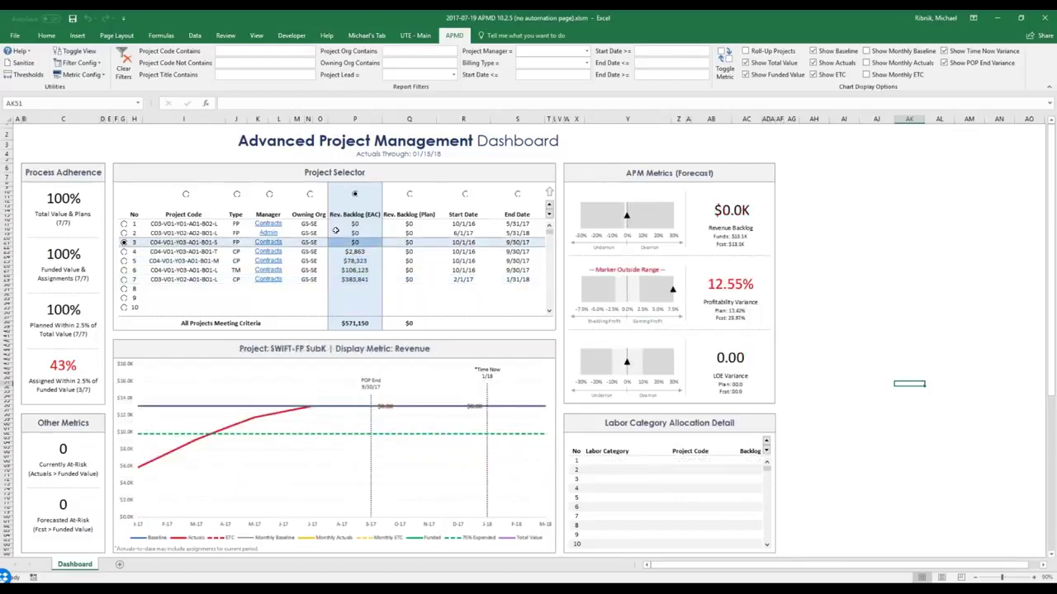
# Review the Project Code, Type, Manager and Owning Org column headers of the Project Selector.
pyautogui.click(171, 212)
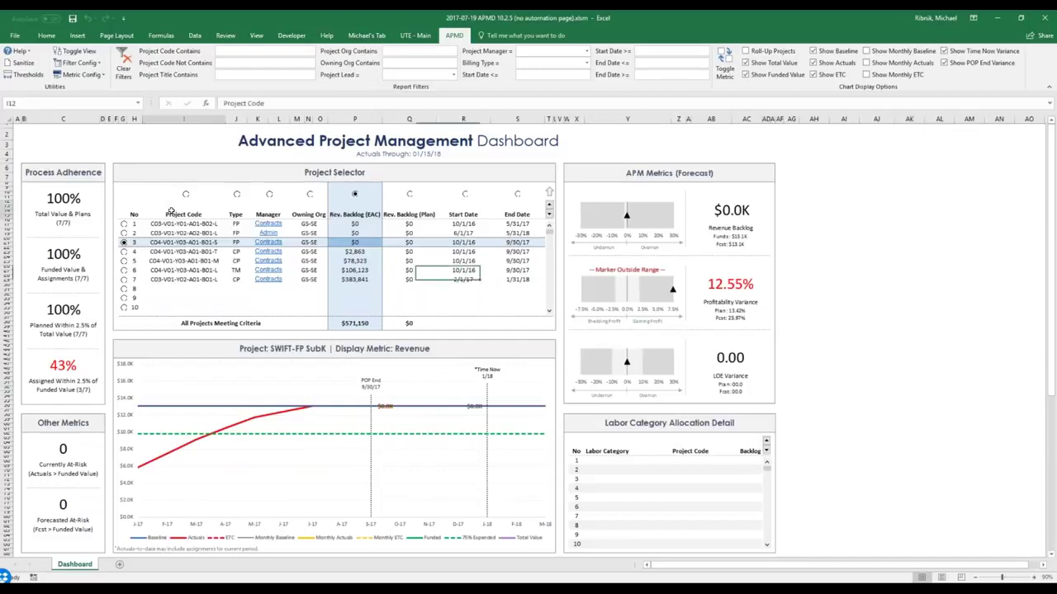
pyautogui.click(238, 214)
pyautogui.click(277, 214)
pyautogui.click(316, 215)
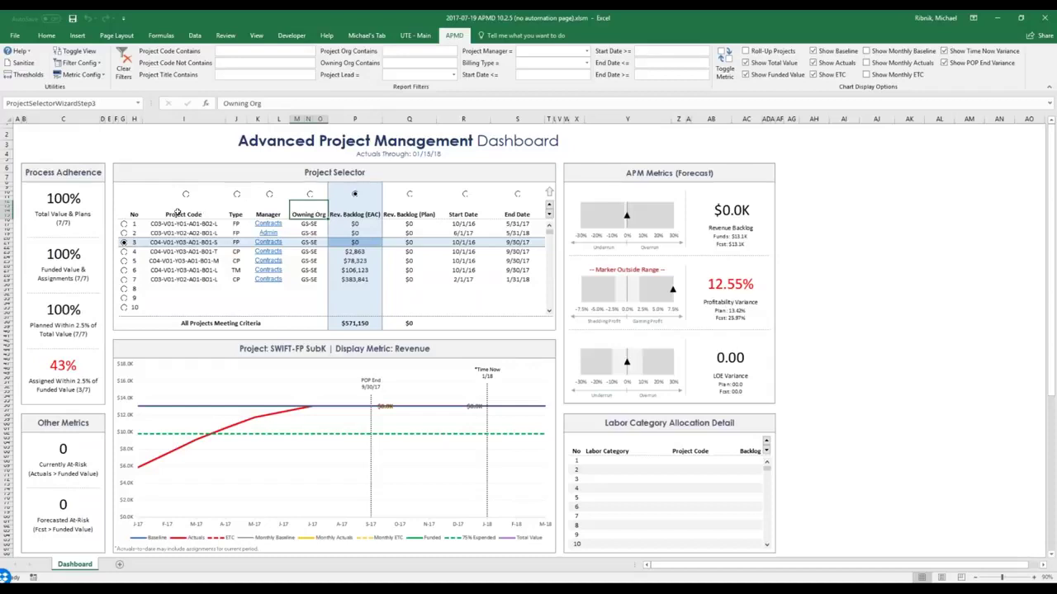
# Switch the Project Code column to Project Title and back to Project Code.
pyautogui.click(176, 212)
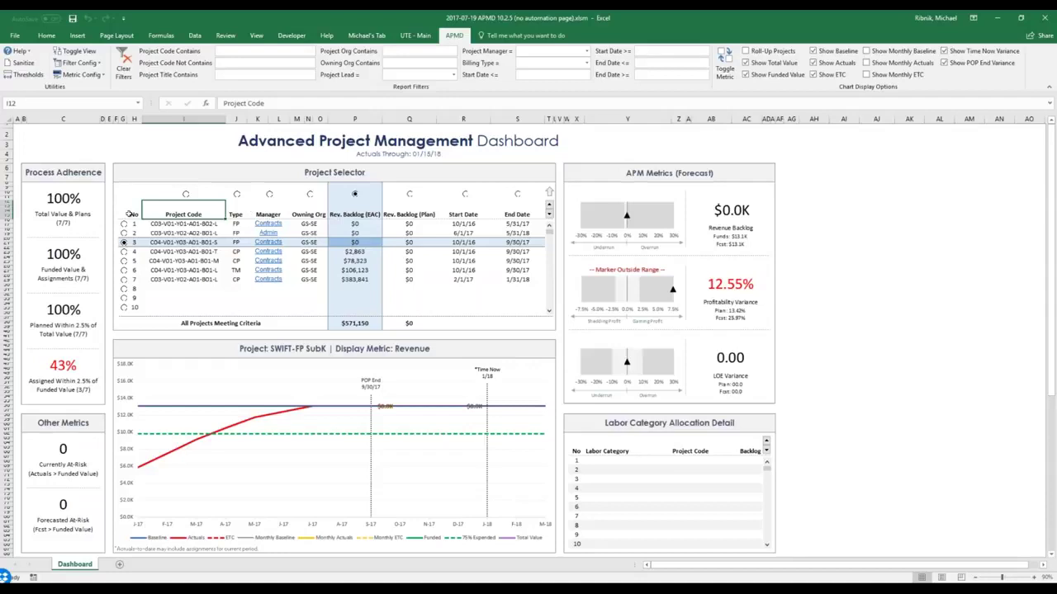
pyautogui.click(234, 205)
pyautogui.click(197, 217)
pyautogui.click(232, 204)
pyautogui.click(221, 210)
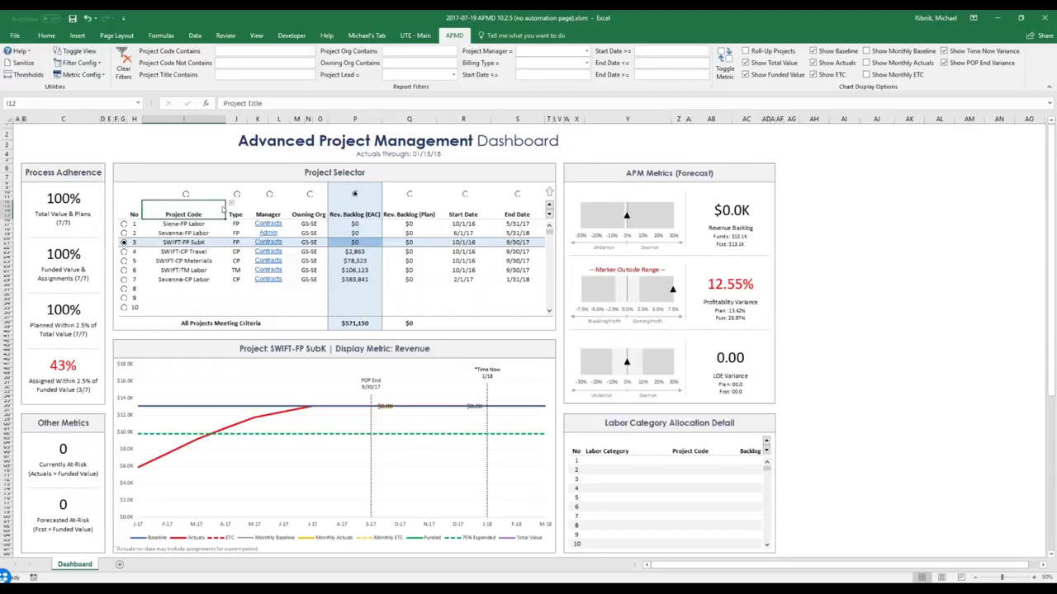
# Switch the Manager column to Lead and back to Manager.
pyautogui.click(272, 213)
pyautogui.click(296, 204)
pyautogui.click(294, 206)
pyautogui.click(294, 205)
pyautogui.click(289, 213)
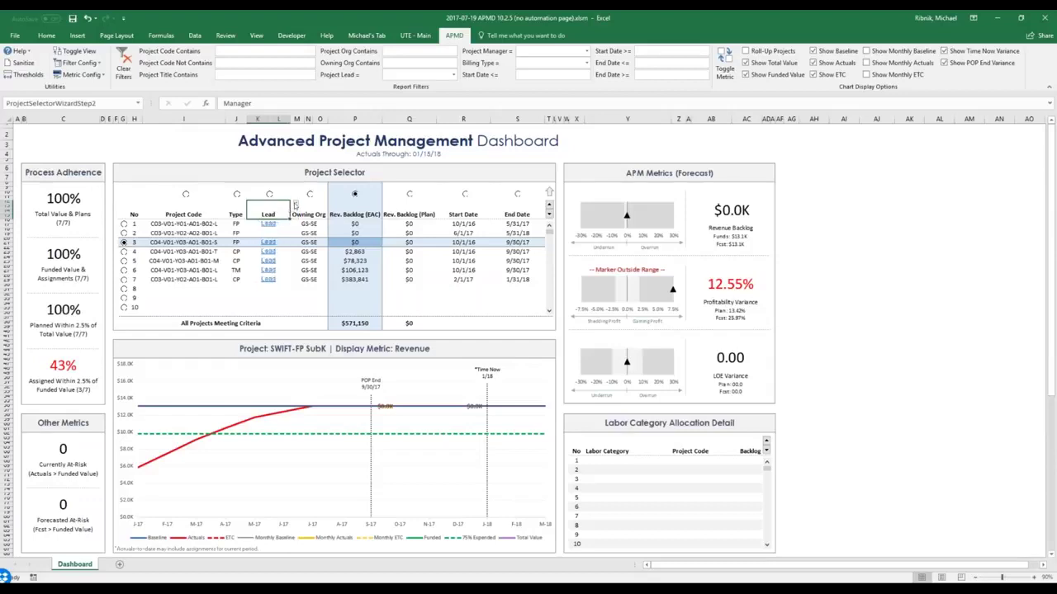
pyautogui.click(294, 204)
pyautogui.click(284, 216)
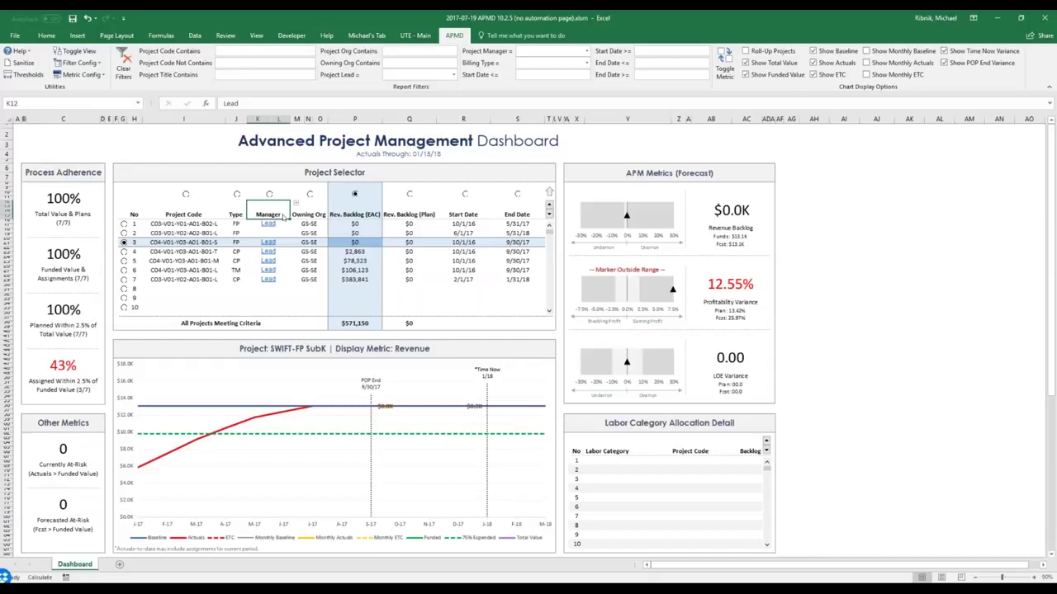
# Change the Owning Org column to Project Org.
pyautogui.click(317, 216)
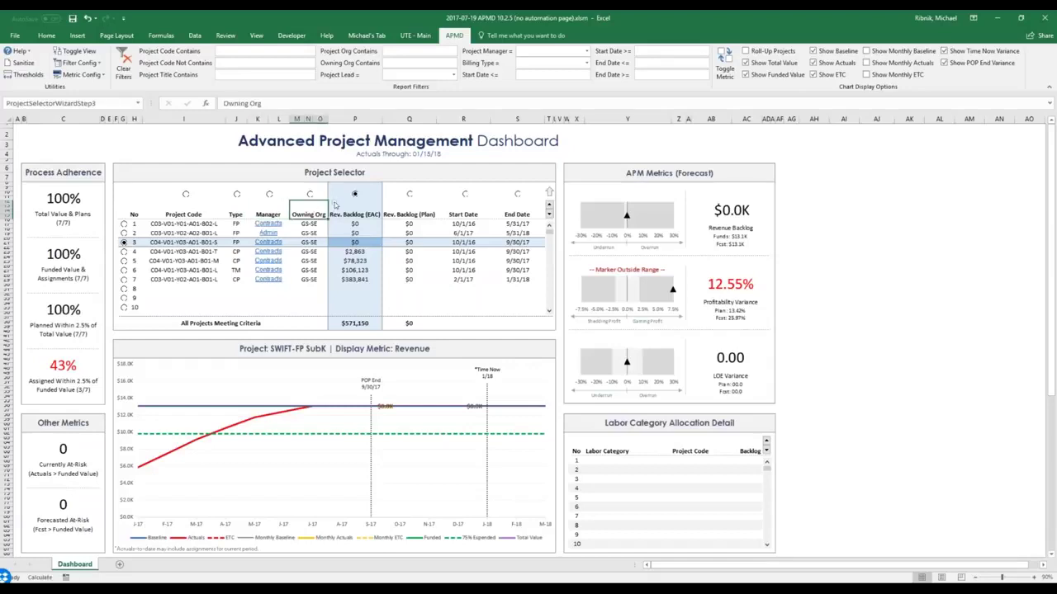
pyautogui.click(335, 204)
pyautogui.click(320, 216)
# Browse the metrics available for the Rev. Backlog (EAC) column and review the Rev. Backlog (Plan), Start Date and End Date headers.
pyautogui.moveTo(367, 213); pyautogui.dragTo(535, 212)
pyautogui.click(339, 208)
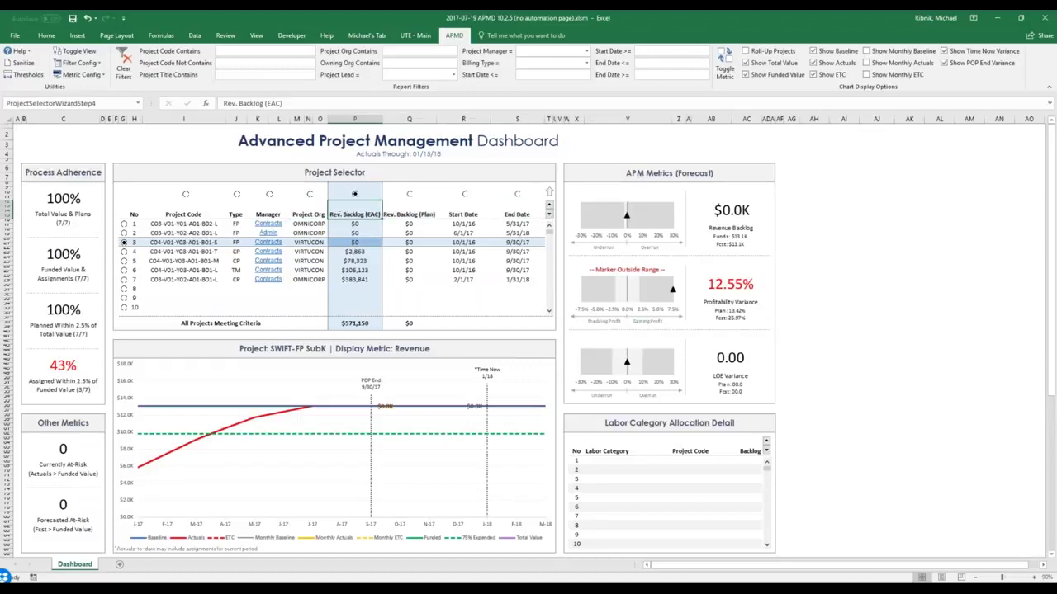
pyautogui.click(388, 205)
pyautogui.moveTo(384, 221); pyautogui.dragTo(385, 213)
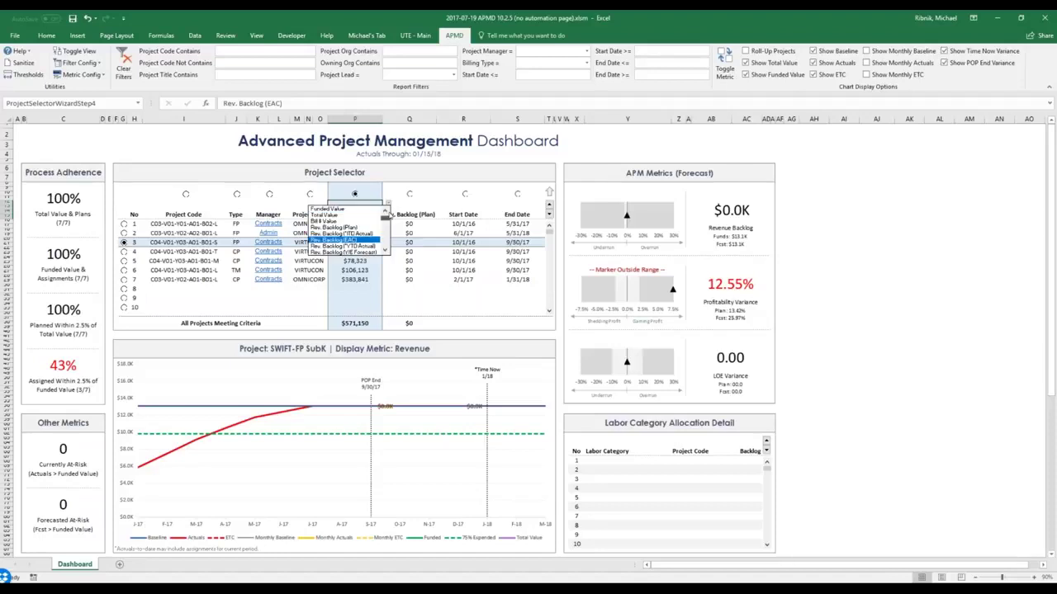
pyautogui.moveTo(386, 217)
pyautogui.mouseDown()
pyautogui.moveTo(388, 251)
pyautogui.moveTo(387, 213)
pyautogui.mouseUp()
pyautogui.click(386, 203)
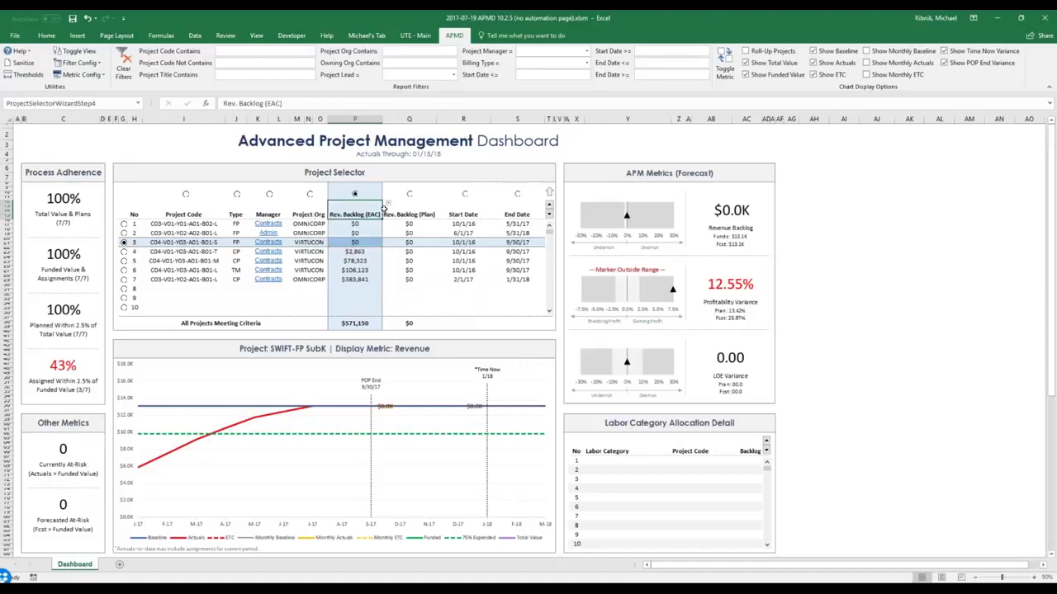
pyautogui.click(410, 213)
pyautogui.click(462, 215)
pyautogui.click(517, 215)
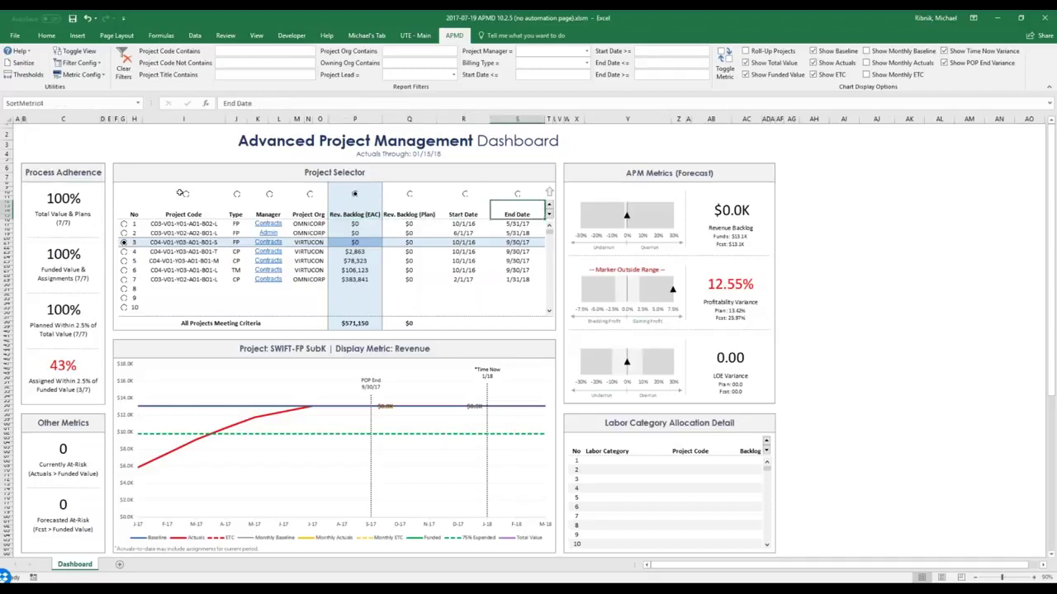
pyautogui.click(413, 216)
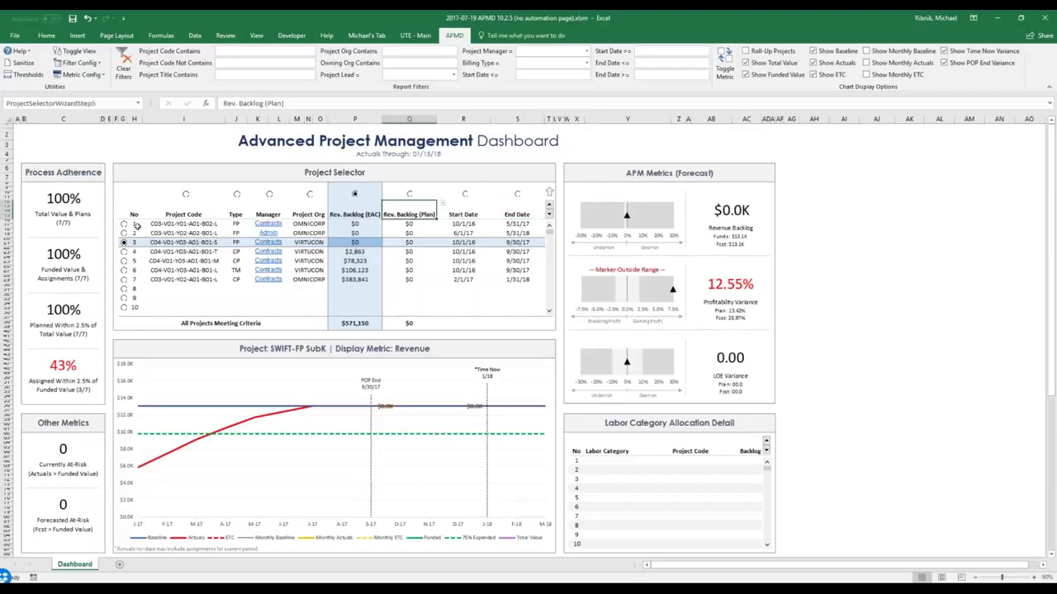
# Sort the projects by Rev. Backlog (EAC) in descending order.
pyautogui.click(354, 214)
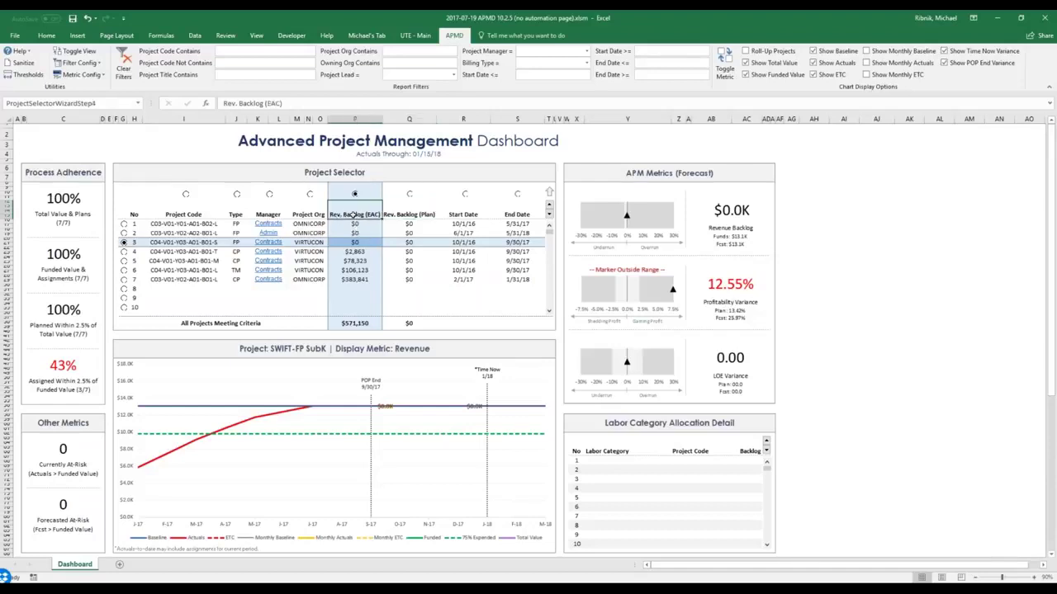
pyautogui.moveTo(354, 224); pyautogui.dragTo(351, 279)
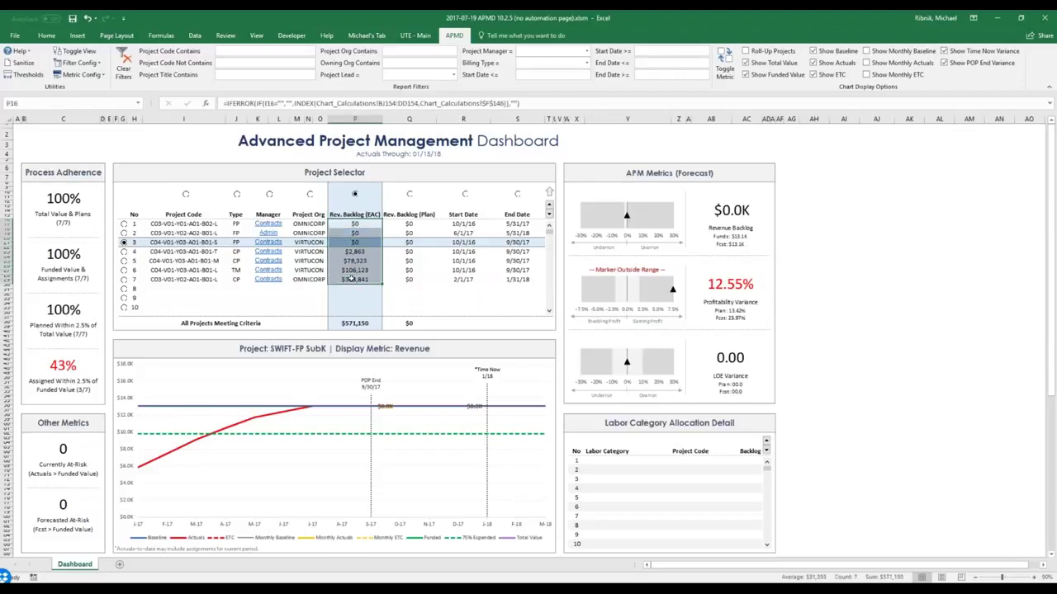
pyautogui.click(549, 215)
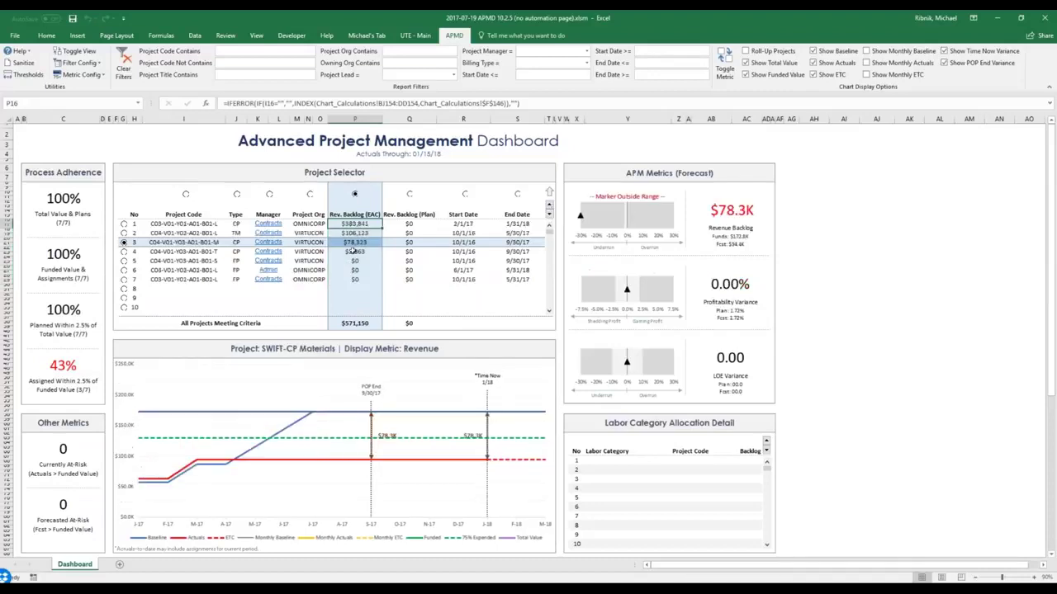
# Sort the projects by Start Date in ascending order.
pyautogui.click(465, 194)
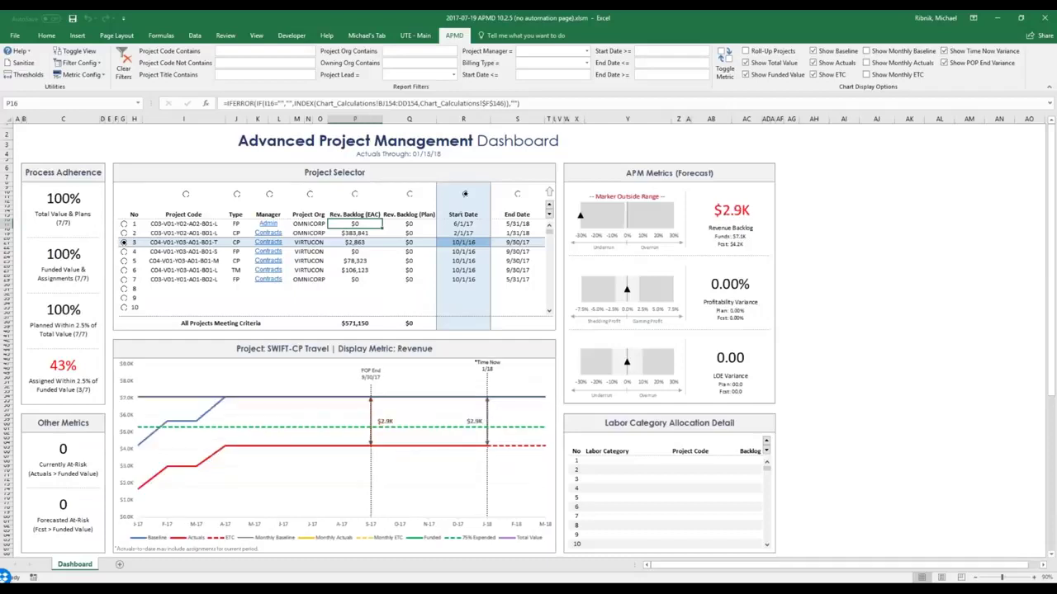
pyautogui.click(550, 209)
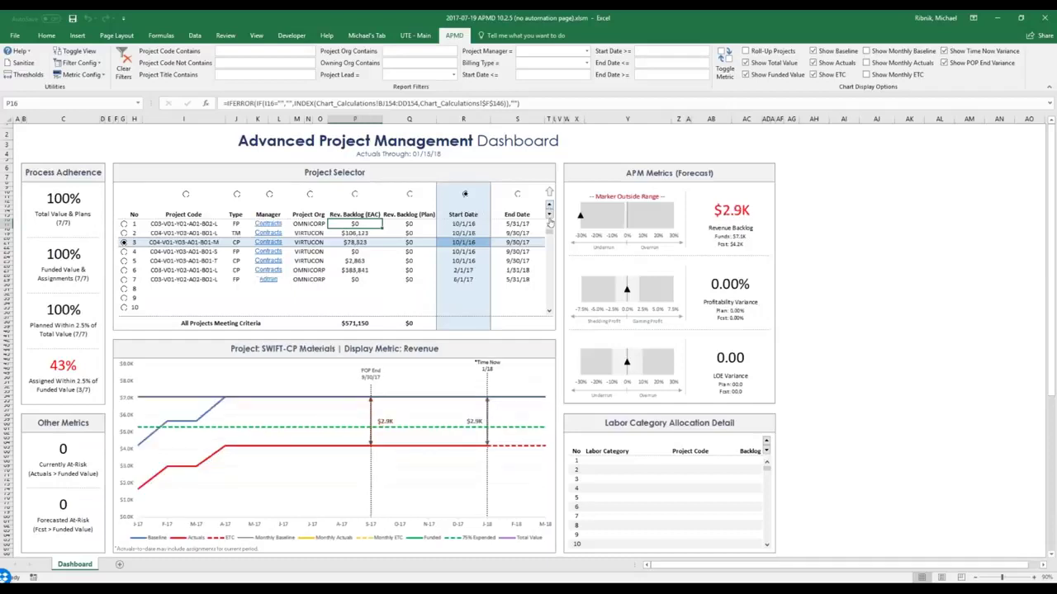
pyautogui.click(550, 216)
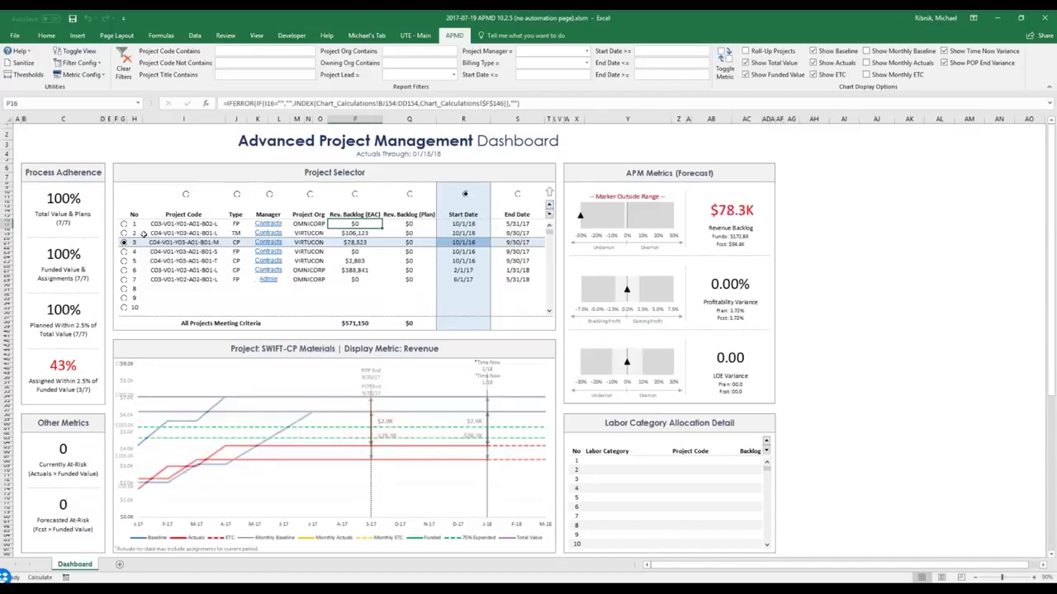
# Choose project 5 in the re-sorted list and highlight the Project Selector section to review it.
pyautogui.click(124, 261)
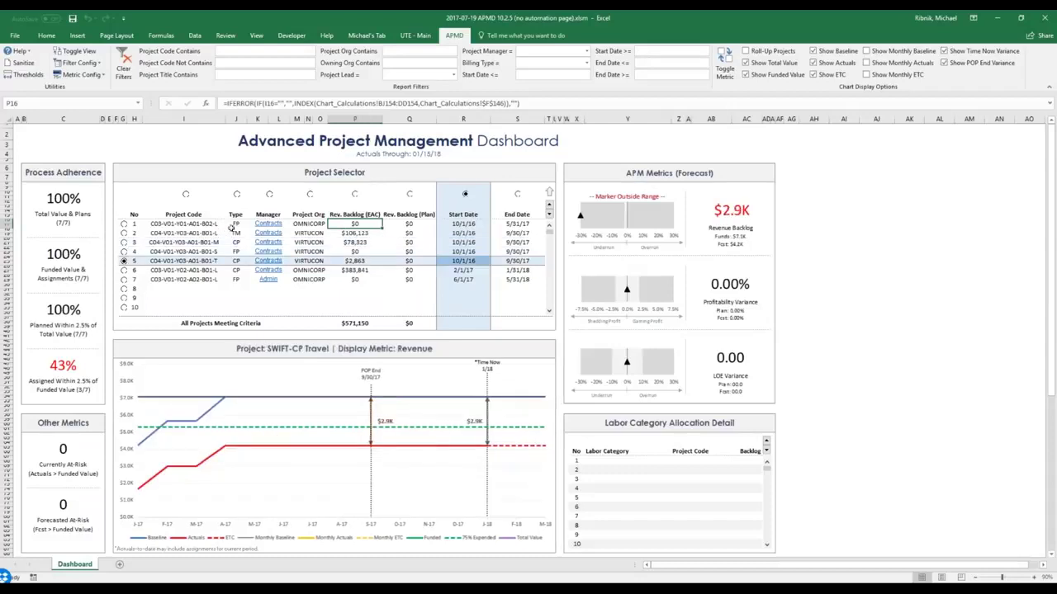
pyautogui.moveTo(153, 175); pyautogui.dragTo(152, 325)
pyautogui.click(845, 245)
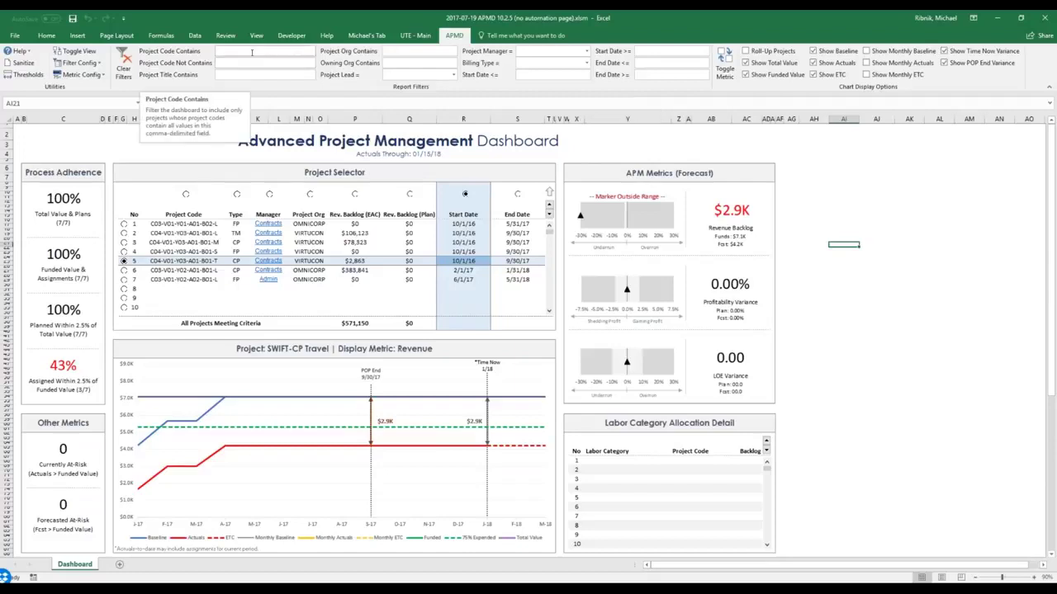
# Filter the dashboard to projects whose code contains y03 and whose billing type is CP.
pyautogui.moveTo(169, 223); pyautogui.dragTo(165, 279)
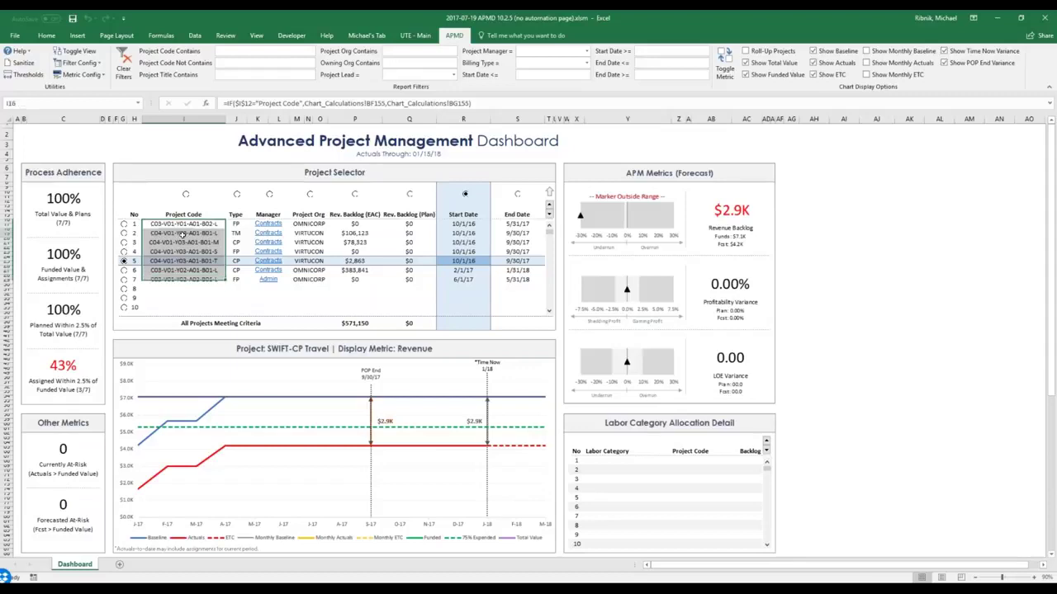
pyautogui.click(181, 234)
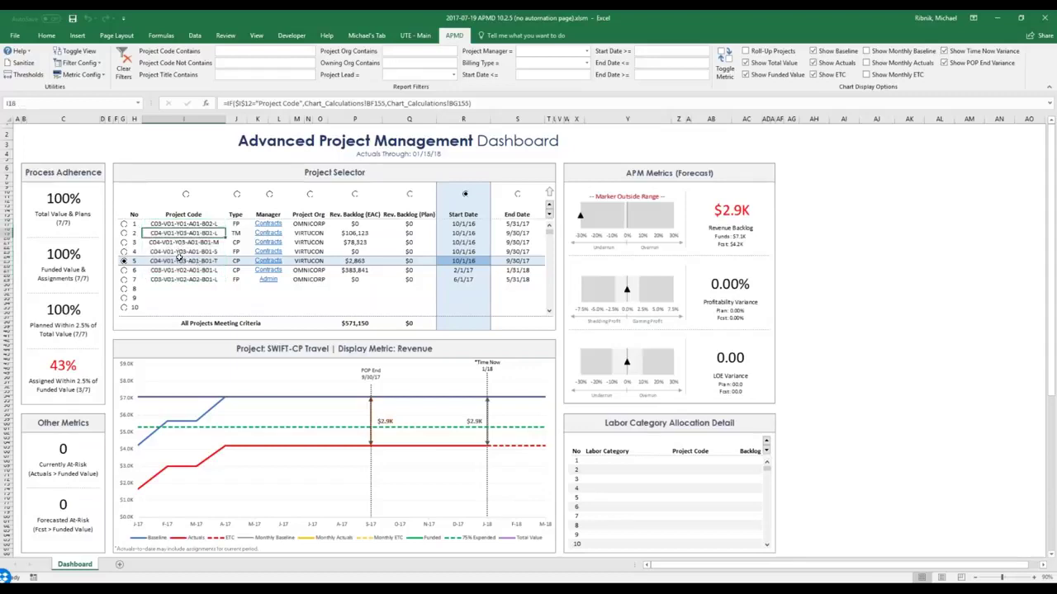
pyautogui.click(240, 50)
pyautogui.write('y03')
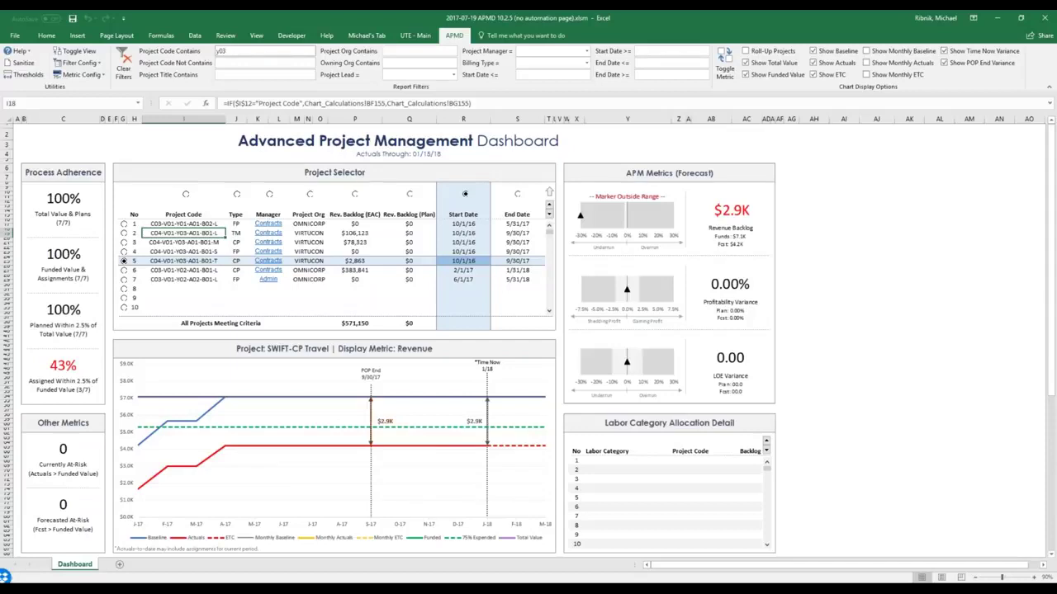
pyautogui.press('Return')
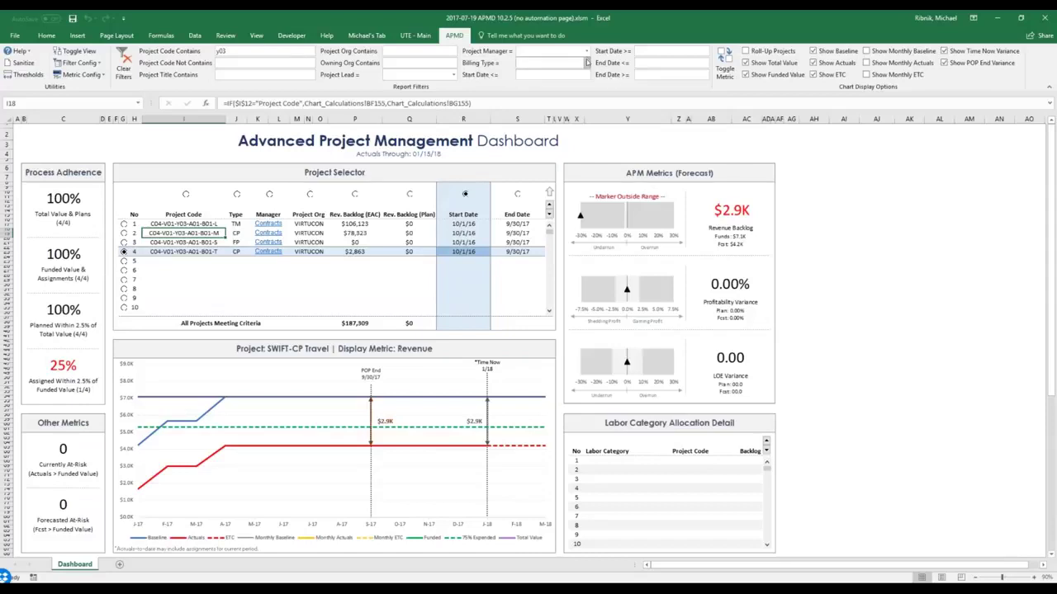
pyautogui.click(587, 63)
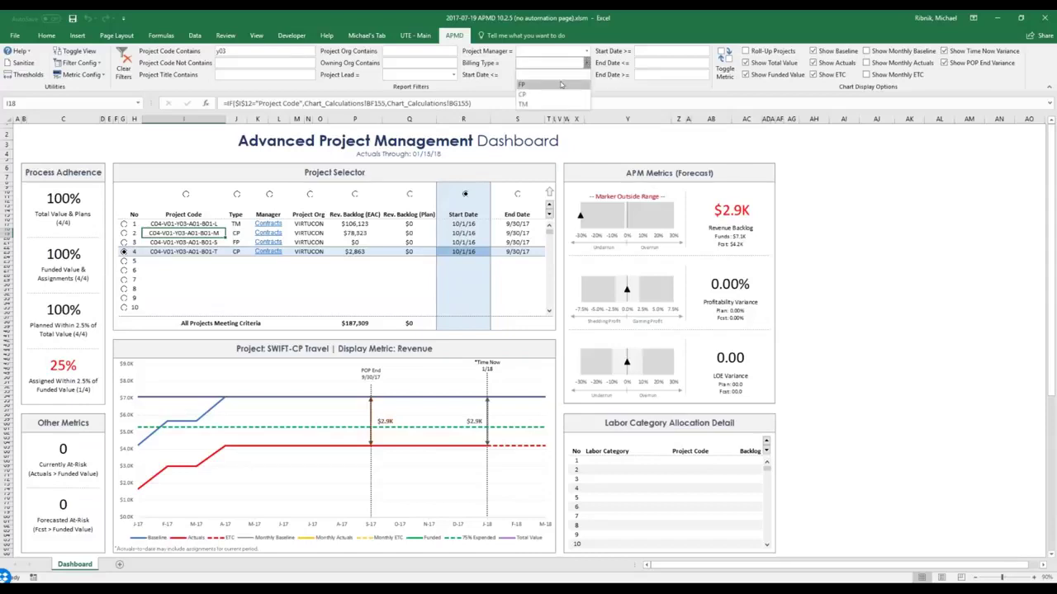
pyautogui.click(533, 94)
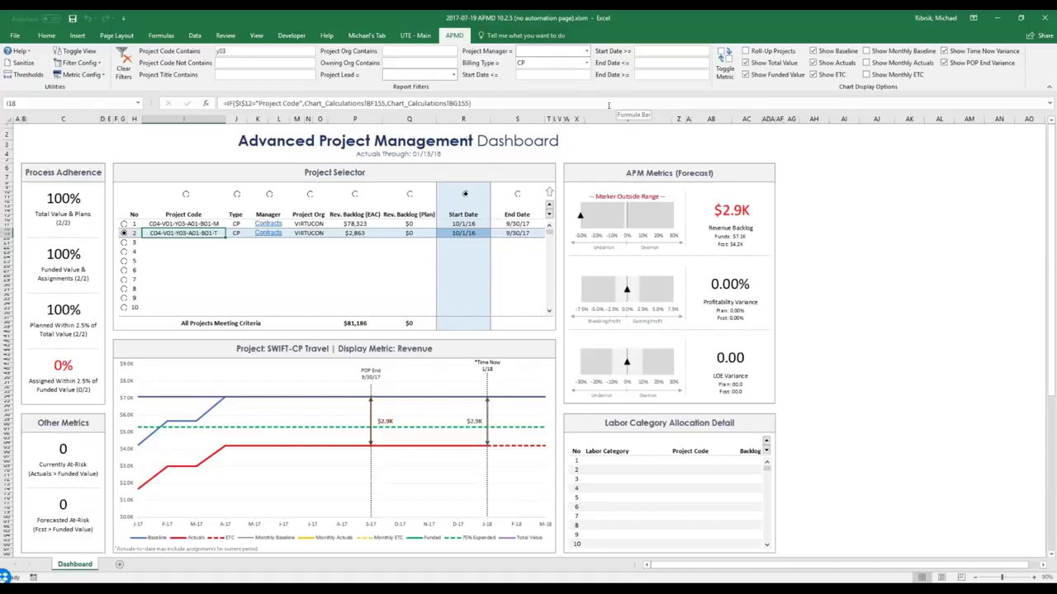
# Clear the billing type and project code filters to bring back the full project list.
pyautogui.click(588, 63)
pyautogui.click(574, 76)
pyautogui.doubleClick(220, 51)
pyautogui.press('BackSpace')
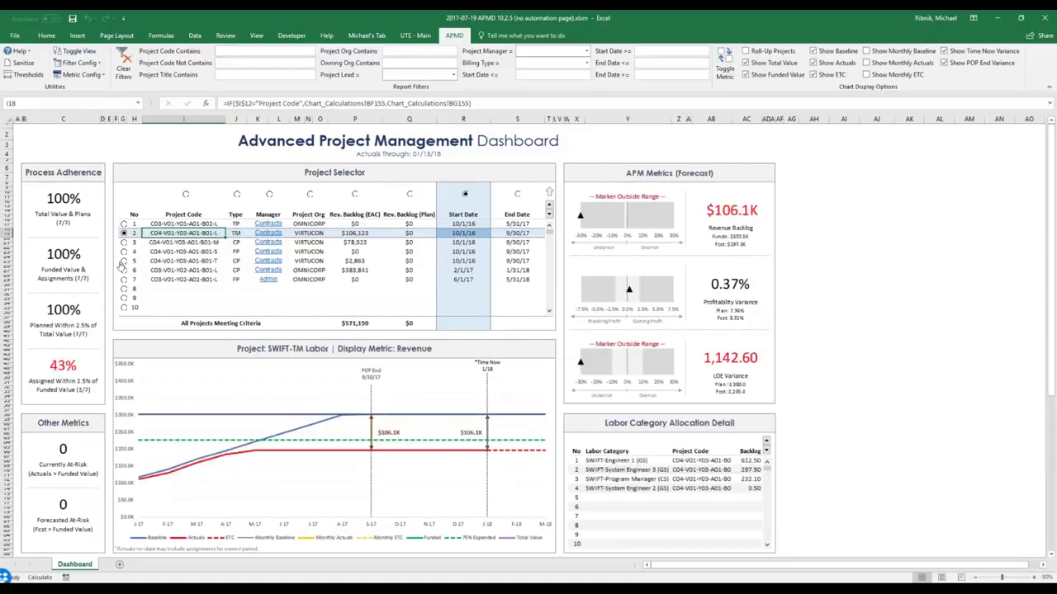
# Choose project 5 in the Project Selector and highlight the project chart section to review it.
pyautogui.moveTo(187, 169); pyautogui.dragTo(165, 327)
pyautogui.click(916, 234)
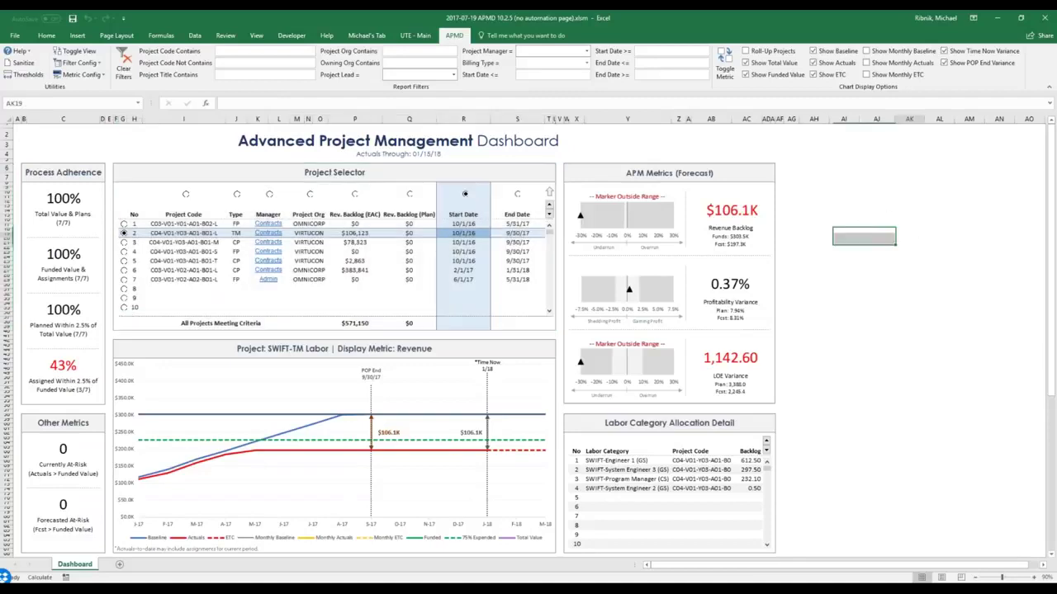
pyautogui.click(123, 261)
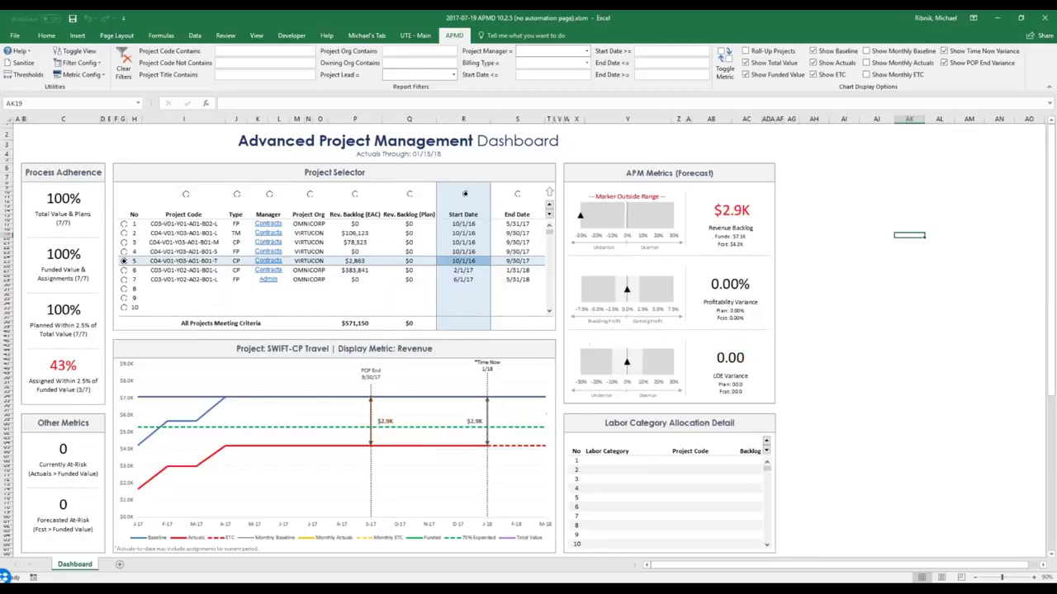
pyautogui.scroll(-1, 142, 319)
pyautogui.click(142, 318)
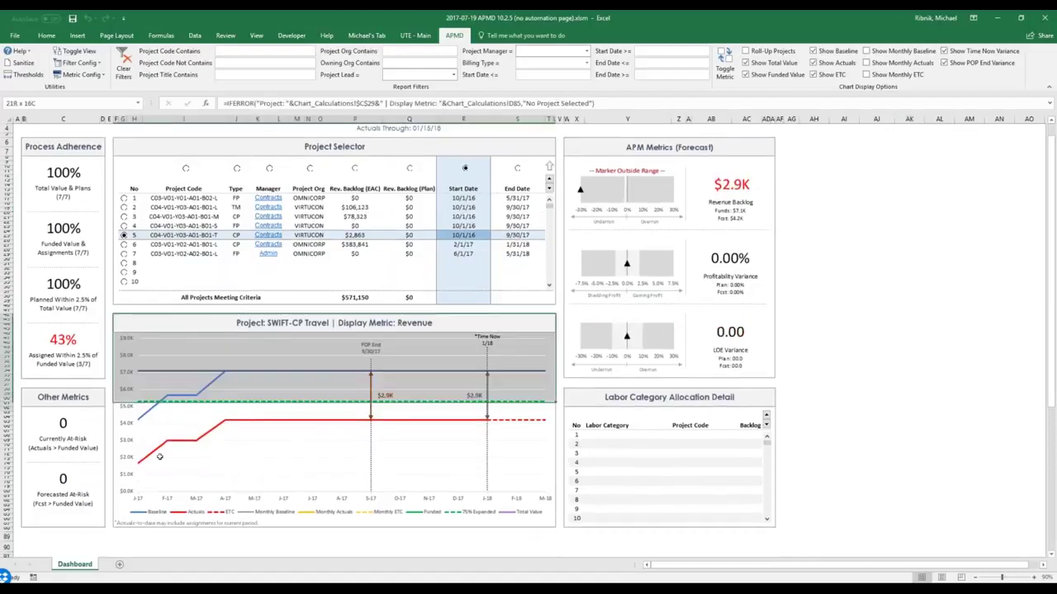
pyautogui.click(165, 553)
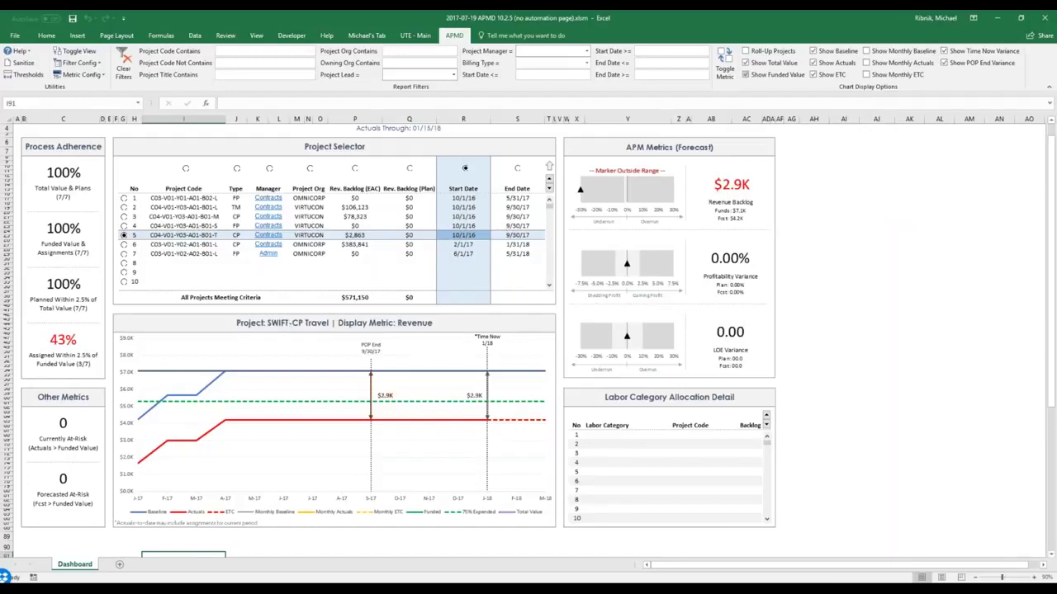
# Turn off the chart's total value, funded value, baseline, actuals, ETC, Time Now variance and POP End variance.
pyautogui.click(746, 75)
pyautogui.click(746, 74)
pyautogui.click(812, 50)
pyautogui.click(812, 63)
pyautogui.click(812, 74)
pyautogui.click(944, 52)
pyautogui.click(395, 546)
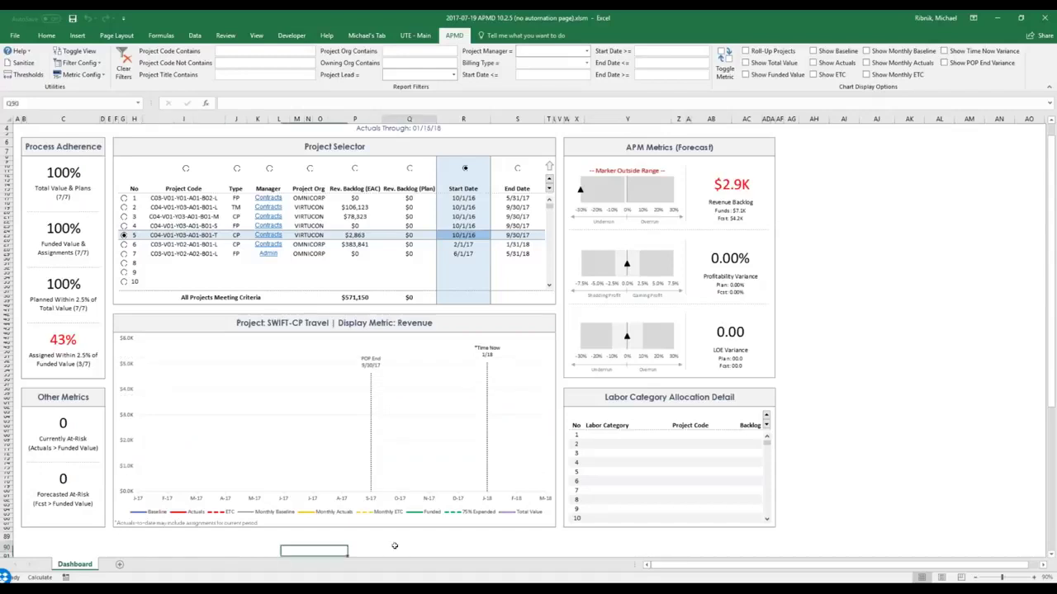
# Show the total value and baseline on the chart, and choose project 6 to inspect its total value line.
pyautogui.scroll(1, 395, 546)
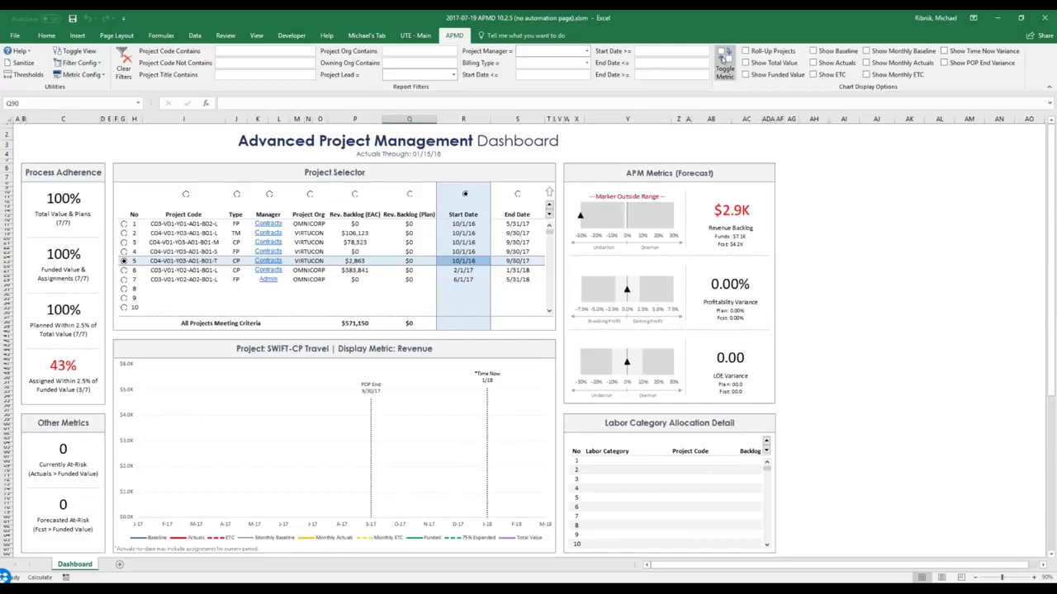
pyautogui.click(747, 64)
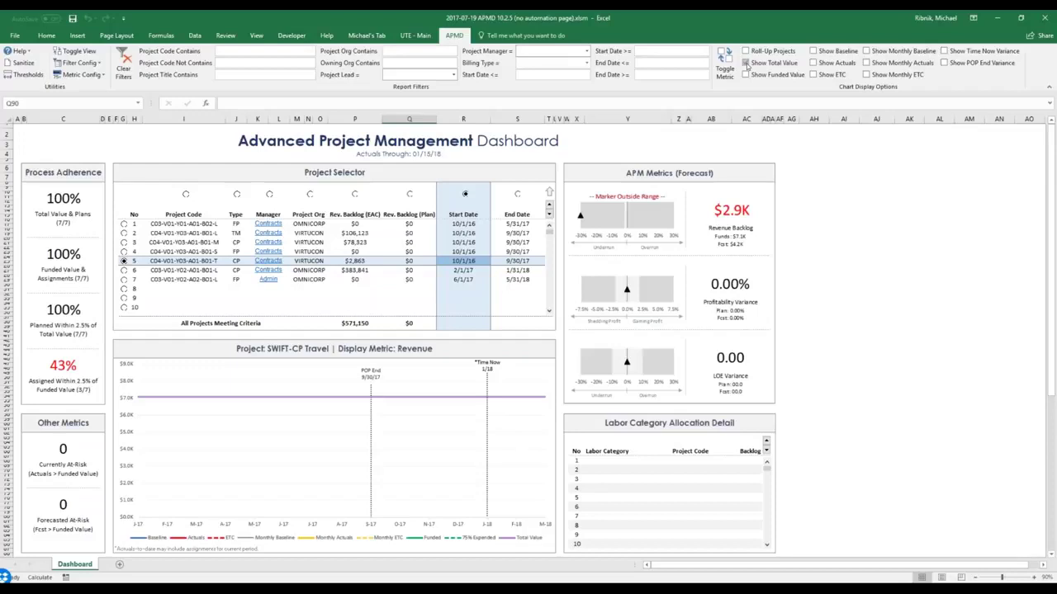
pyautogui.click(746, 63)
pyautogui.click(813, 52)
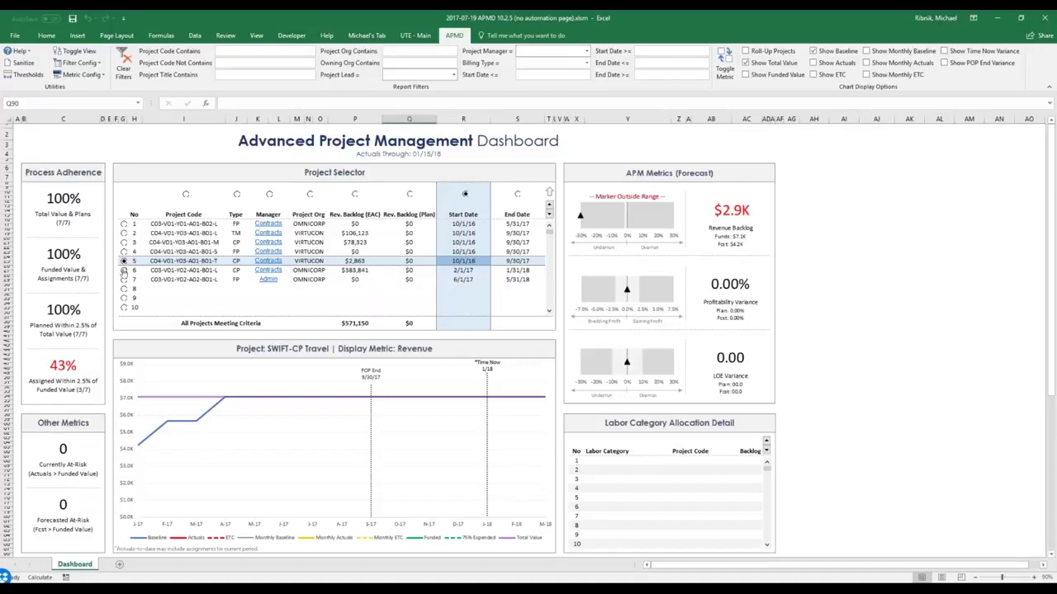
pyautogui.click(123, 271)
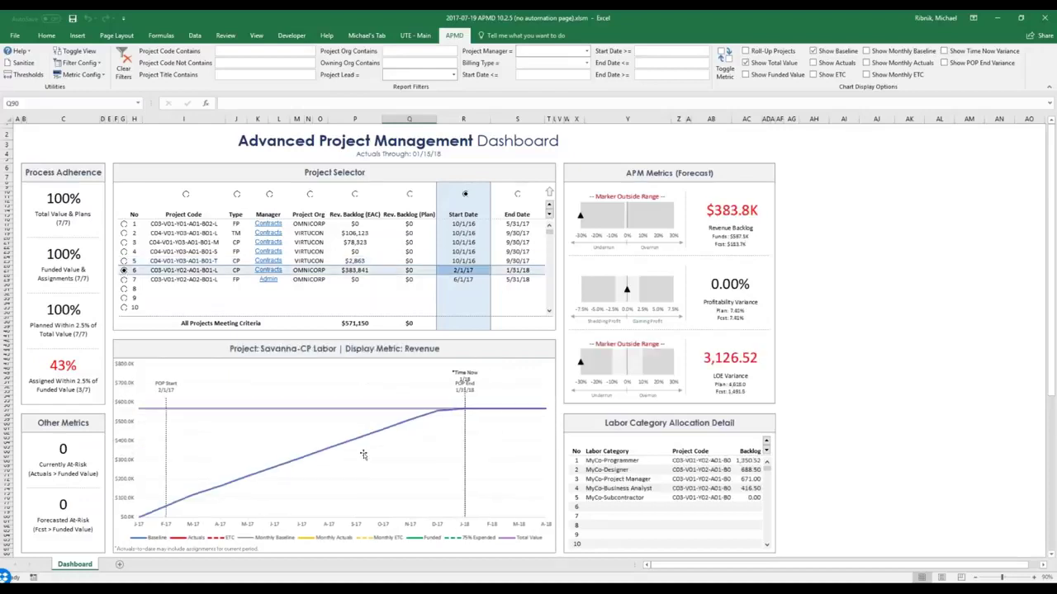
pyautogui.moveTo(465, 409)
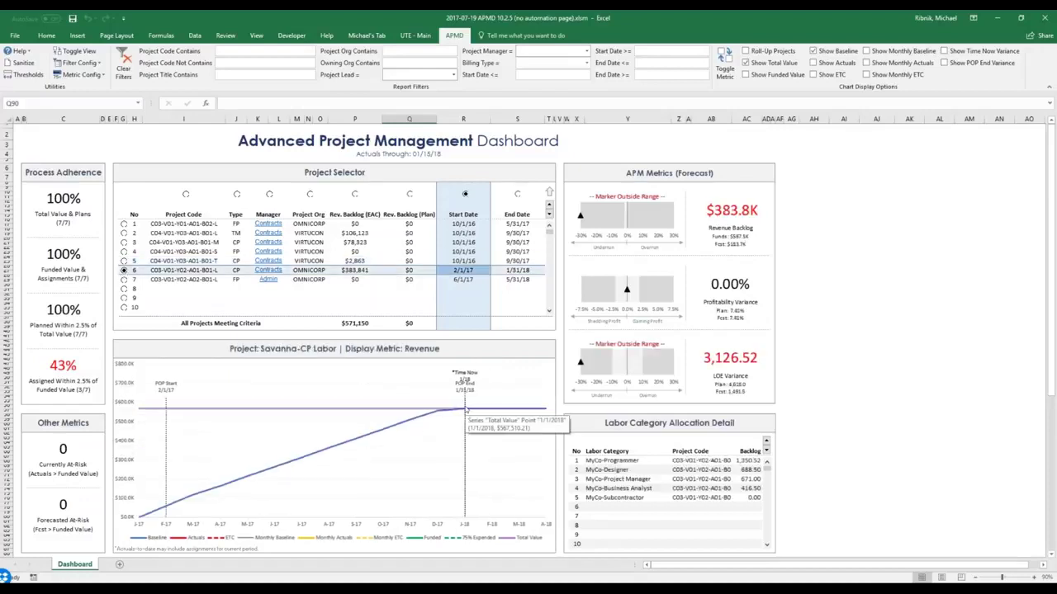
# Add the funded value, actuals and ETC to project 6's chart, keeping the total value displayed.
pyautogui.click(745, 74)
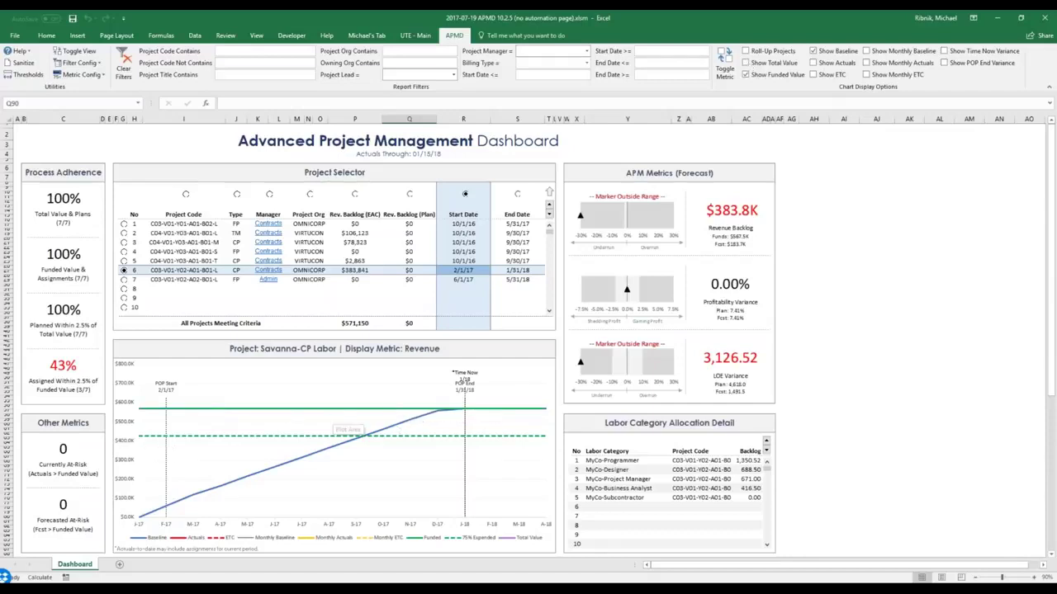
pyautogui.click(745, 63)
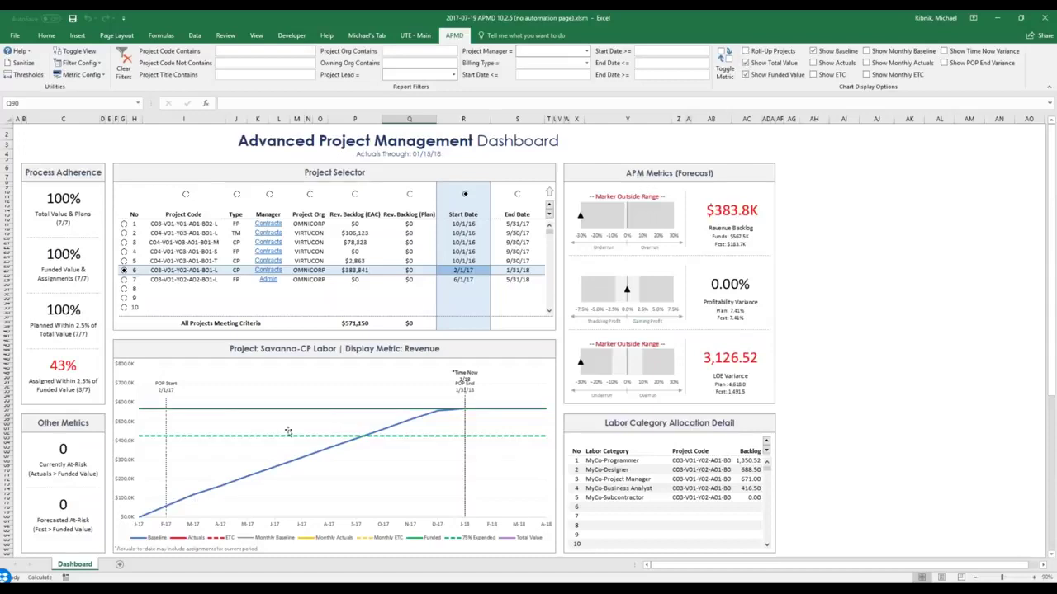
pyautogui.click(813, 63)
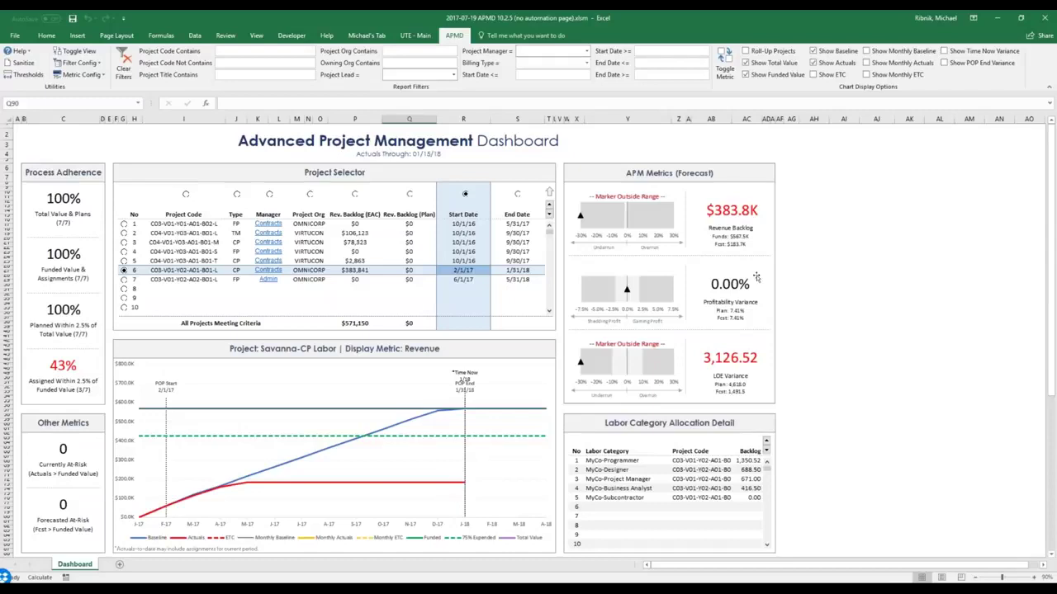
pyautogui.click(813, 74)
# Step through the charts of projects 5 up to 1, and settle on project 7.
pyautogui.click(124, 261)
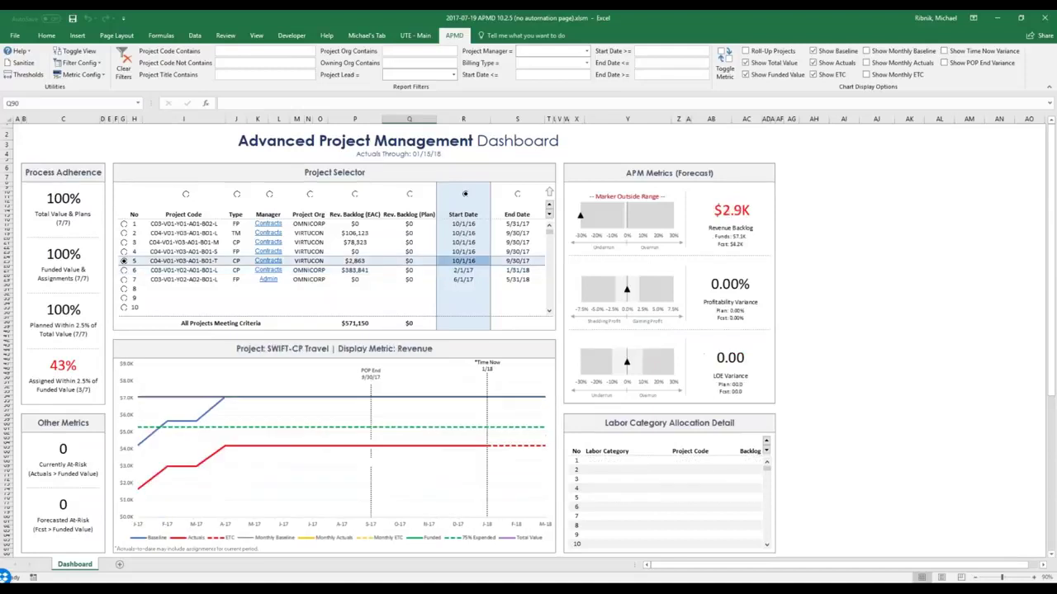
pyautogui.click(124, 252)
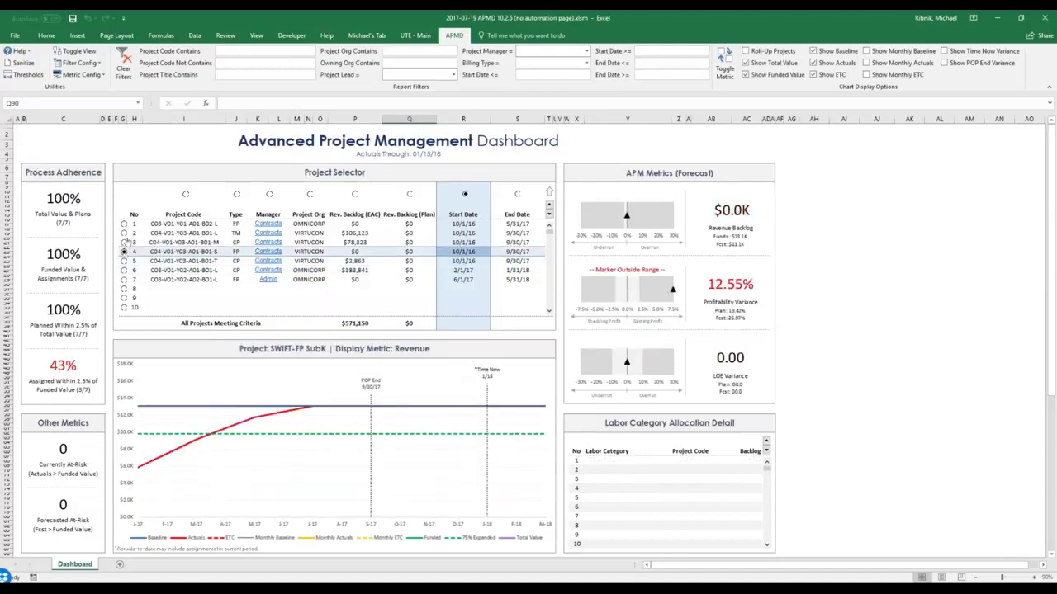
pyautogui.click(123, 242)
pyautogui.click(124, 233)
pyautogui.click(124, 224)
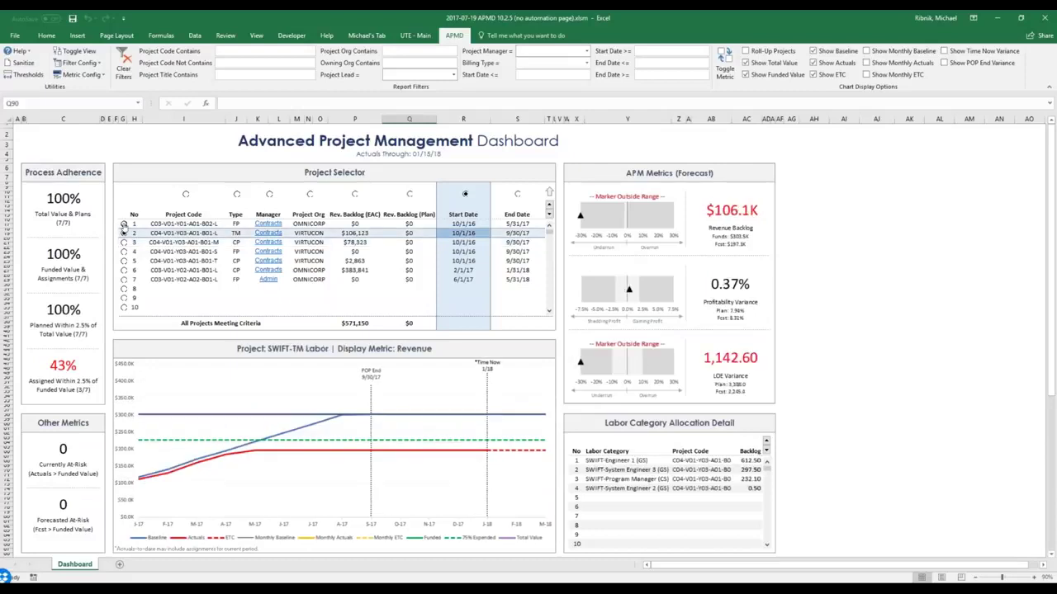
pyautogui.click(124, 280)
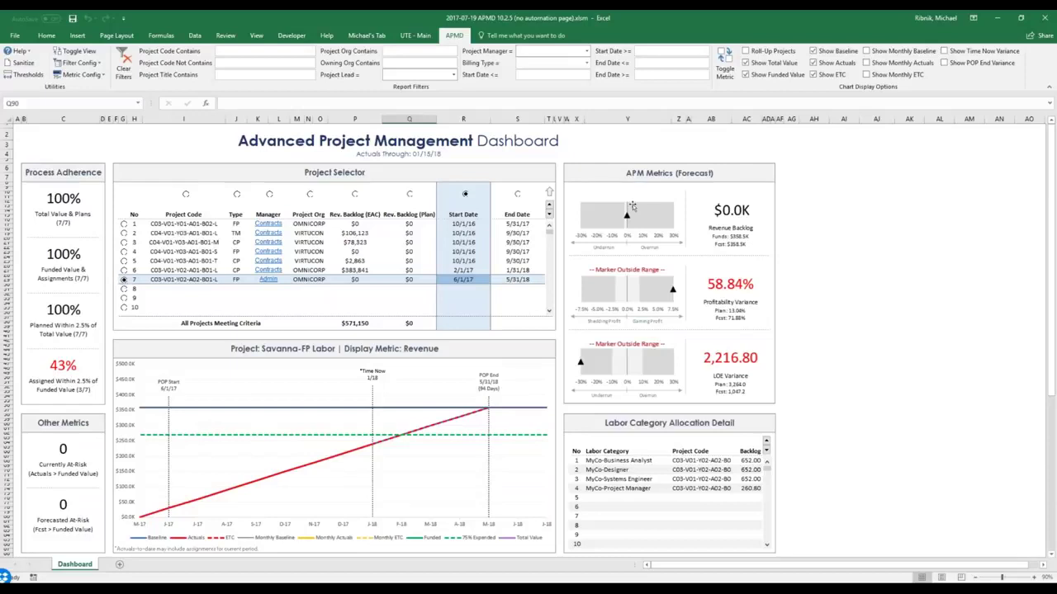
# Hide the total value, funded value and baseline to isolate project 7's actuals and ETC.
pyautogui.click(746, 62)
pyautogui.click(745, 74)
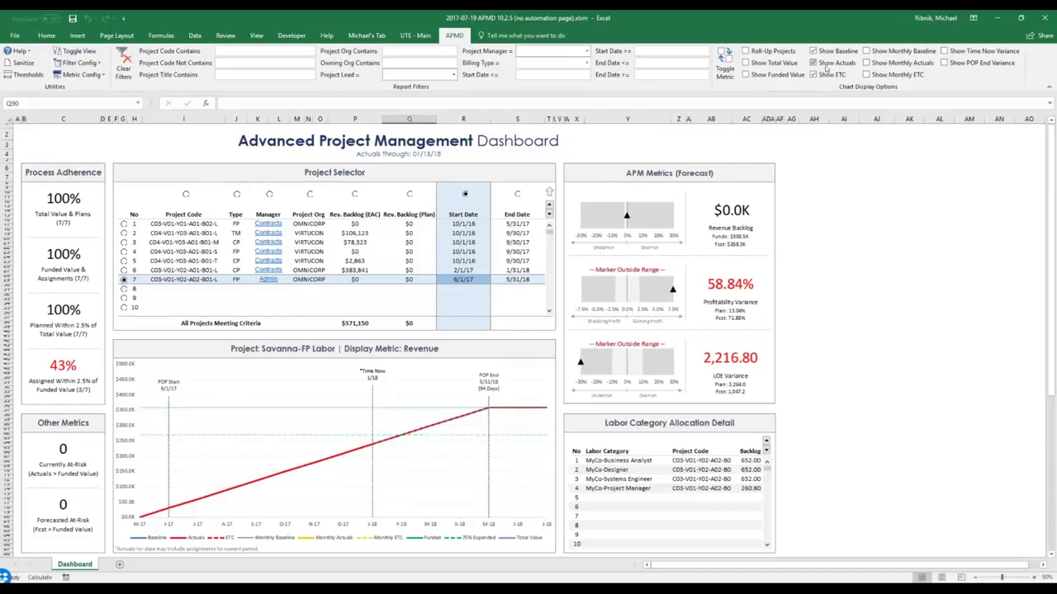
pyautogui.click(812, 50)
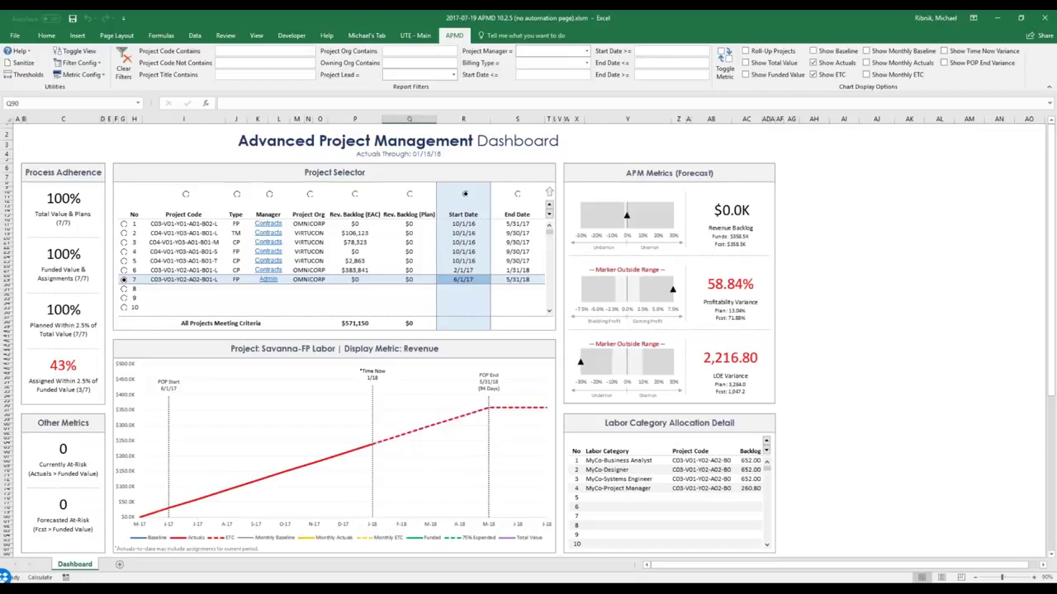
# Show the total value, funded value and baseline again, and turn on the Time Now and POP End variances.
pyautogui.click(745, 63)
pyautogui.click(745, 74)
pyautogui.click(814, 52)
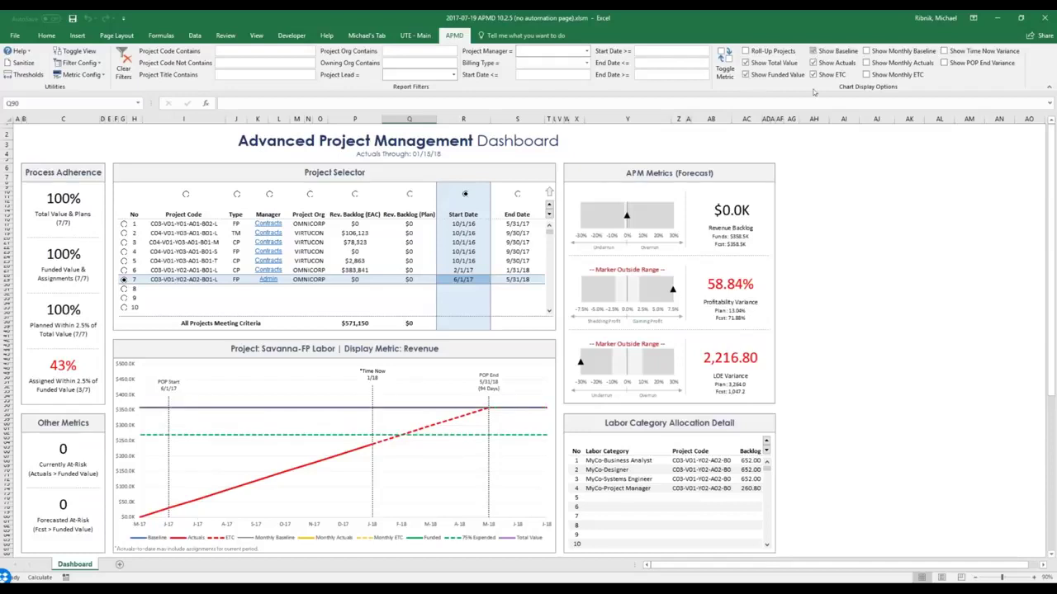
pyautogui.click(944, 51)
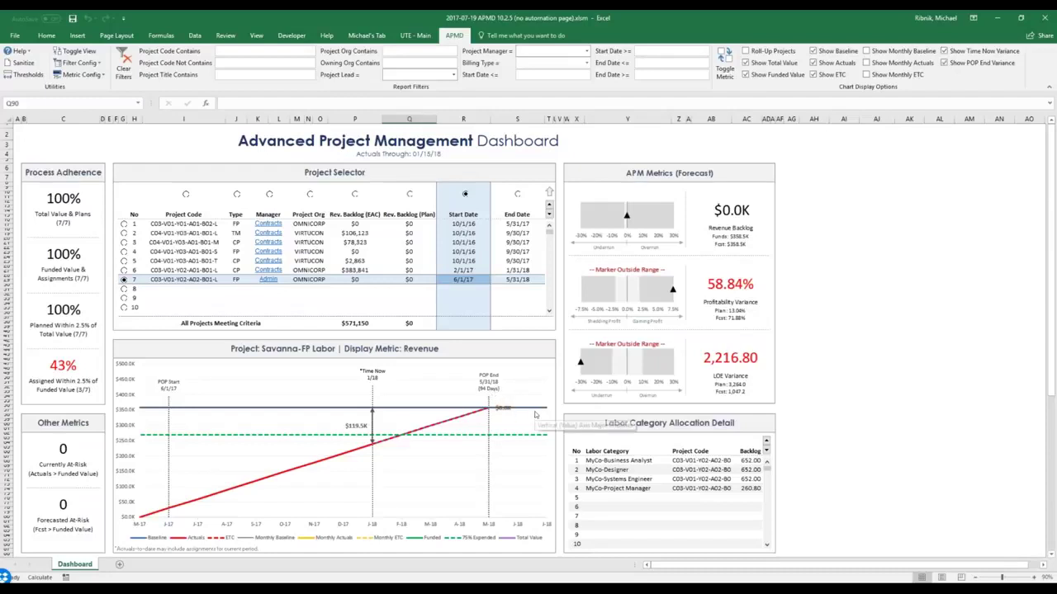
# Hide all cumulative lines and both variances on project 7's chart.
pyautogui.click(747, 74)
pyautogui.click(812, 61)
pyautogui.click(812, 75)
pyautogui.click(951, 53)
pyautogui.click(947, 62)
# Preview the monthly baseline, monthly actuals and monthly ETC on the chart one at a time, hiding each again.
pyautogui.click(866, 51)
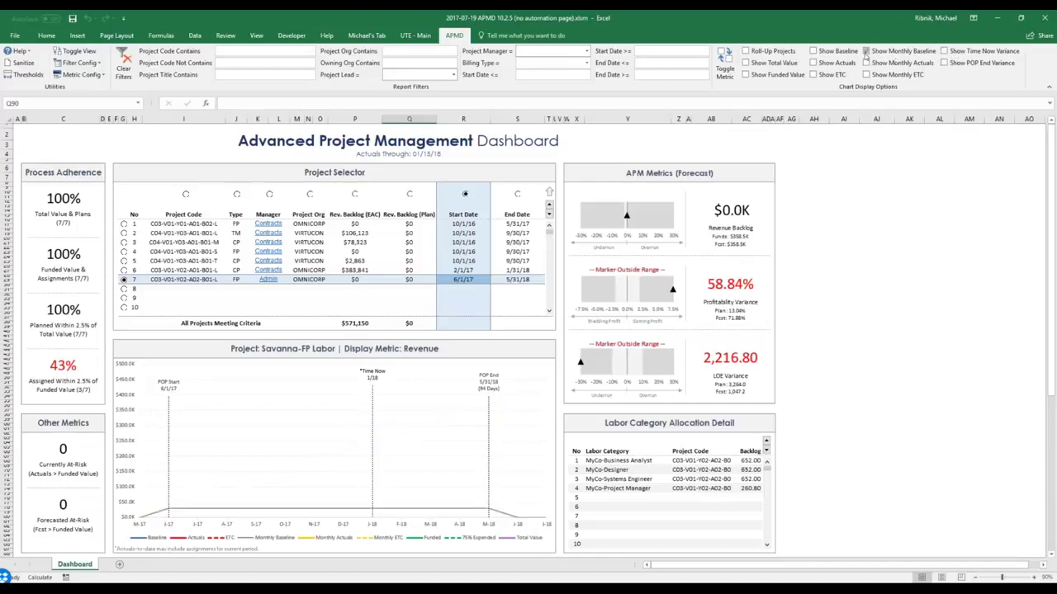
pyautogui.click(866, 51)
pyautogui.click(866, 63)
pyautogui.click(866, 63)
pyautogui.click(866, 74)
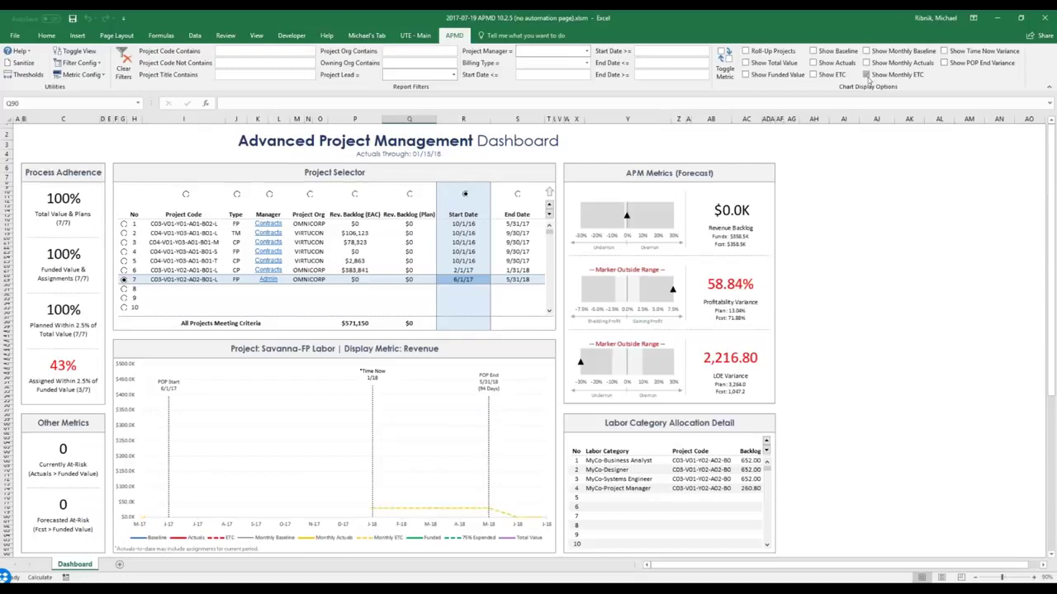
pyautogui.click(867, 75)
# Restore the total value, funded value, baseline, actuals, ETC and both variances on project 7's chart.
pyautogui.click(745, 63)
pyautogui.click(746, 74)
pyautogui.click(816, 51)
pyautogui.click(813, 62)
pyautogui.click(813, 74)
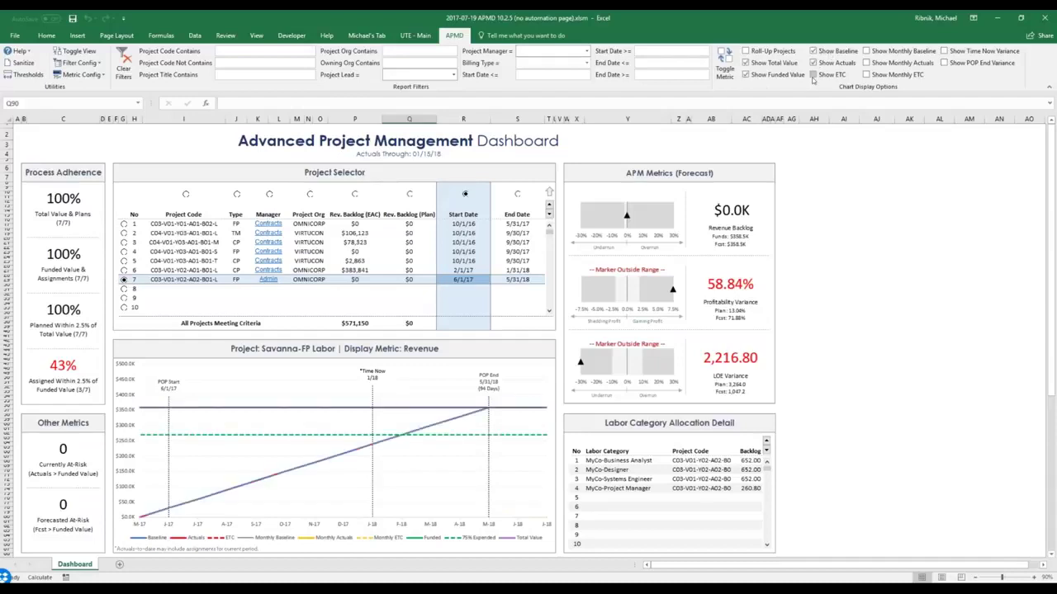
pyautogui.click(943, 51)
pyautogui.click(944, 63)
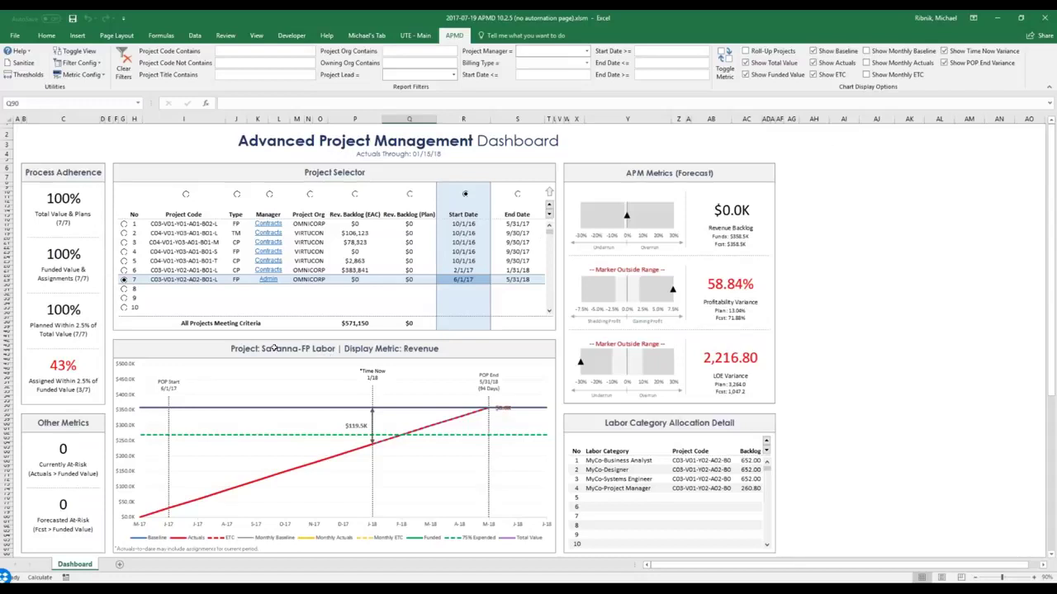
# Switch the project chart's display metric to Profit.
pyautogui.click(727, 66)
pyautogui.click(195, 546)
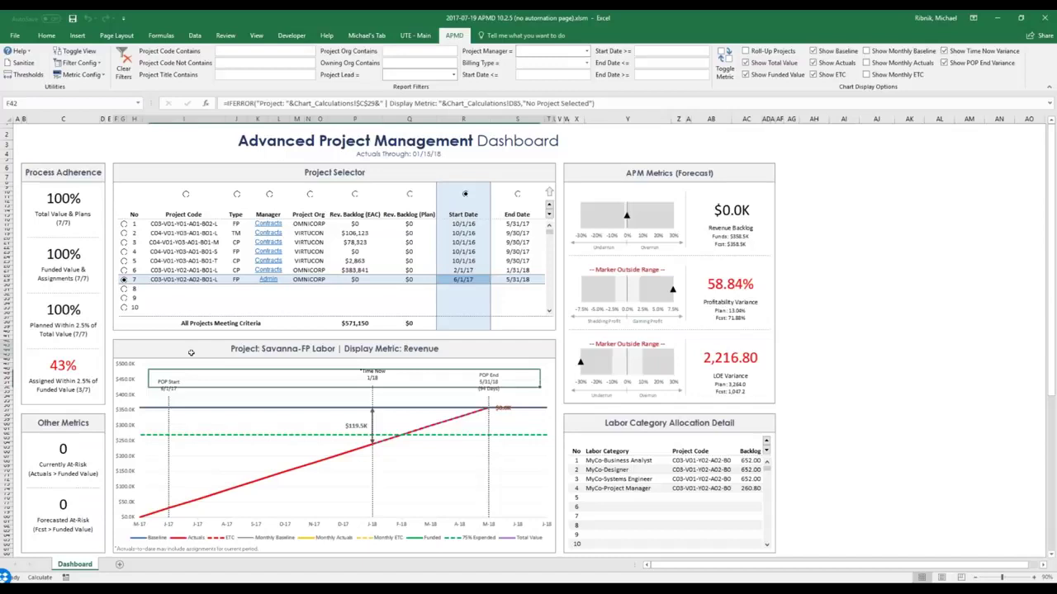
pyautogui.scroll(-1, 195, 547)
pyautogui.click(195, 547)
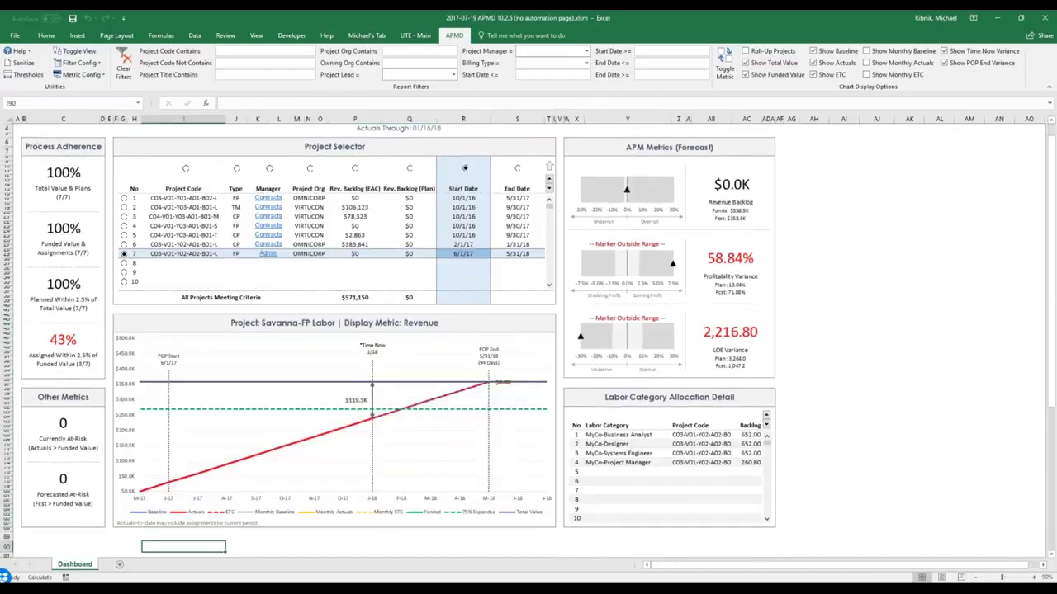
pyautogui.click(725, 63)
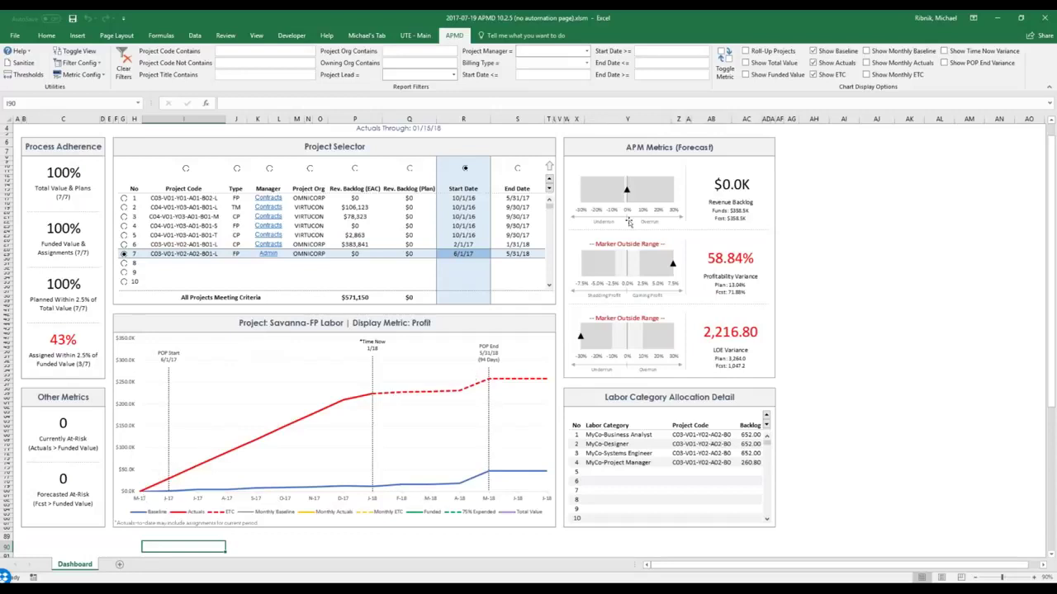
# Switch the project chart's display metric to Revenue and highlight the whole chart area.
pyautogui.click(726, 57)
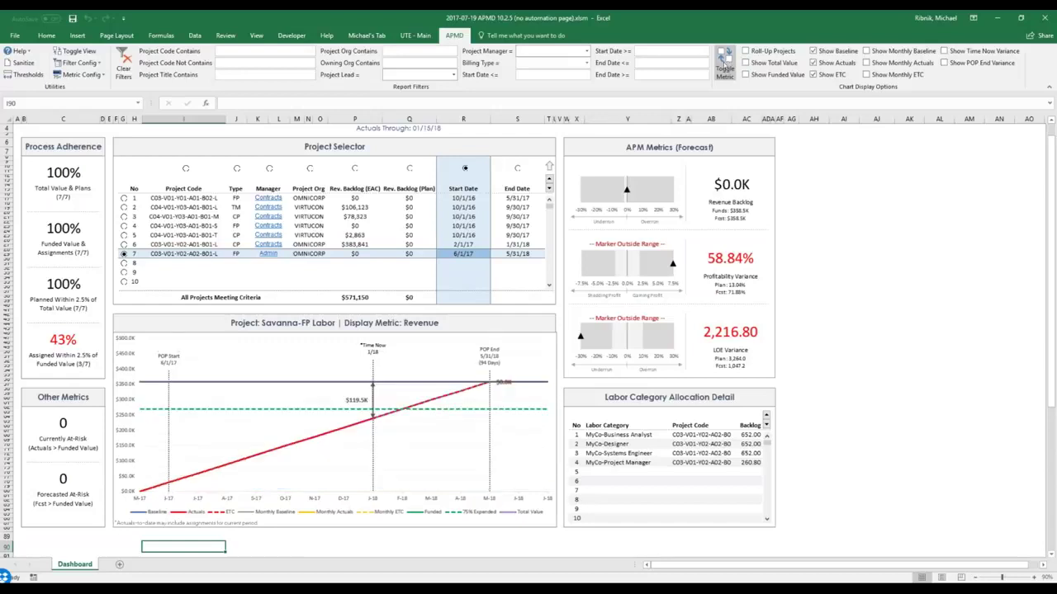
pyautogui.click(343, 546)
pyautogui.scroll(1, 385, 425)
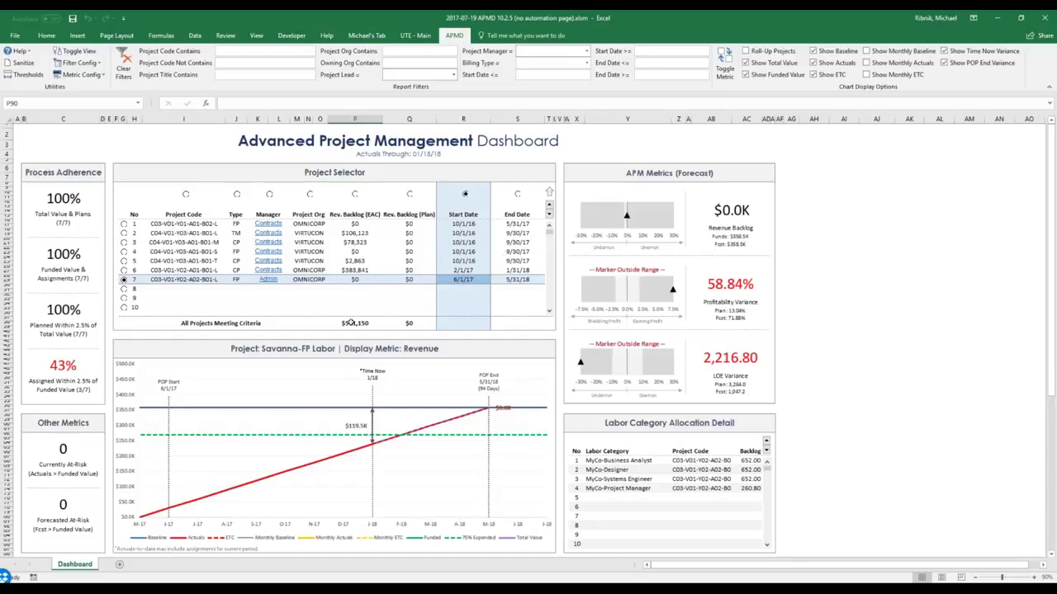
pyautogui.moveTo(217, 348); pyautogui.dragTo(231, 549)
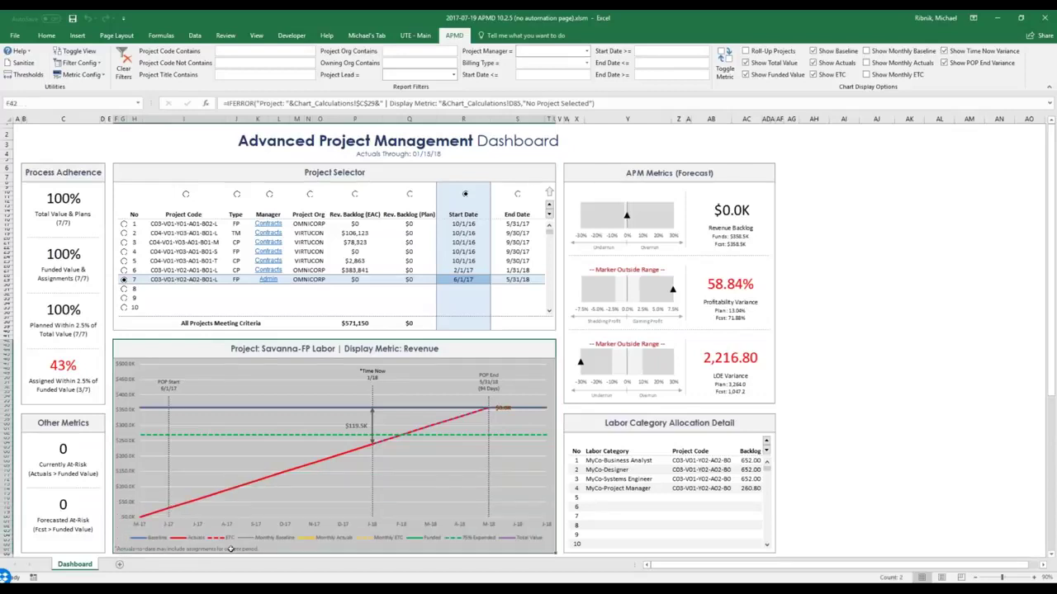
pyautogui.click(844, 272)
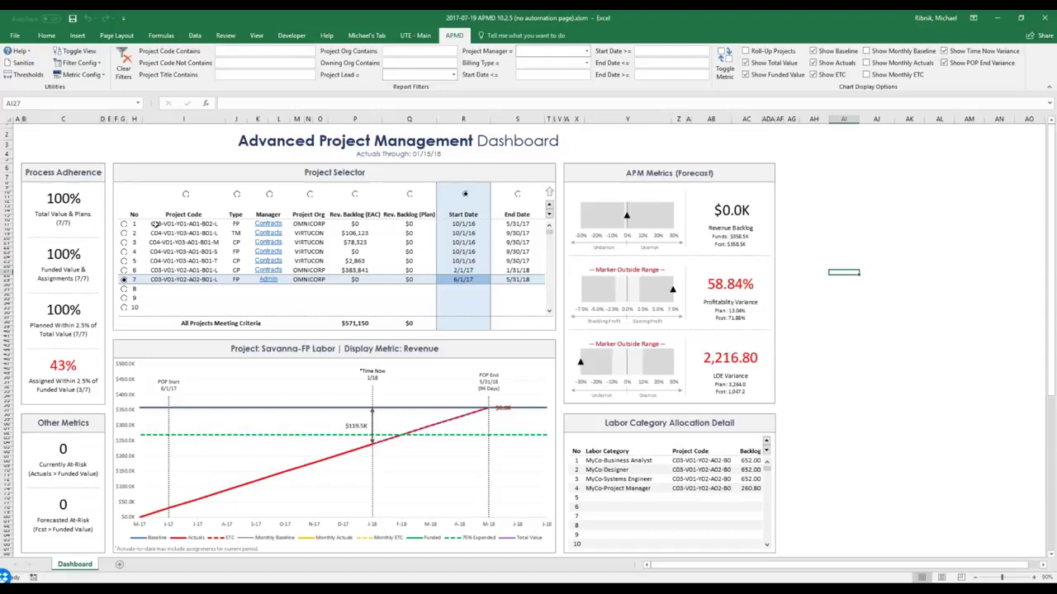
# Highlight the listed project codes and filter the projects to codes containing c03.
pyautogui.moveTo(155, 225); pyautogui.dragTo(174, 280)
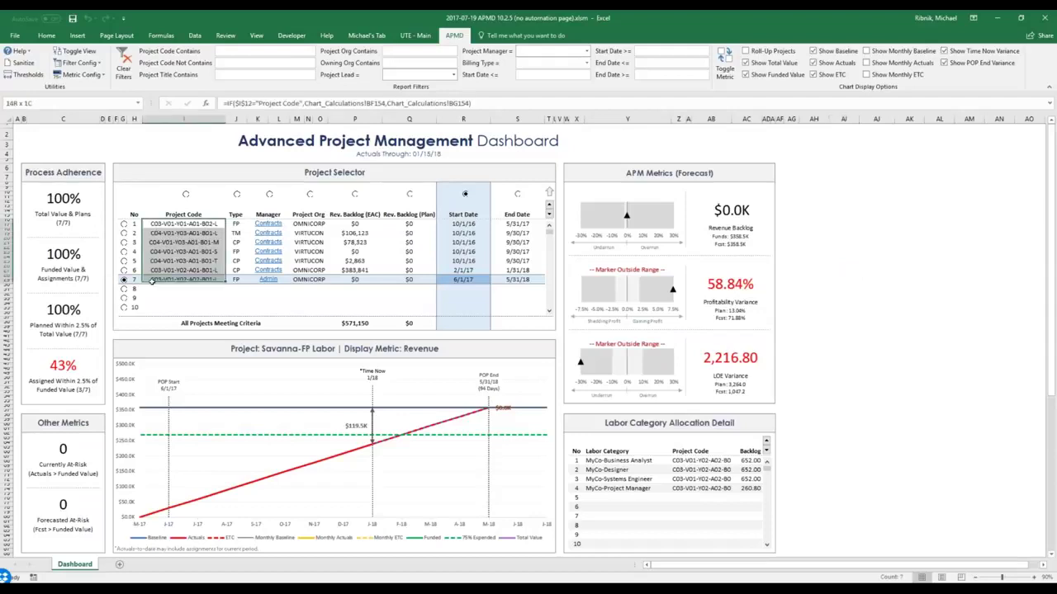
pyautogui.click(157, 223)
pyautogui.click(158, 270)
pyautogui.click(177, 279)
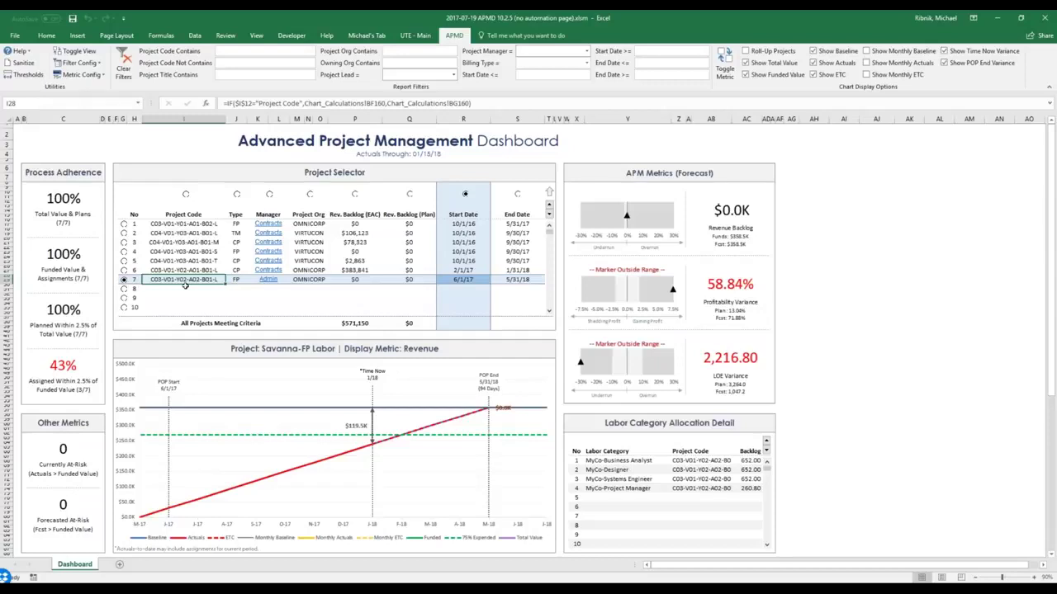
pyautogui.click(245, 53)
pyautogui.write('c03')
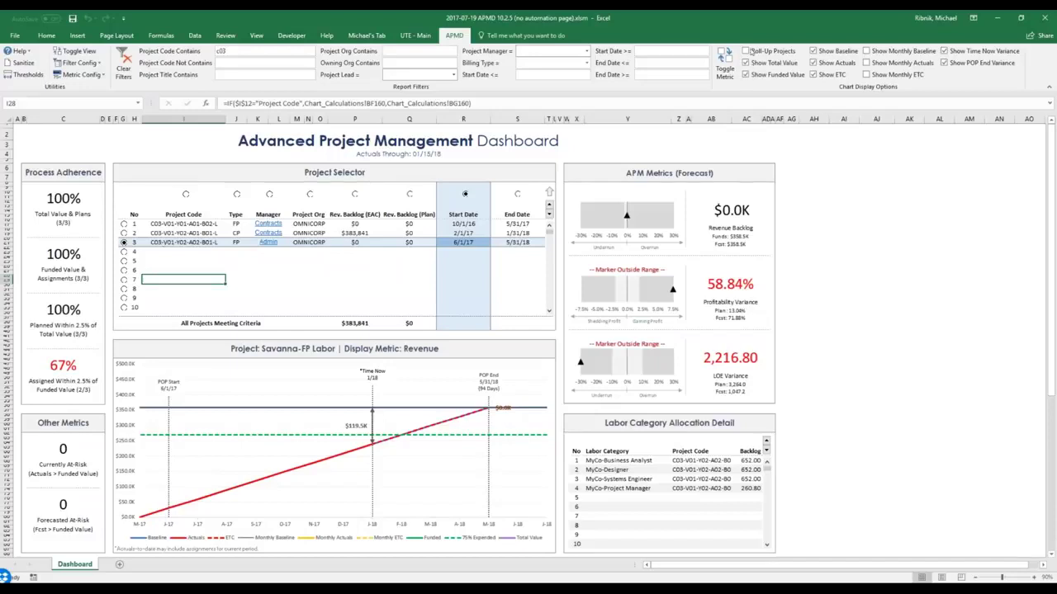
# Roll up all filtered projects to examine their combined chart and the variance at POP end, and turn the roll-up off again.
pyautogui.click(745, 51)
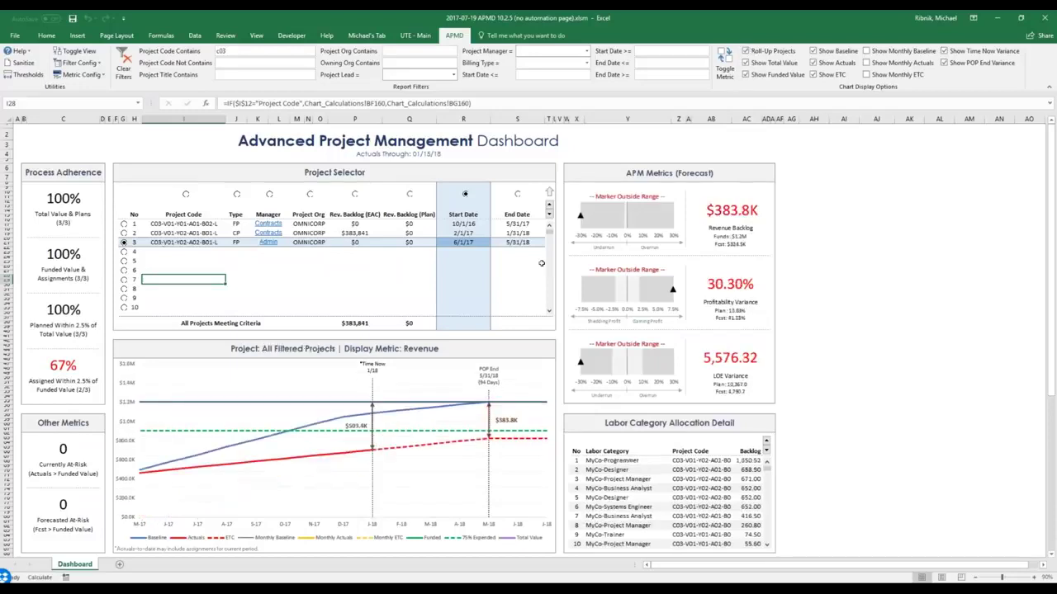
pyautogui.moveTo(248, 348); pyautogui.dragTo(166, 549)
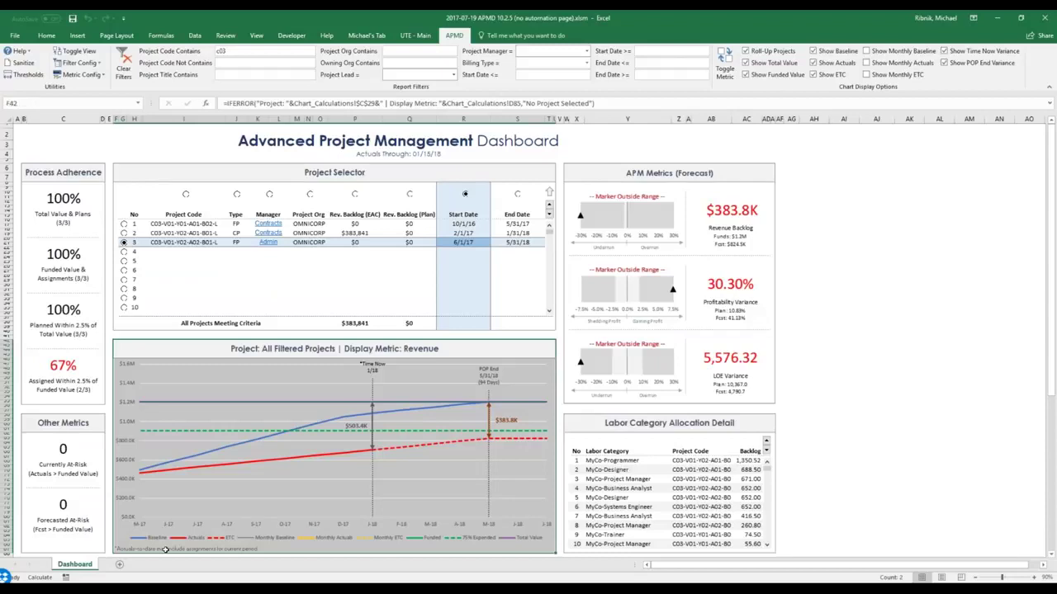
pyautogui.click(880, 363)
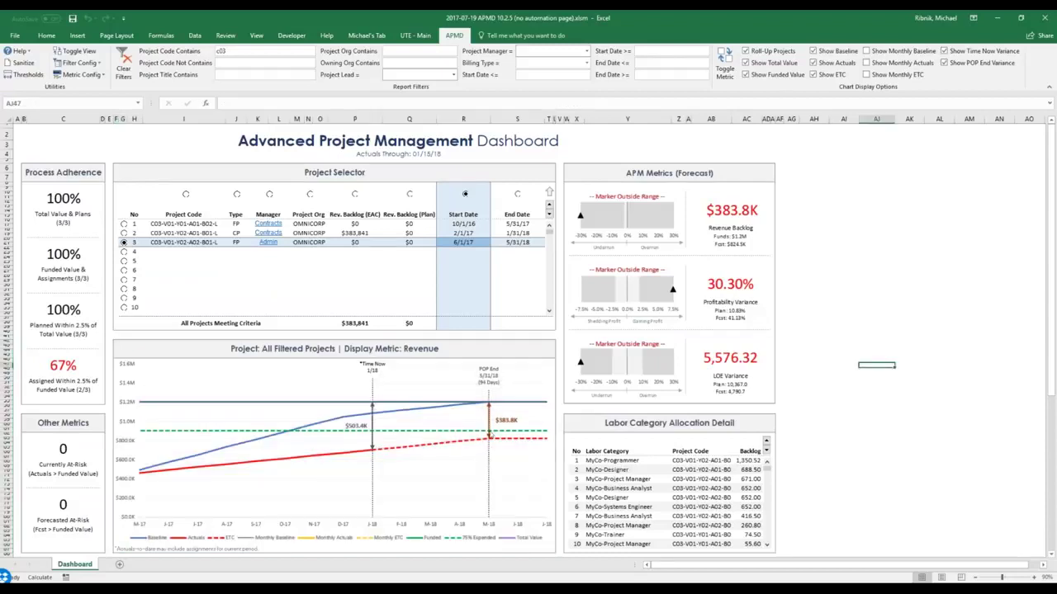
pyautogui.moveTo(488, 436)
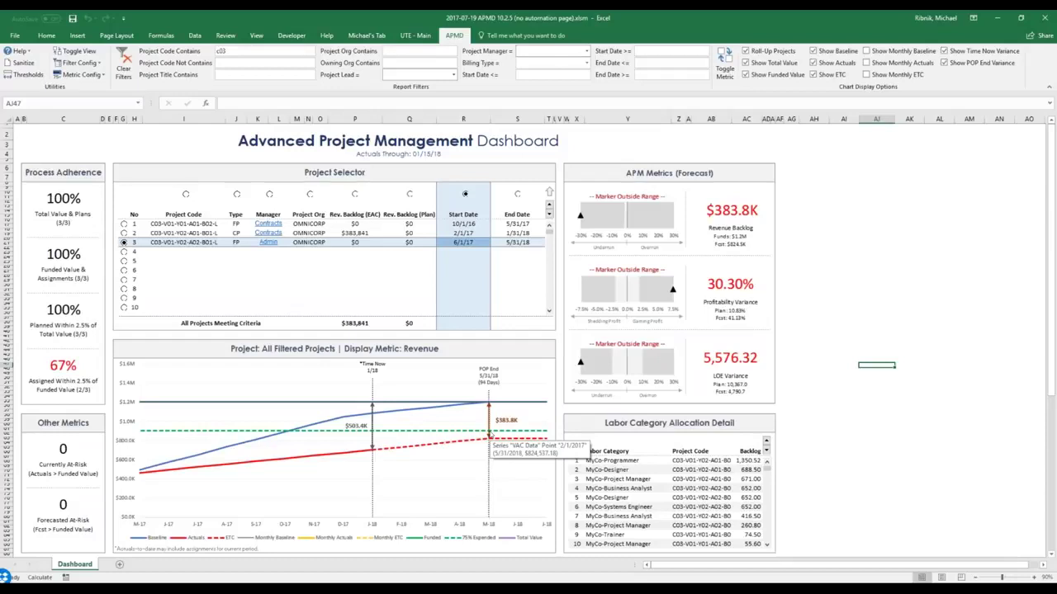
pyautogui.scroll(-1, 53, 233)
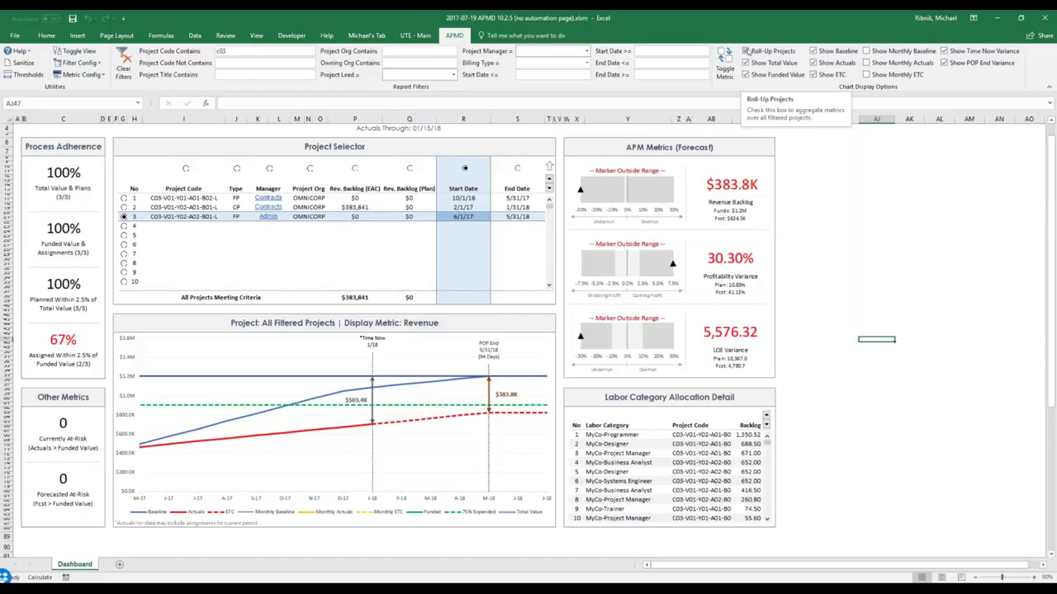
pyautogui.click(747, 51)
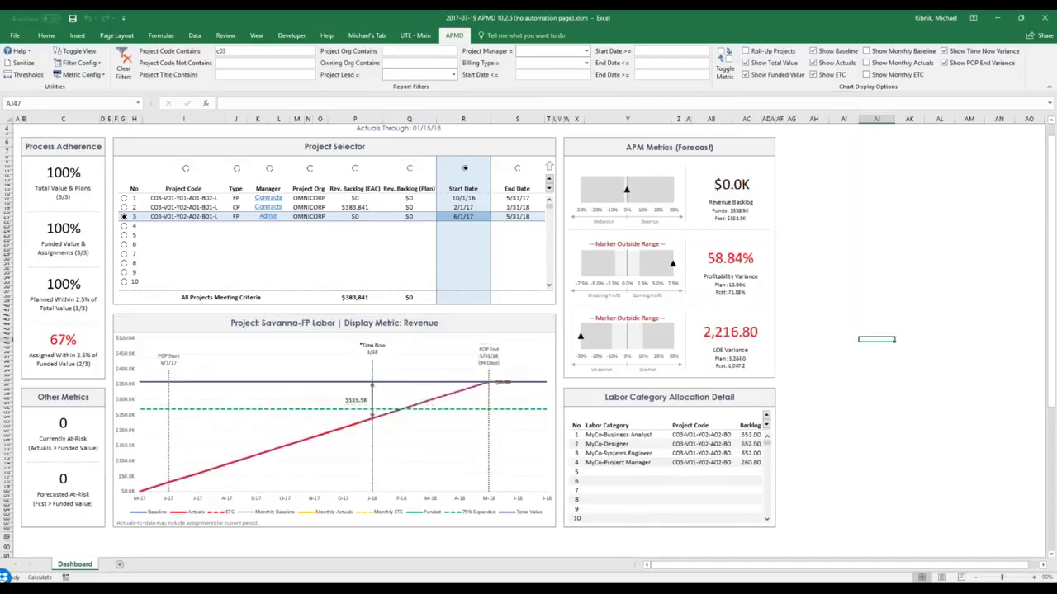
pyautogui.scroll(1, 930, 479)
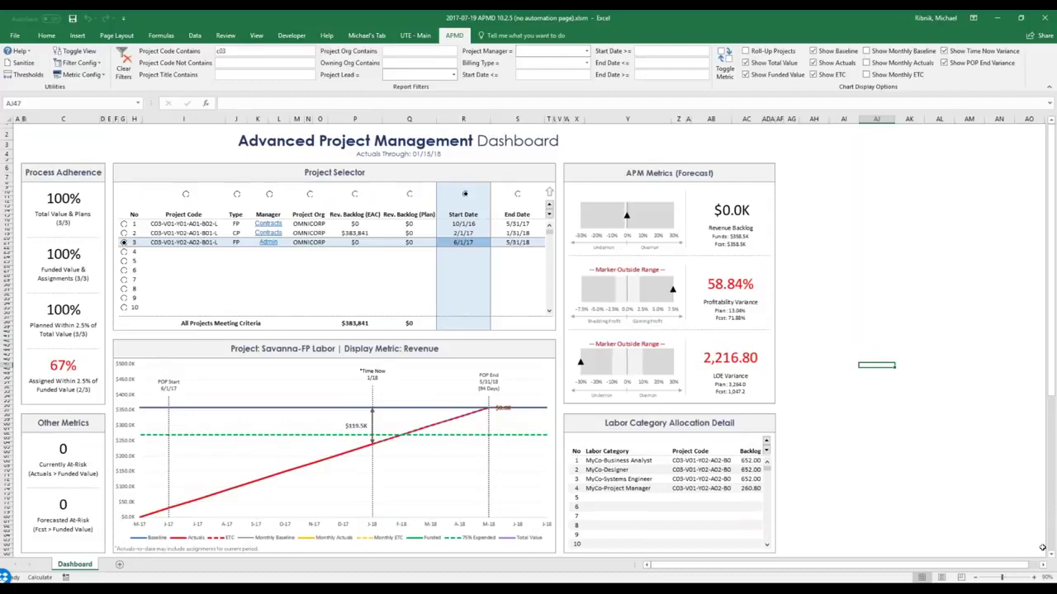
# Examine the revenue backlog, profitability variance and LOE variance gauges in APM Metrics for project 3.
pyautogui.click(1033, 578)
pyautogui.click(1033, 578)
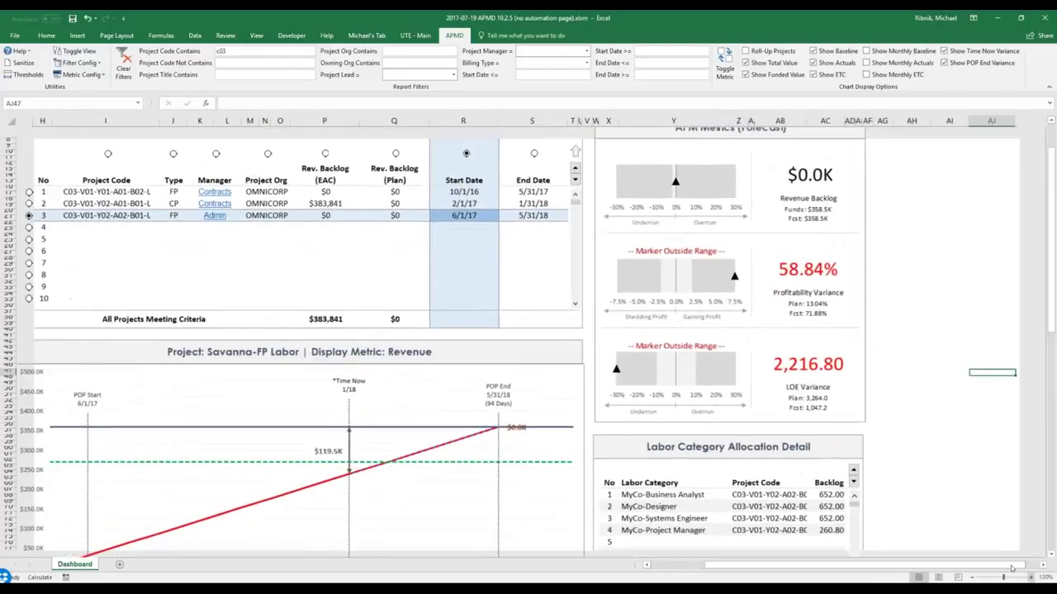
pyautogui.click(1032, 578)
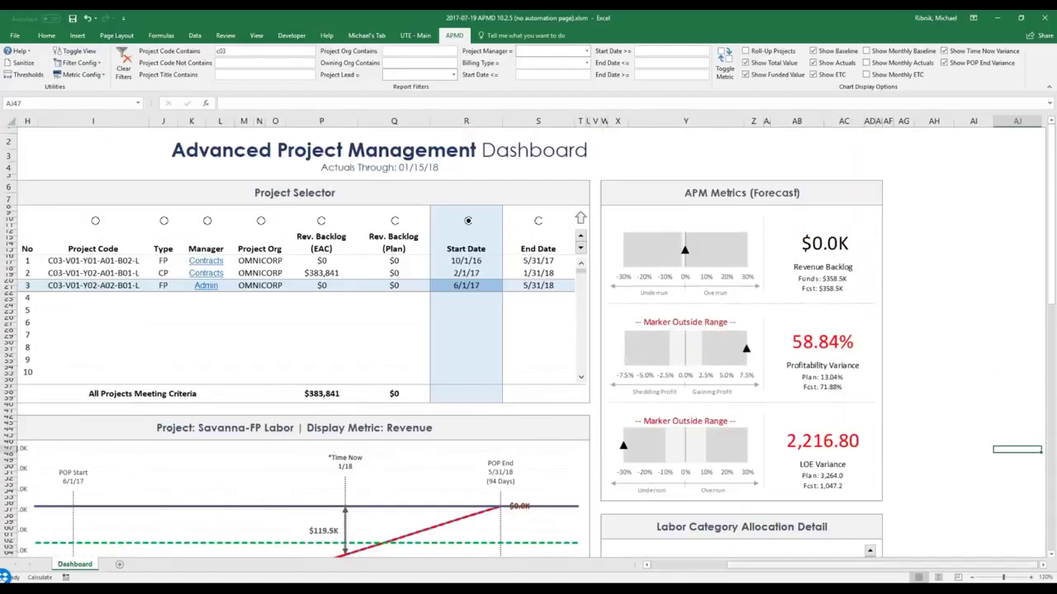
pyautogui.click(1043, 565)
pyautogui.click(1043, 565)
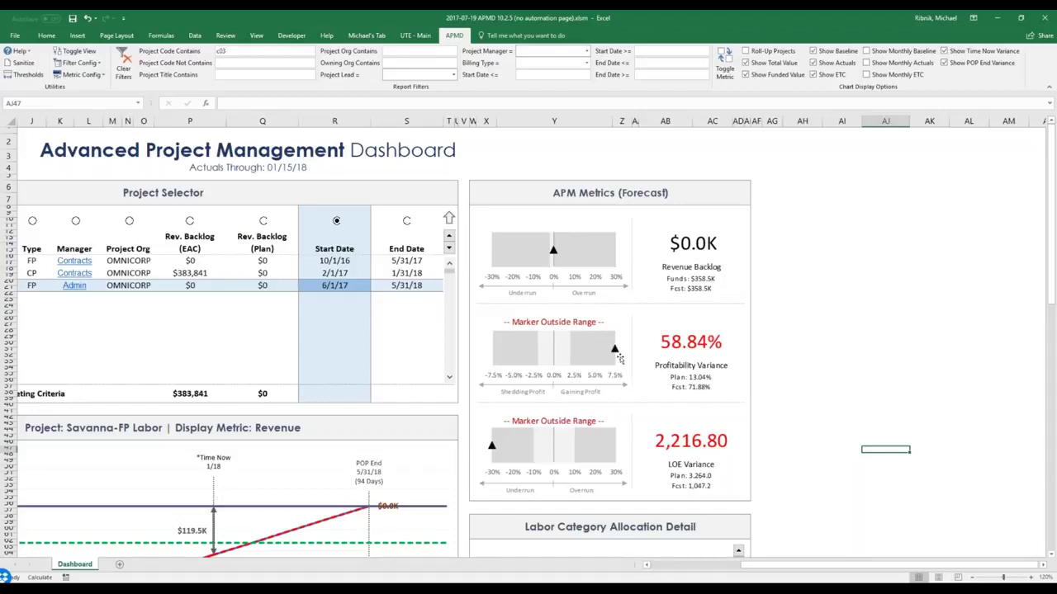
pyautogui.scroll(-3, 619, 359)
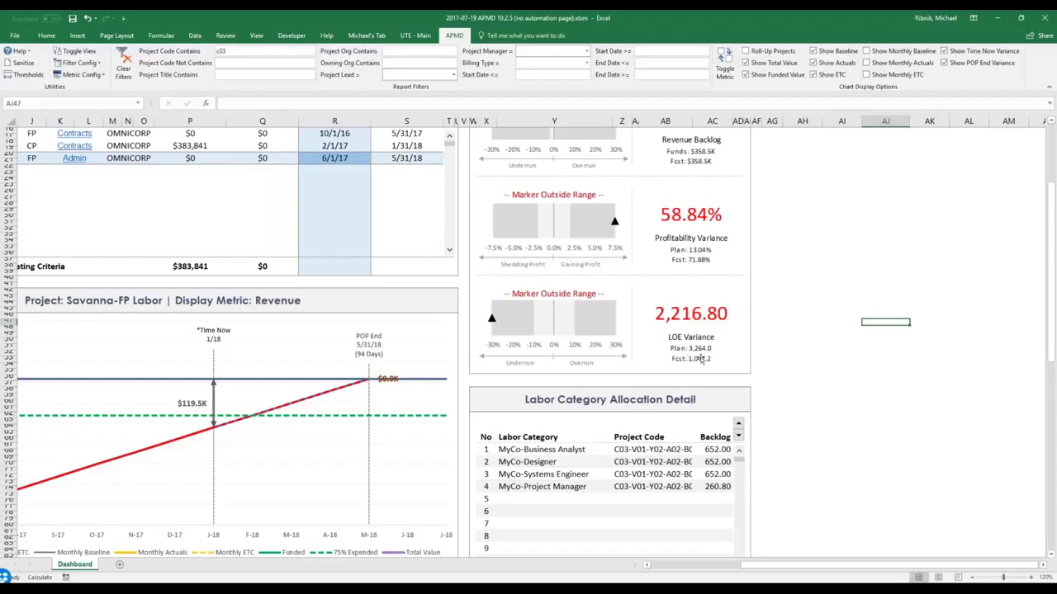
pyautogui.click(801, 333)
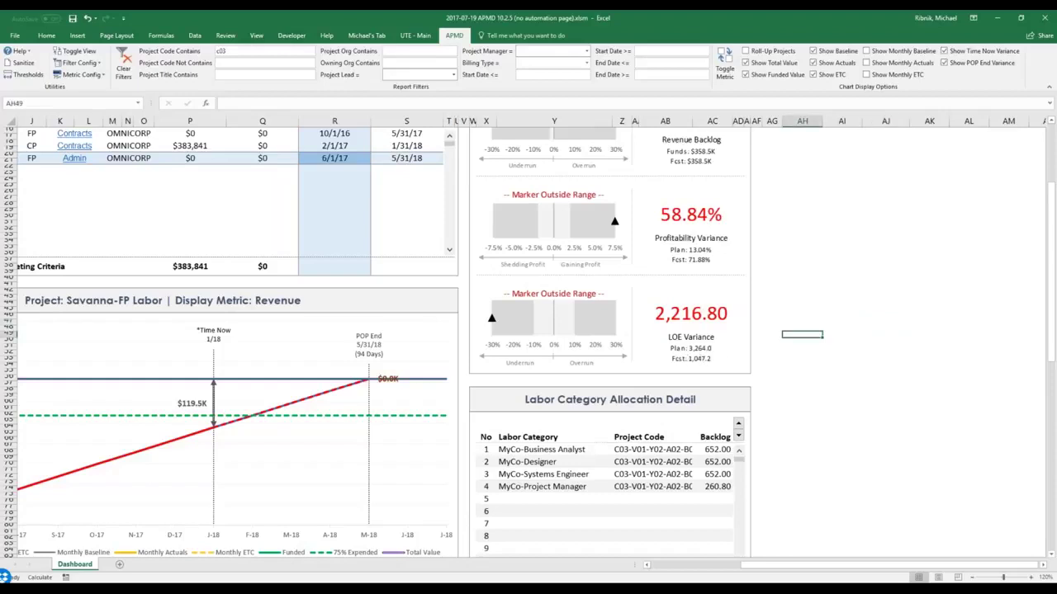
# Examine the Labor Category Allocation Detail, selecting the backlog values of the four labor categories for their total.
pyautogui.scroll(-1, 801, 333)
pyautogui.scroll(-2, 495, 380)
pyautogui.moveTo(495, 318); pyautogui.dragTo(506, 496)
pyautogui.click(506, 525)
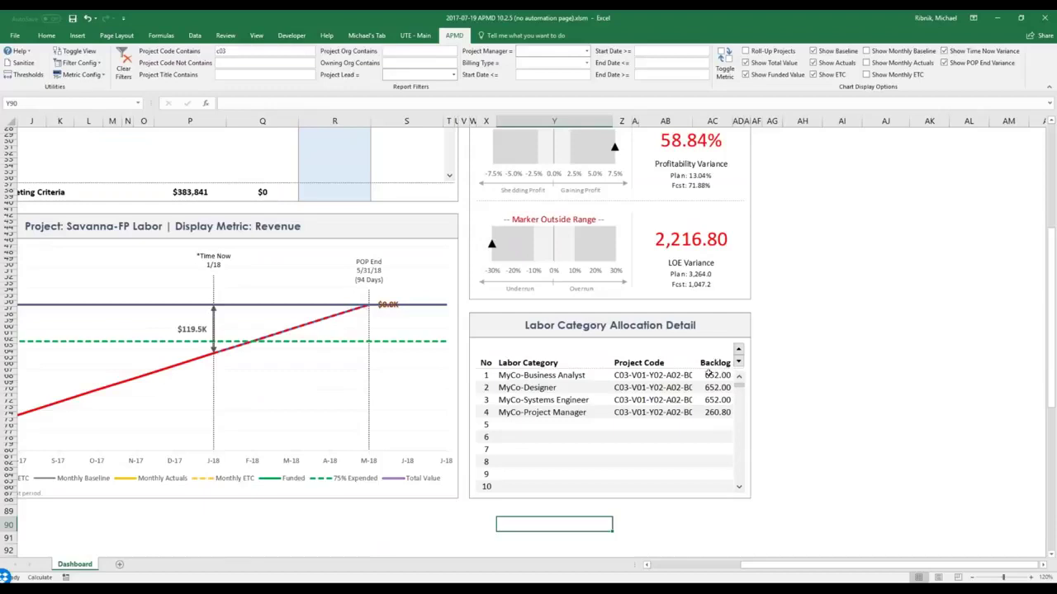
pyautogui.moveTo(716, 375); pyautogui.dragTo(716, 413)
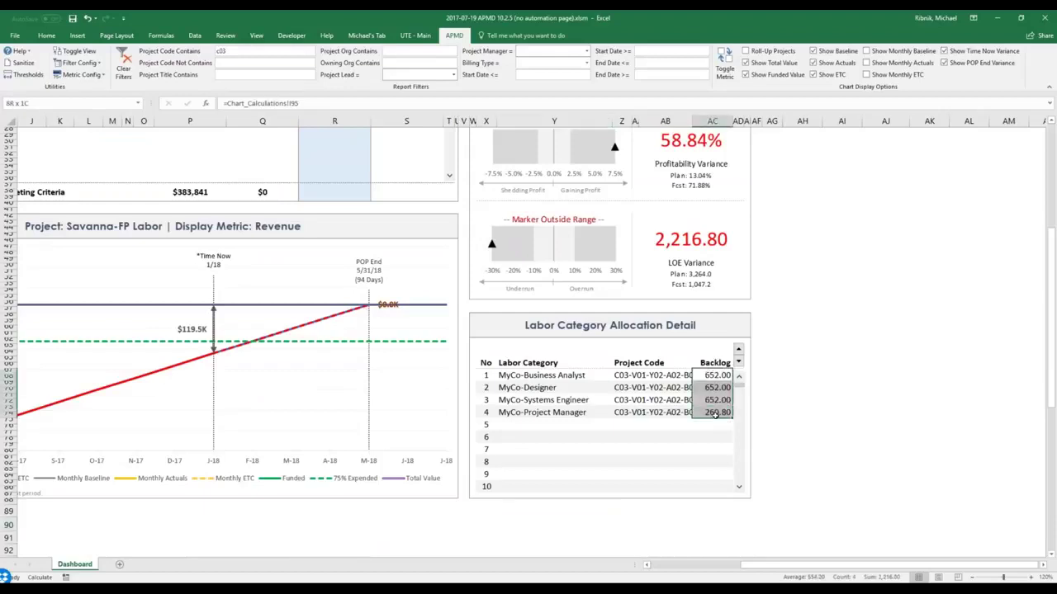
pyautogui.click(832, 431)
pyautogui.scroll(5, 833, 432)
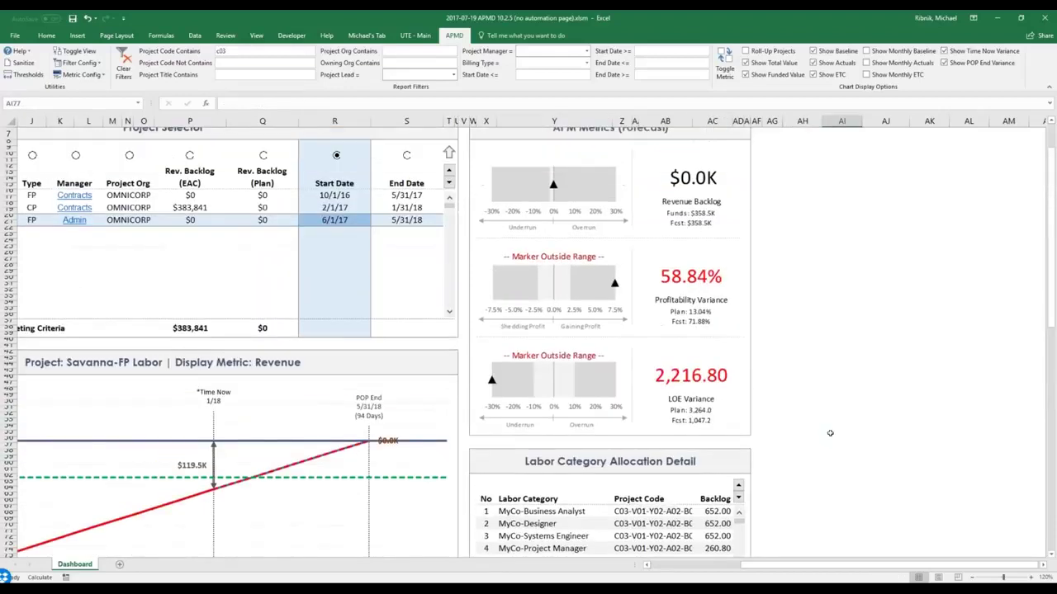
# Return the worksheet to 100% zoom and clear the Project Code Contains filter.
pyautogui.click(974, 577)
pyautogui.click(974, 577)
pyautogui.click(974, 577)
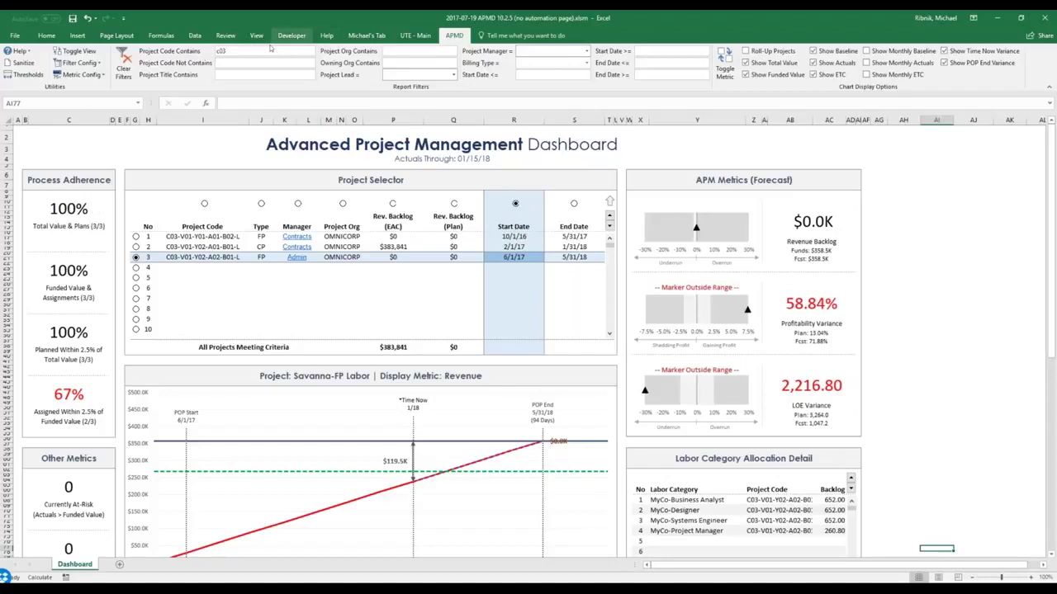
pyautogui.click(221, 51)
pyautogui.press('BackSpace')
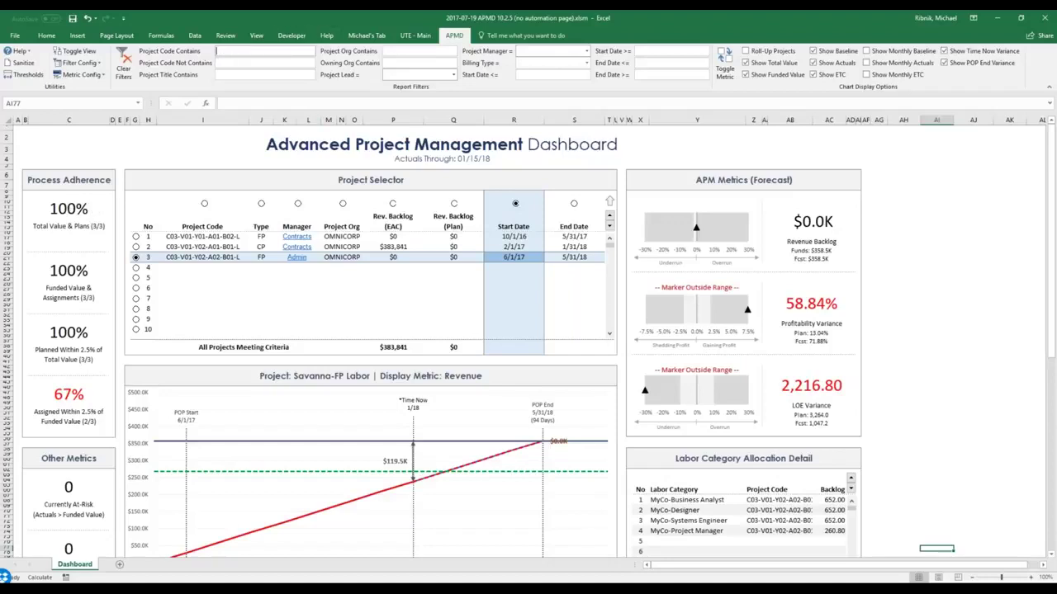
pyautogui.press('Return')
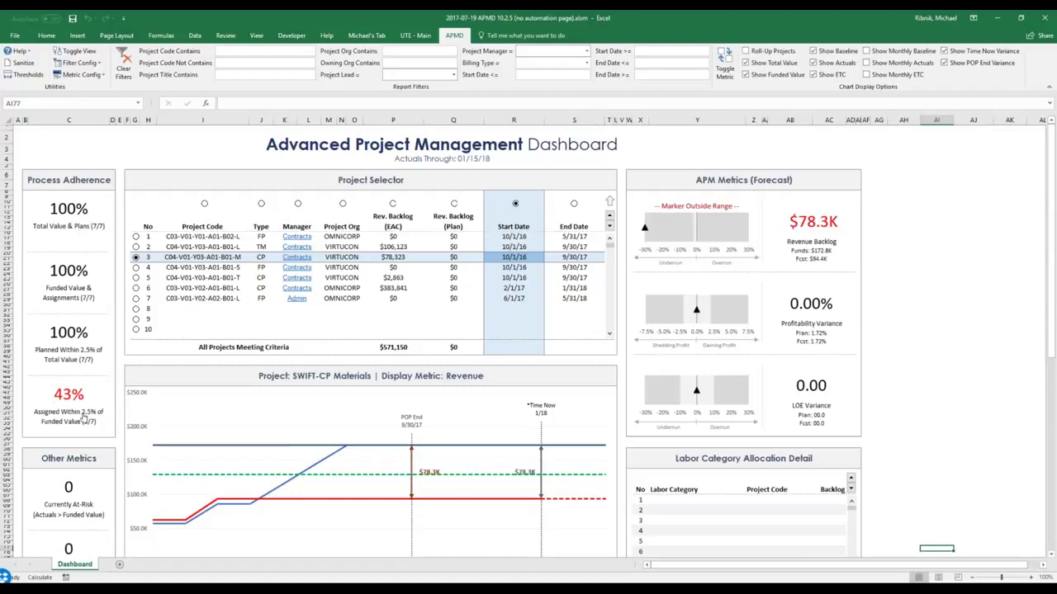
# List only the projects outside Assigned Within 2.5% of Funded Value, select project 2, and restore the full project list.
pyautogui.click(80, 412)
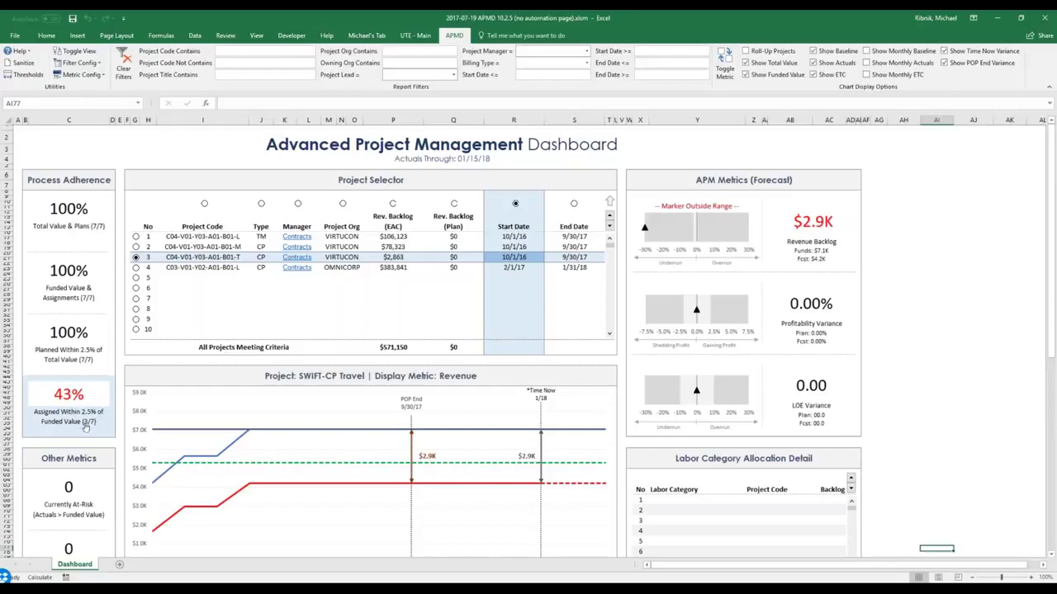
pyautogui.click(136, 246)
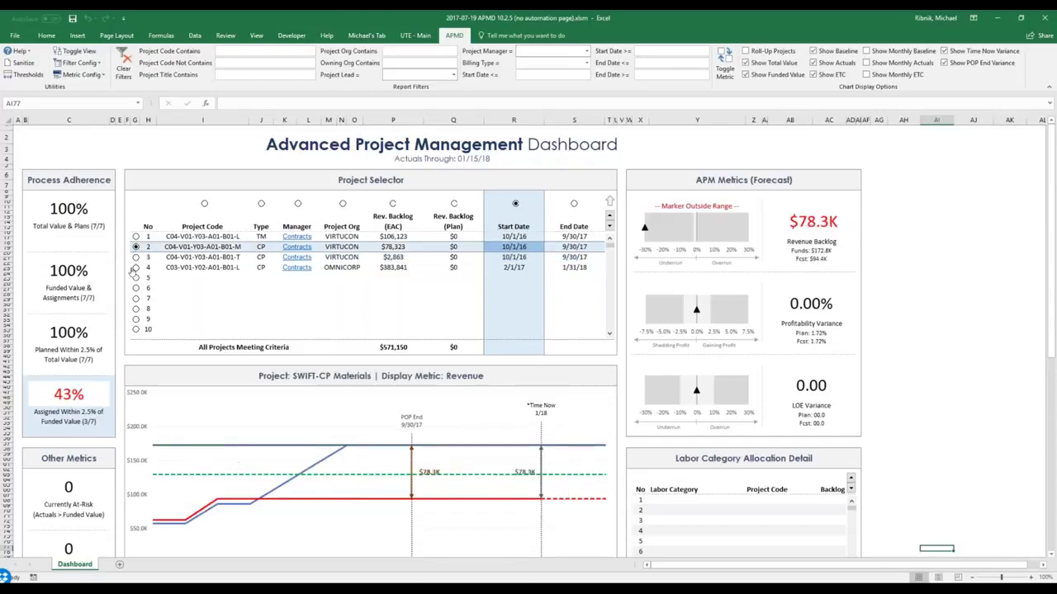
pyautogui.click(81, 425)
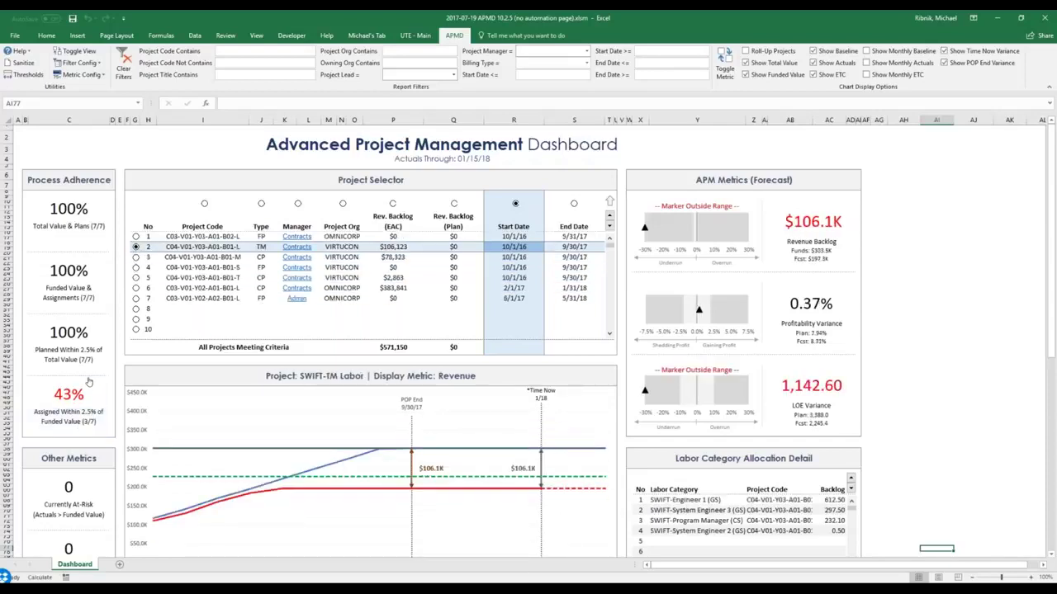
# Examine the currently at-risk and forecasted at-risk figures under Other Metrics.
pyautogui.scroll(-3, 88, 382)
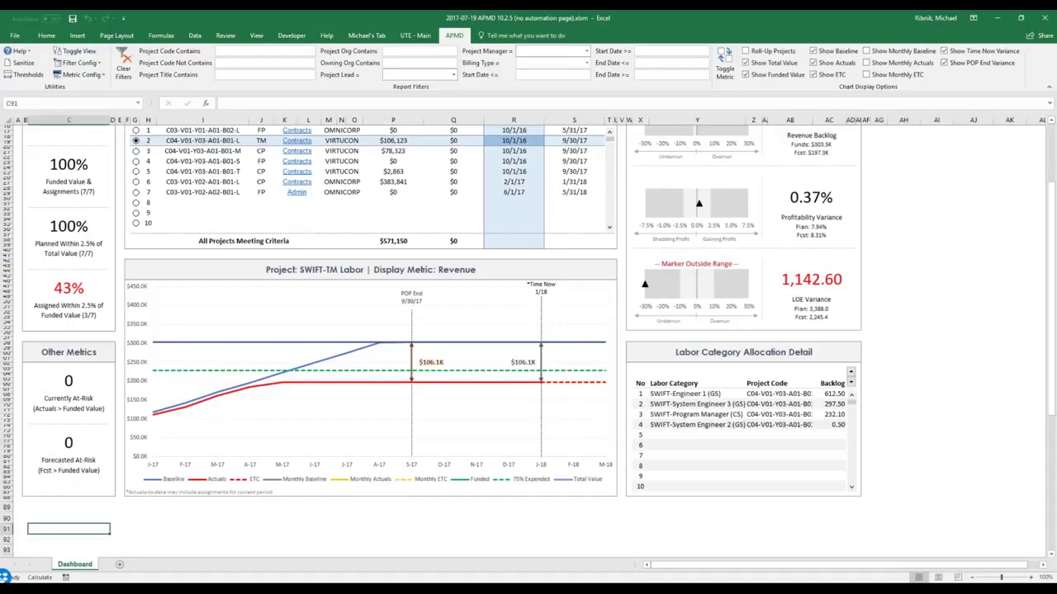
pyautogui.scroll(1, 73, 429)
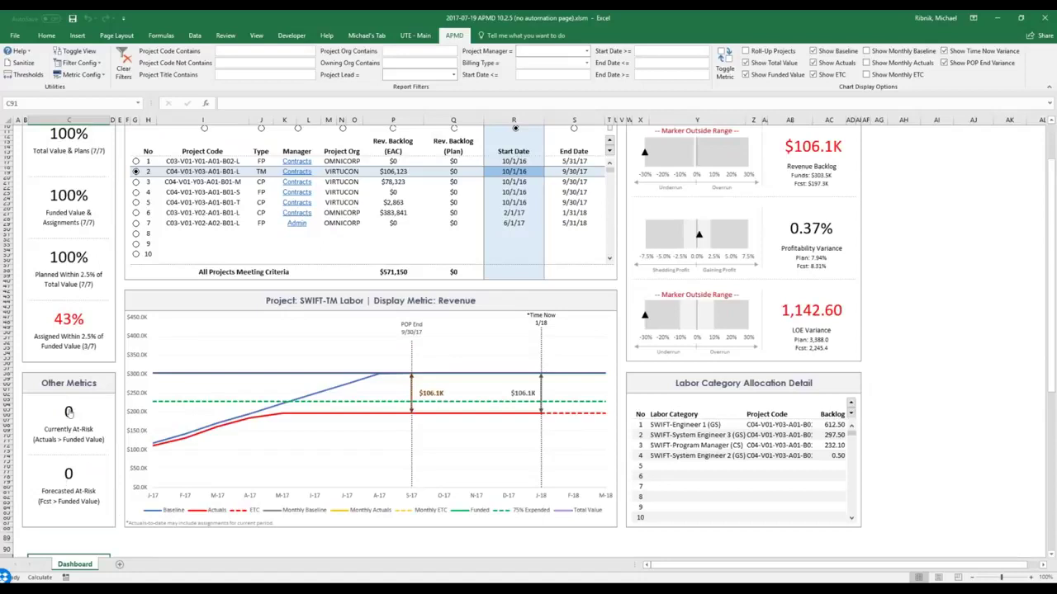
pyautogui.scroll(3, 68, 416)
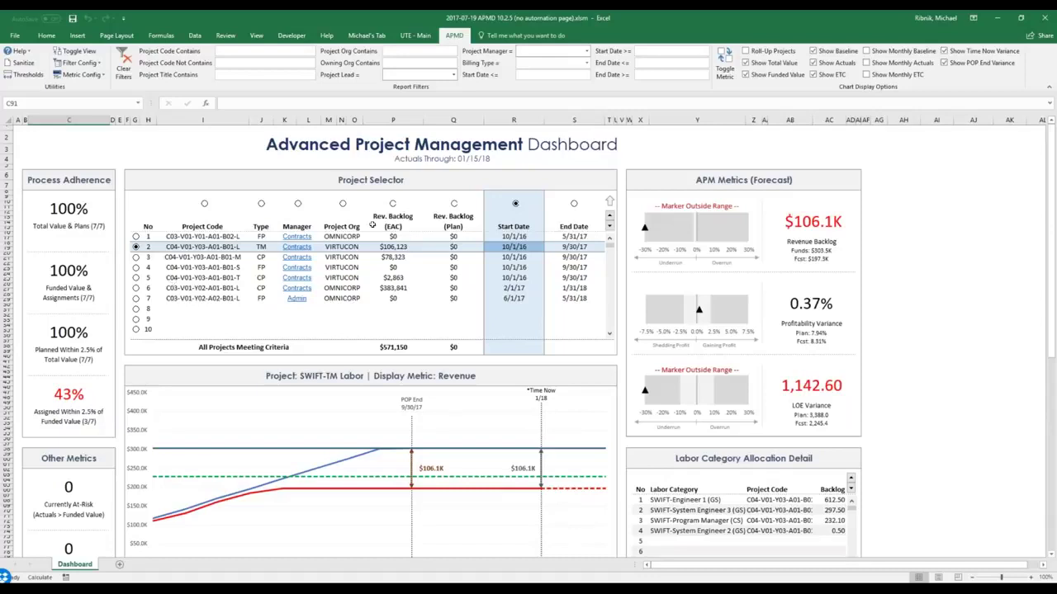
pyautogui.click(957, 234)
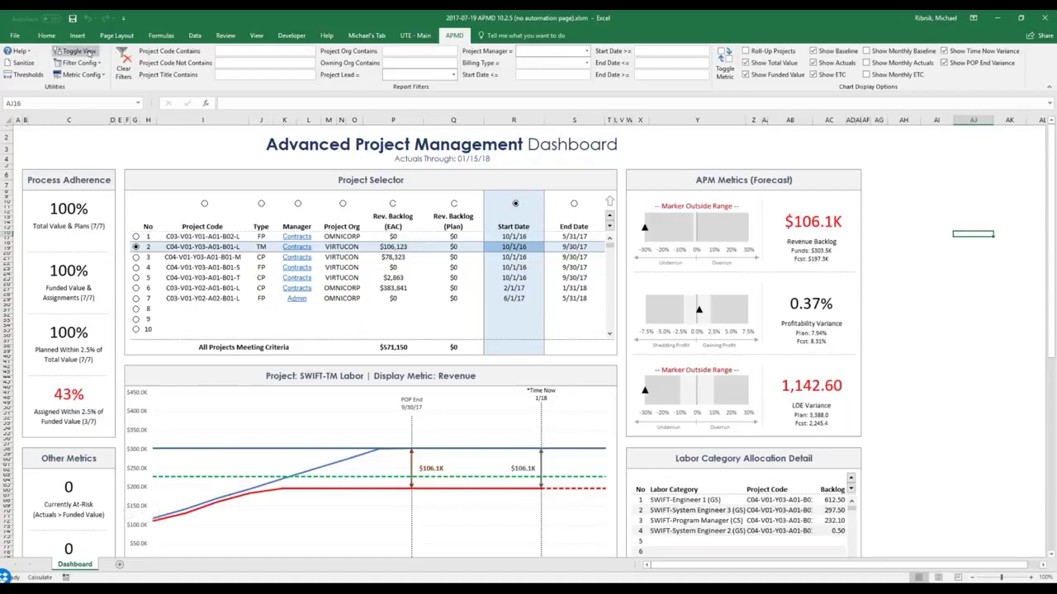
# Review the corporate thresholds for Process Adherence, Other Metrics and APM Metrics, including the at-risk value options, without submitting changes.
pyautogui.click(33, 77)
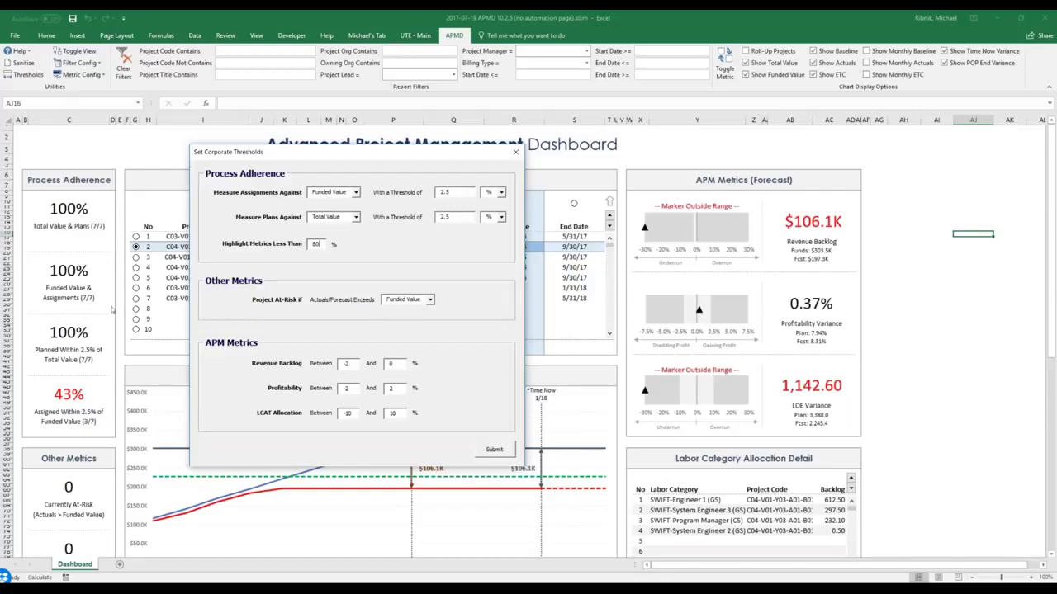
pyautogui.doubleClick(314, 244)
pyautogui.click(317, 244)
pyautogui.click(431, 301)
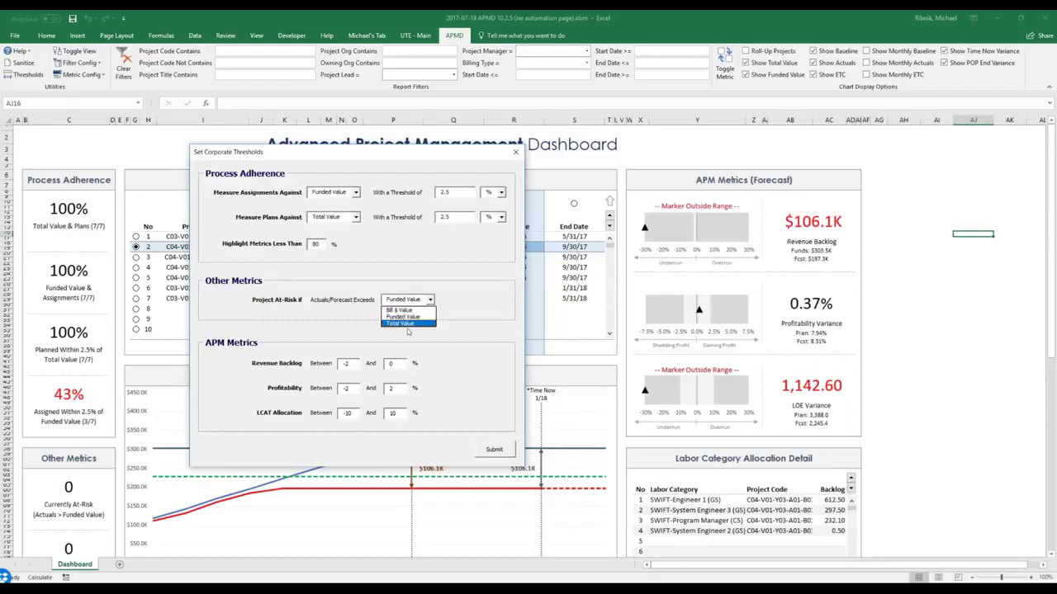
pyautogui.click(466, 310)
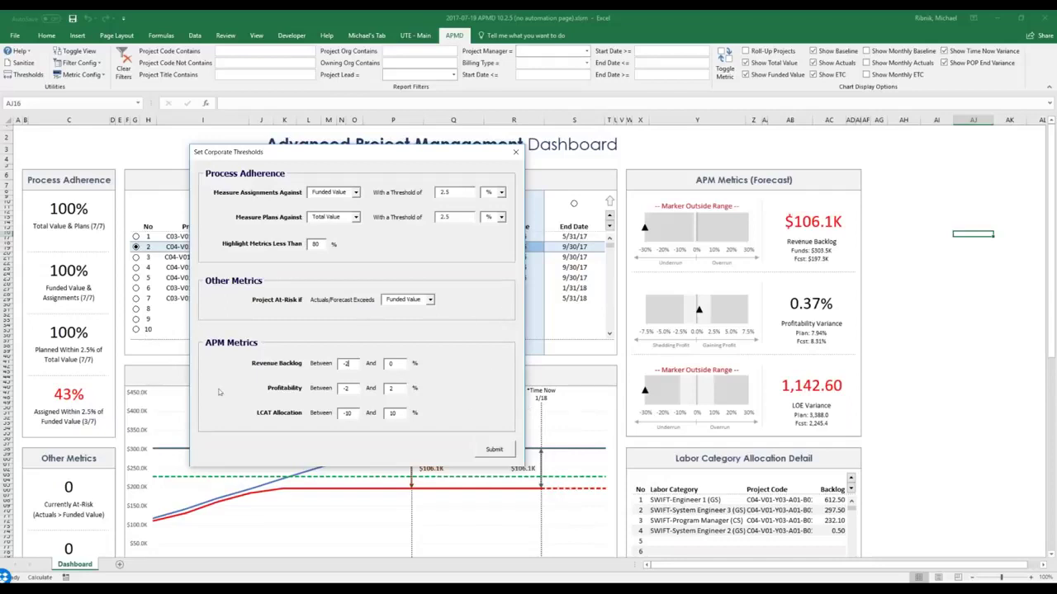
pyautogui.click(517, 152)
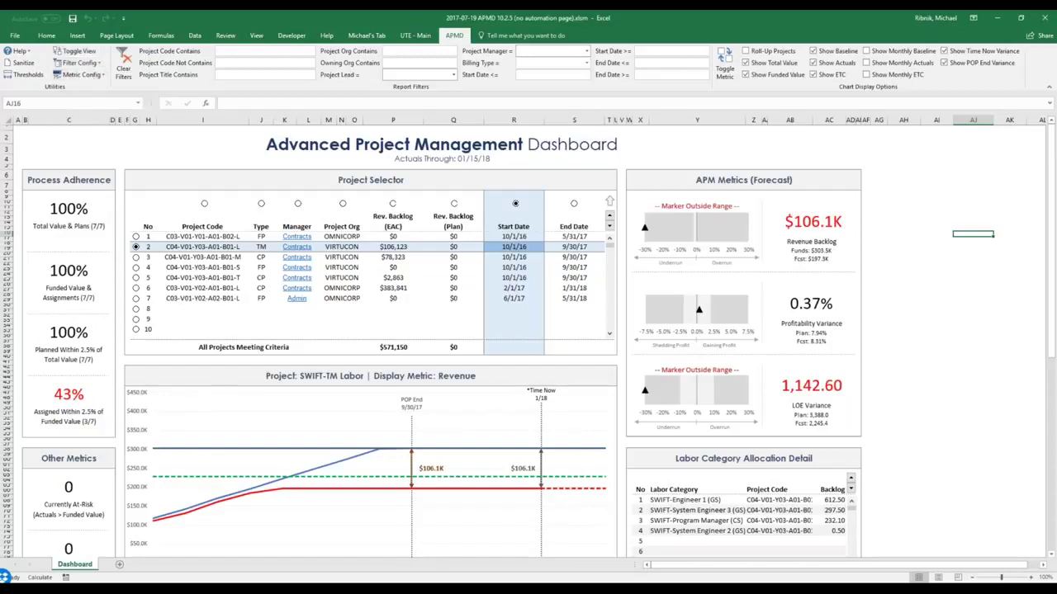
# Look at the filter configuration options and the Project Selector's metric columns: Rev. Backlog (EAC), Rev. Backlog (Plan), Start Date and End Date.
pyautogui.click(81, 62)
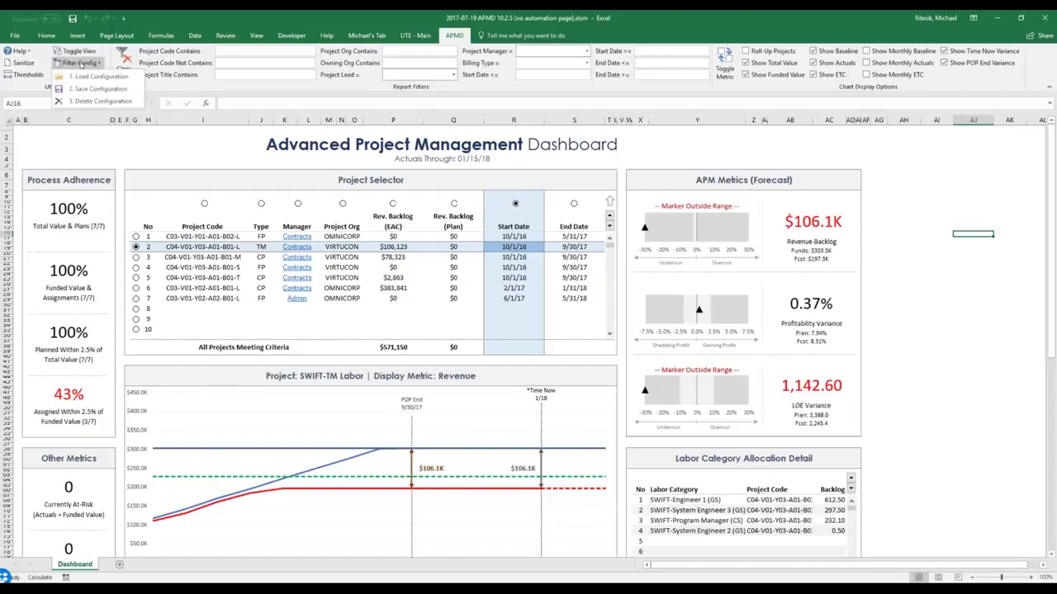
pyautogui.click(80, 65)
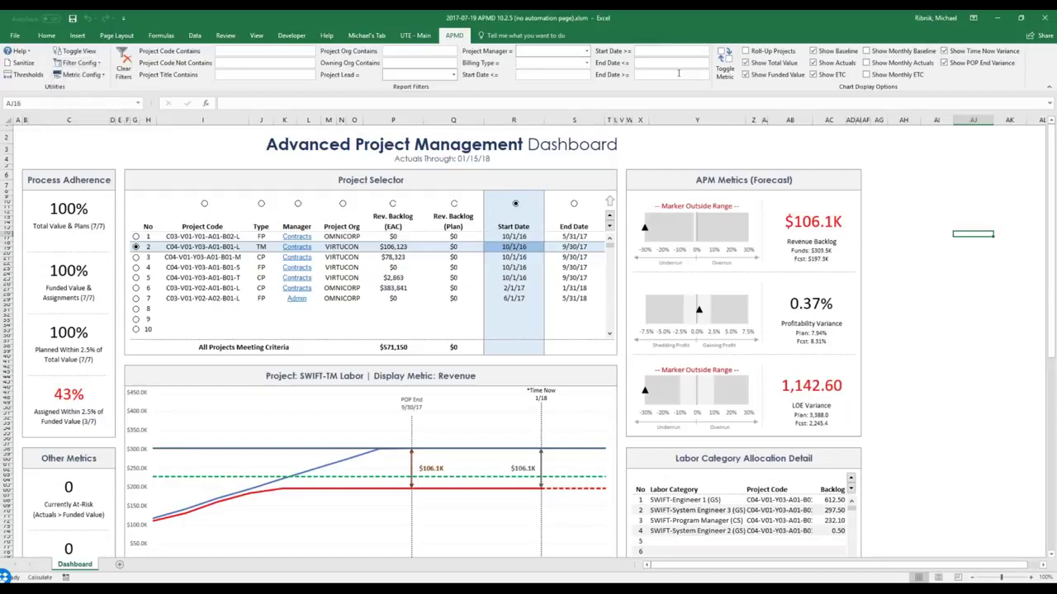
pyautogui.moveTo(380, 219); pyautogui.dragTo(560, 219)
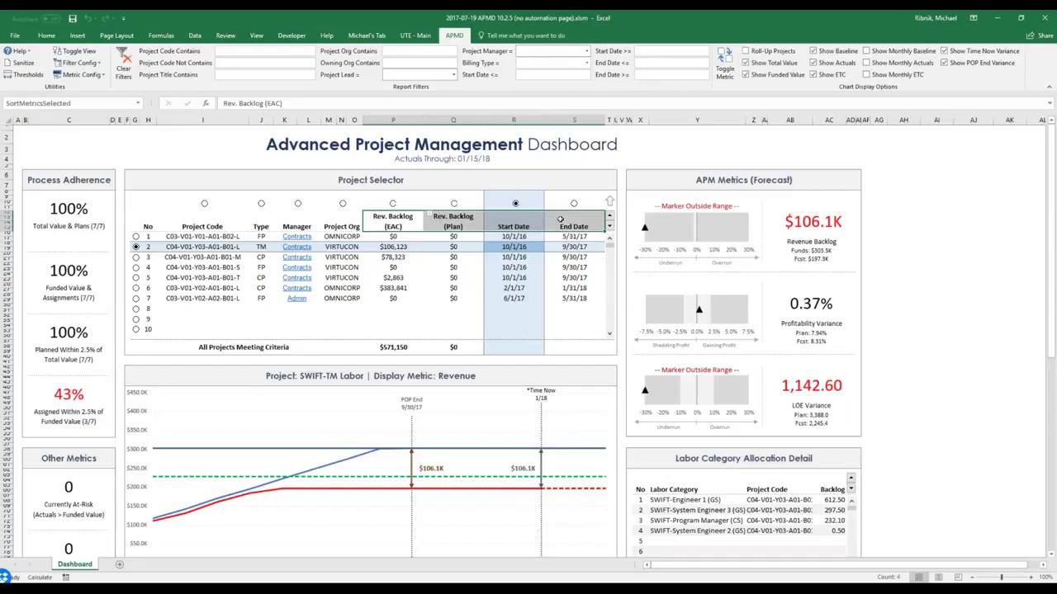
pyautogui.click(385, 218)
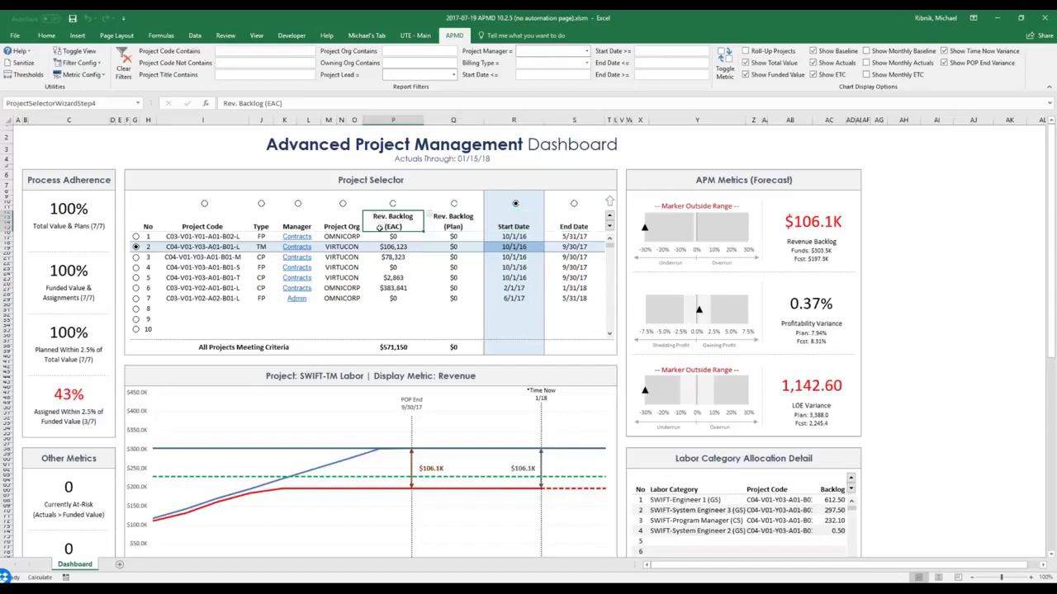
pyautogui.click(456, 224)
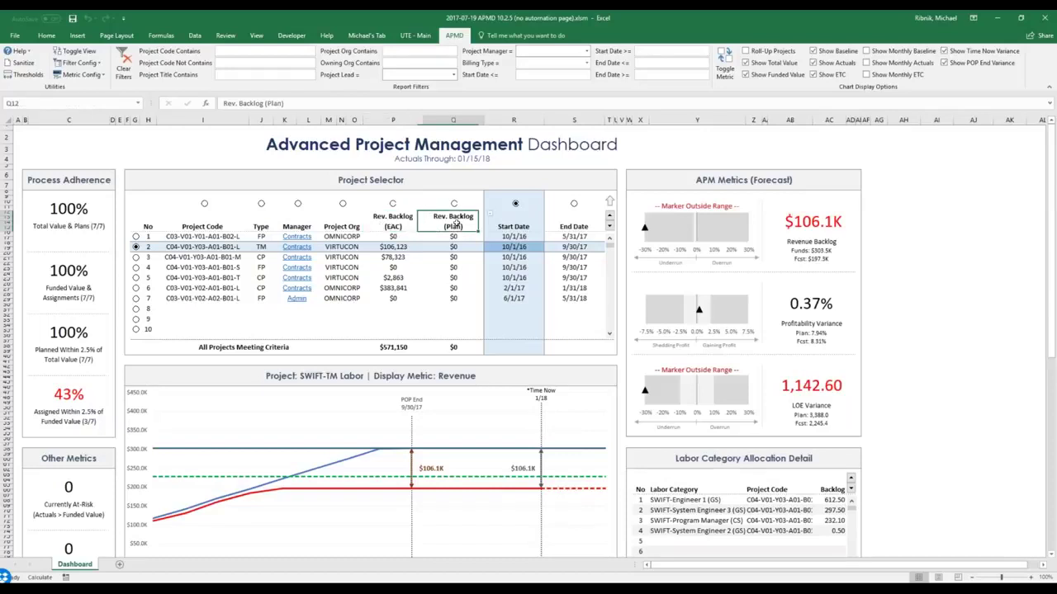
pyautogui.click(523, 221)
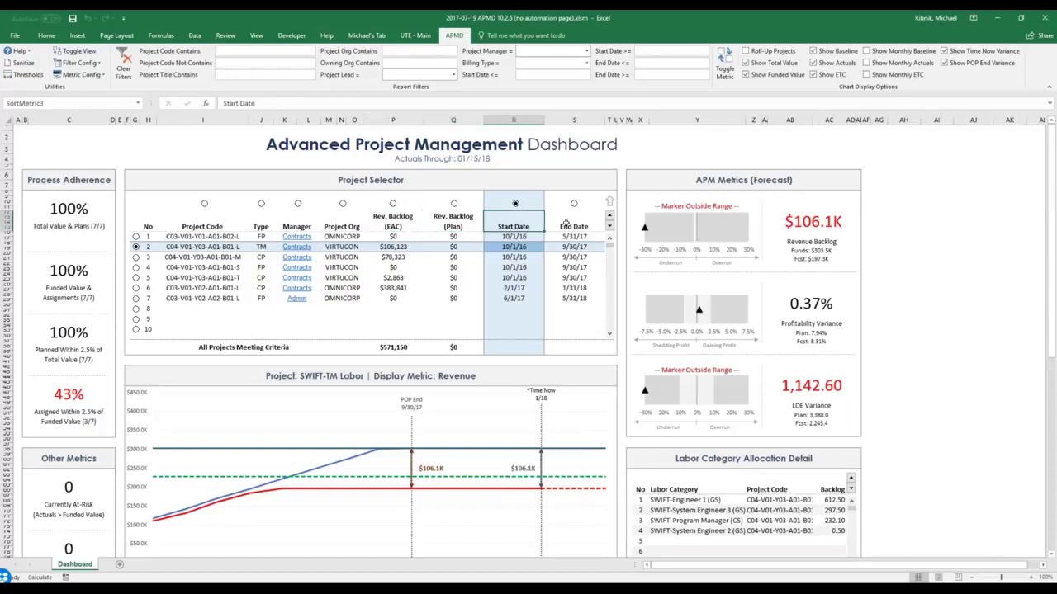
pyautogui.press('Right')
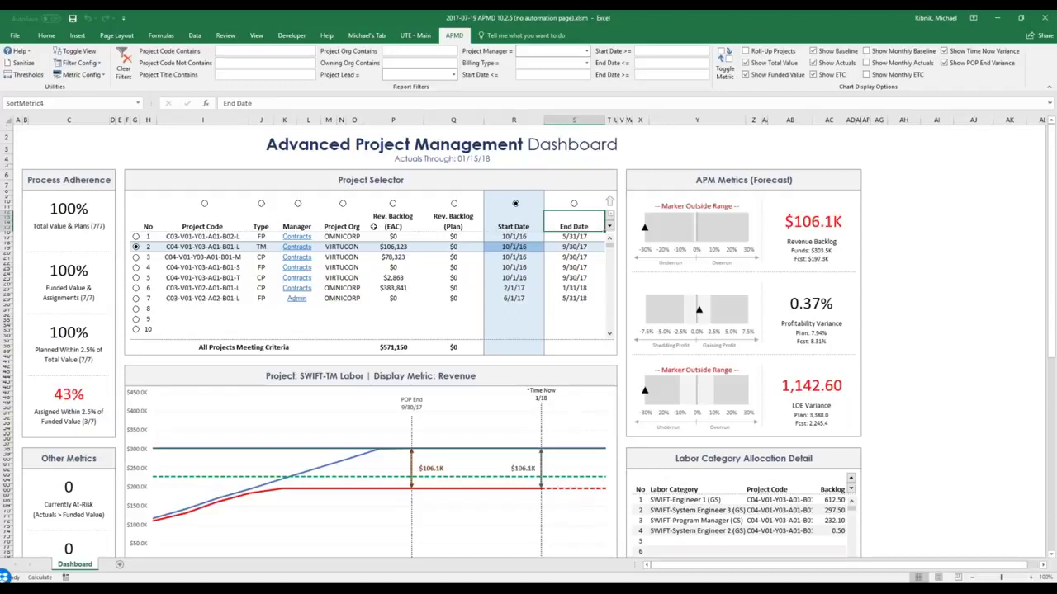
# Save the current Project Selector metrics as a metric configuration named Default Configuration.
pyautogui.click(81, 74)
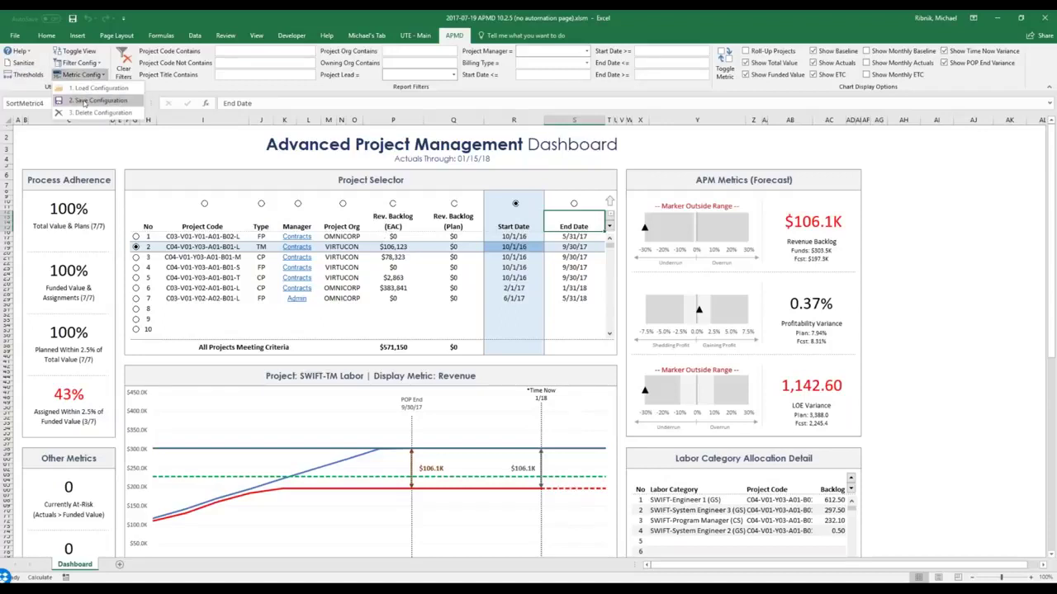
pyautogui.click(87, 101)
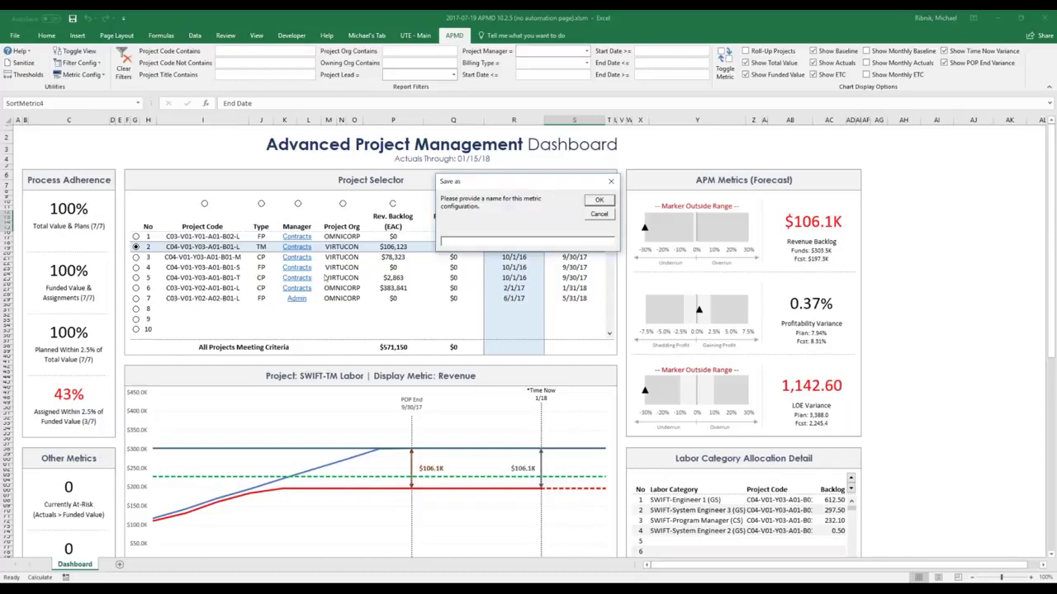
pyautogui.write('Default Configuration')
pyautogui.click(599, 200)
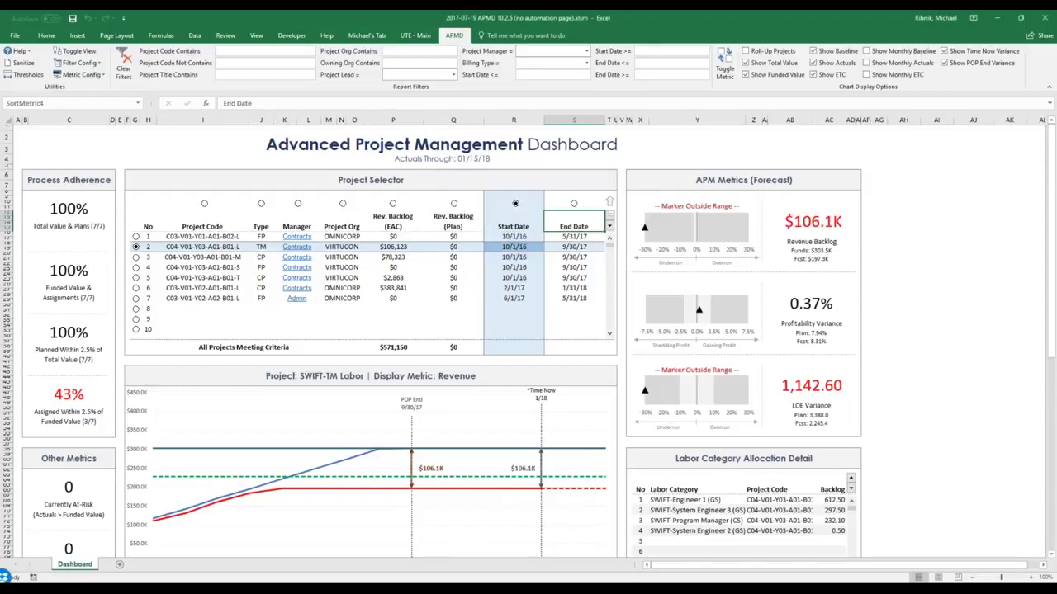
# Inspect the saved Default Configuration in the list of loadable metric configurations and close the list without loading it.
pyautogui.click(80, 78)
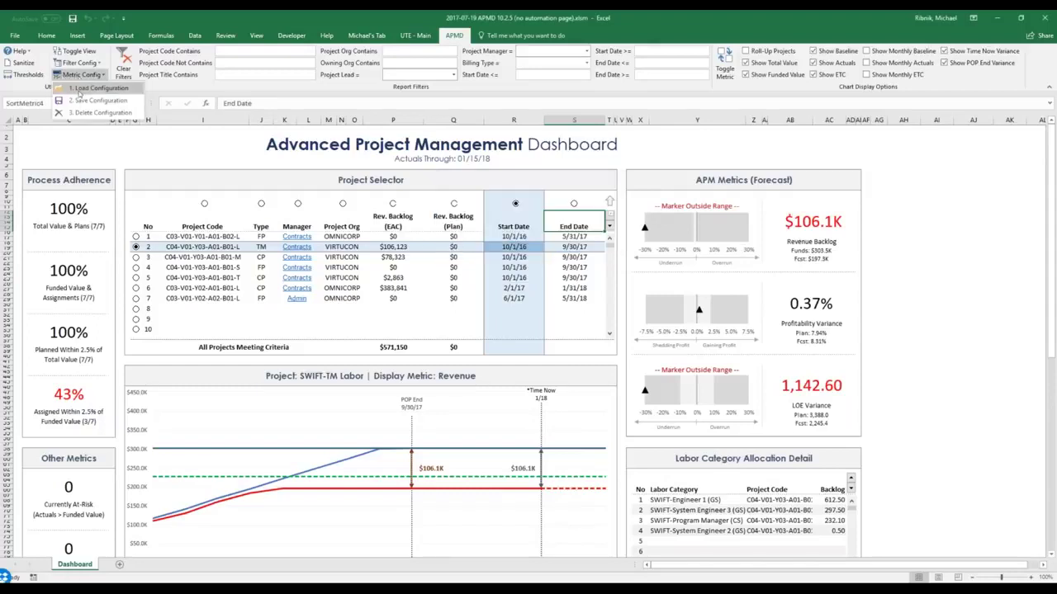
pyautogui.click(89, 88)
pyautogui.click(129, 245)
pyautogui.moveTo(142, 222); pyautogui.dragTo(273, 258)
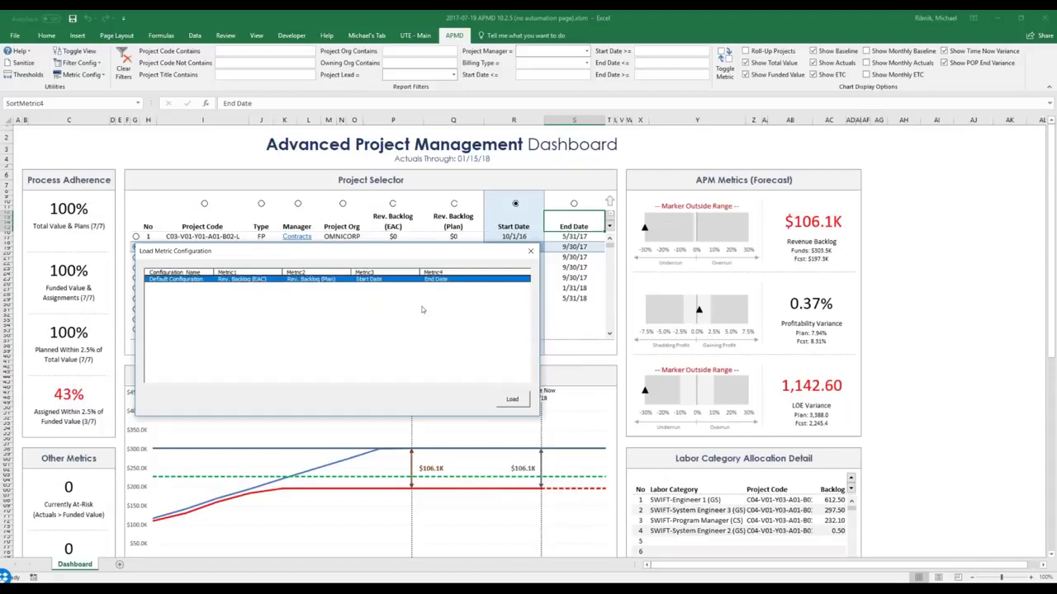
pyautogui.click(530, 251)
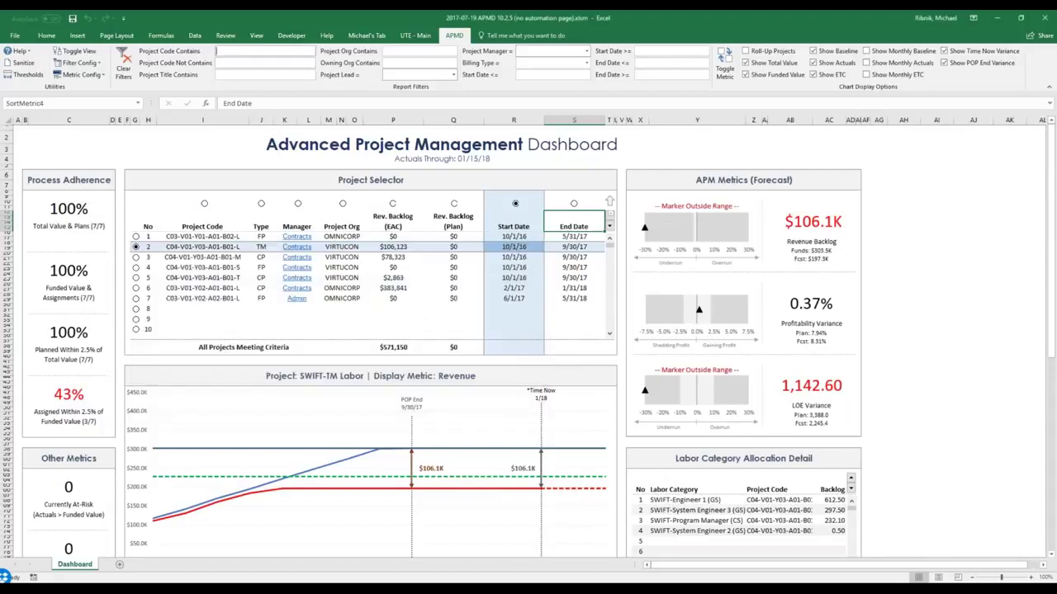
# Filter the projects to codes containing c03 with billing type FP.
pyautogui.write('c03')
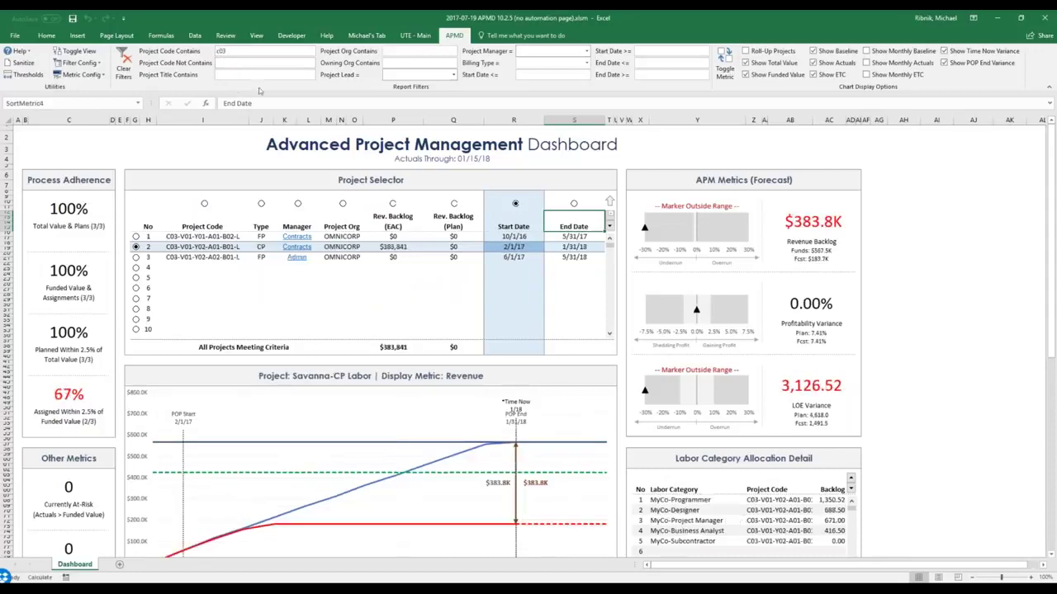
pyautogui.click(224, 51)
pyautogui.click(225, 52)
pyautogui.doubleClick(225, 51)
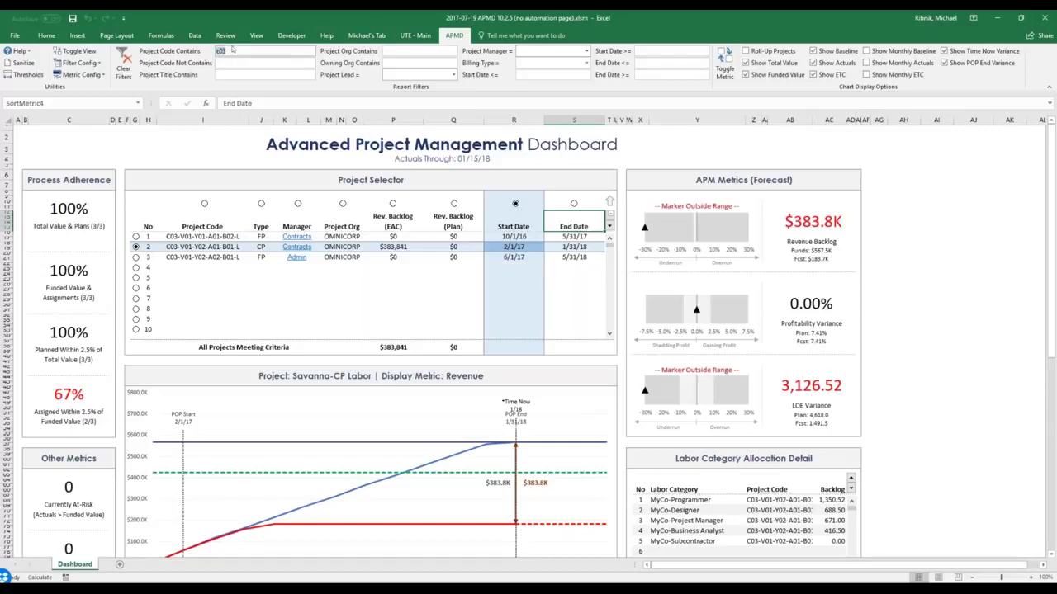
pyautogui.click(587, 63)
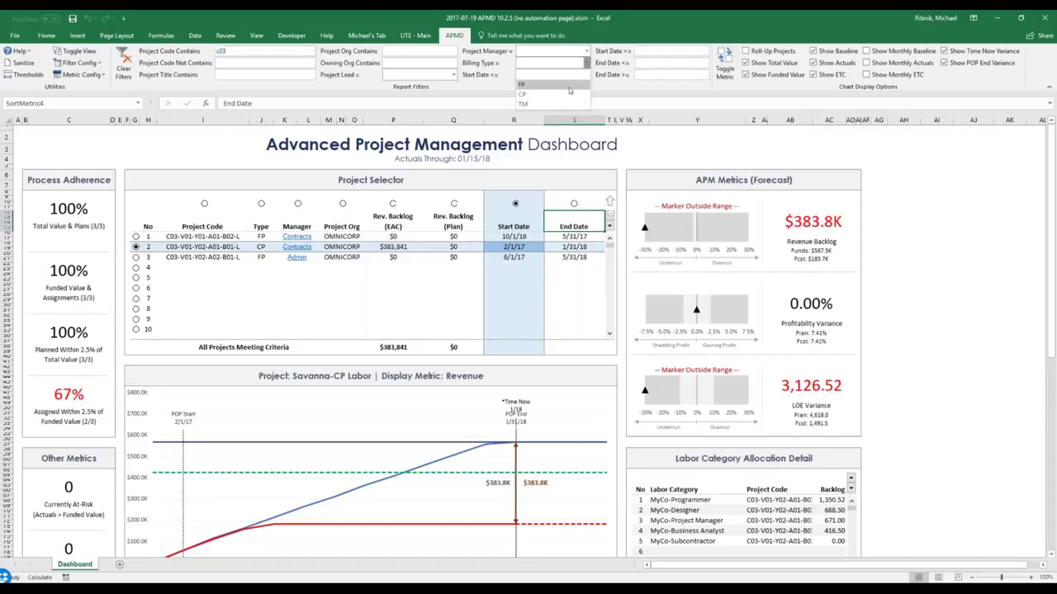
pyautogui.click(569, 86)
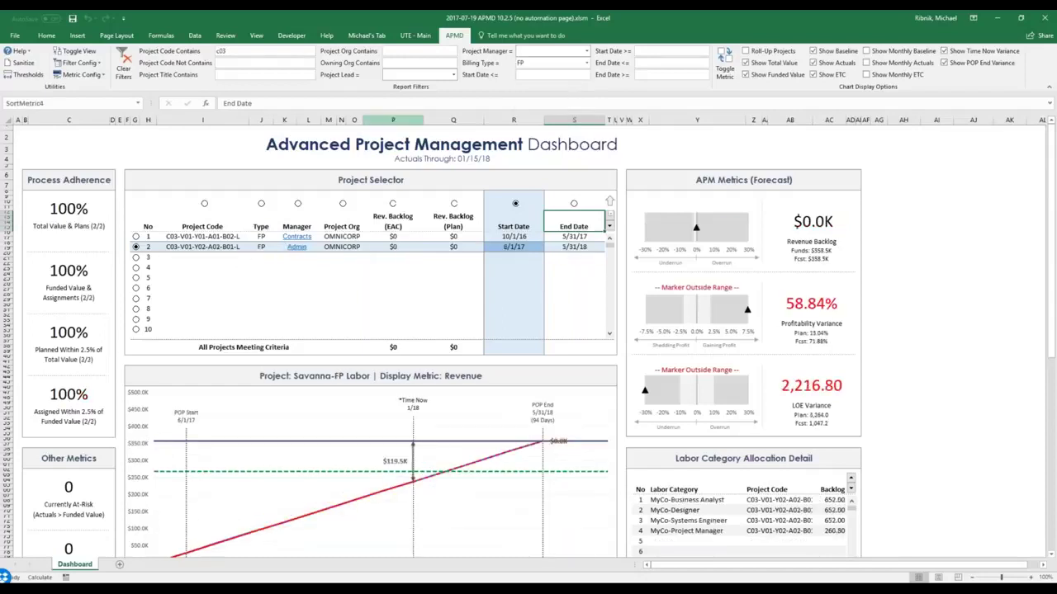
# Save the current filters as a filter configuration named Default Filter Config, and clear the project code and billing type filters.
pyautogui.click(86, 73)
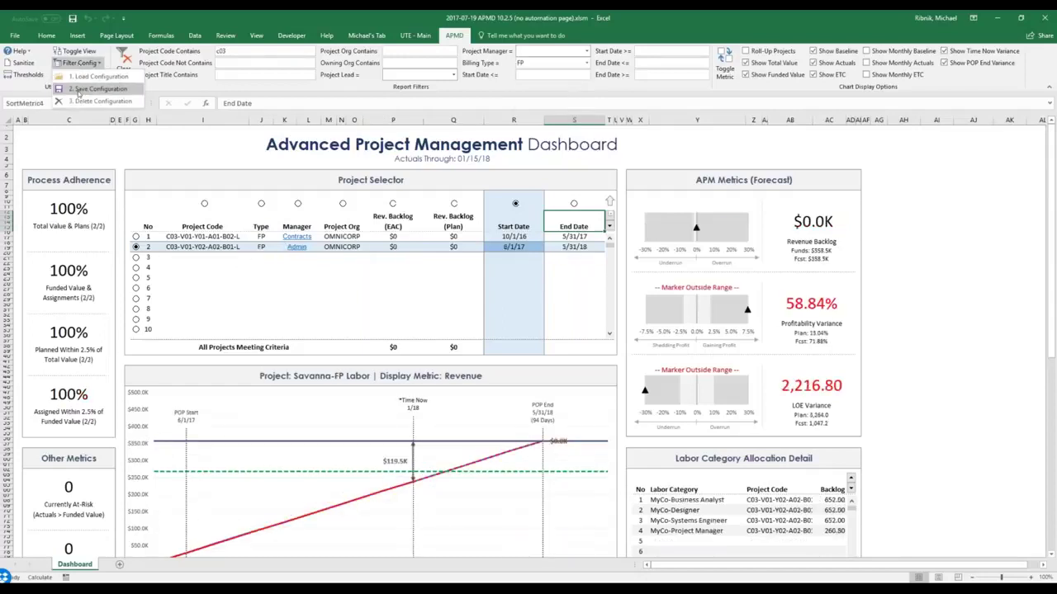
pyautogui.click(99, 92)
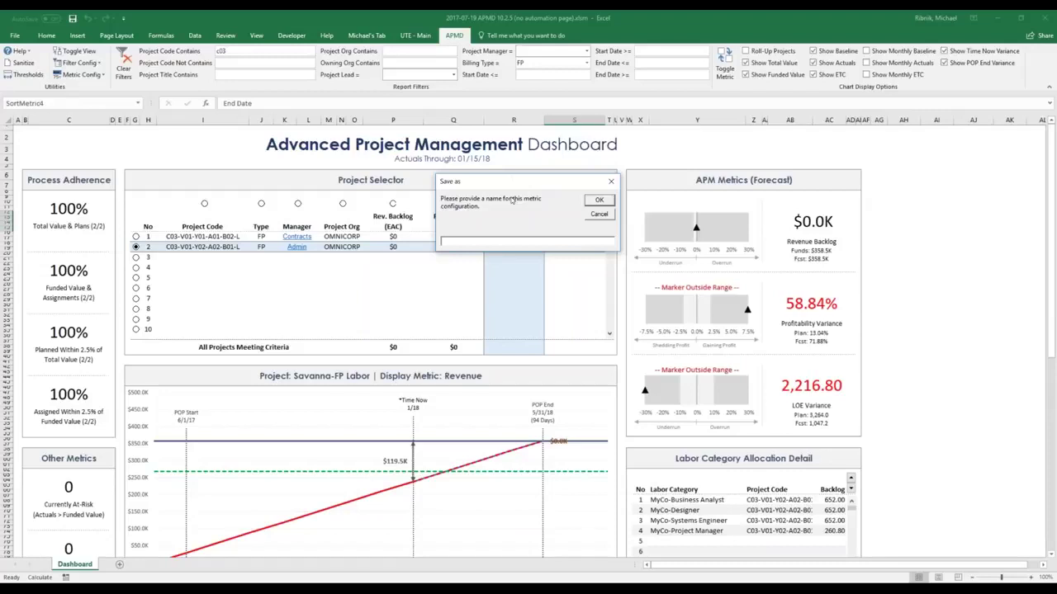
pyautogui.write('Default Filter Config')
pyautogui.press('Return')
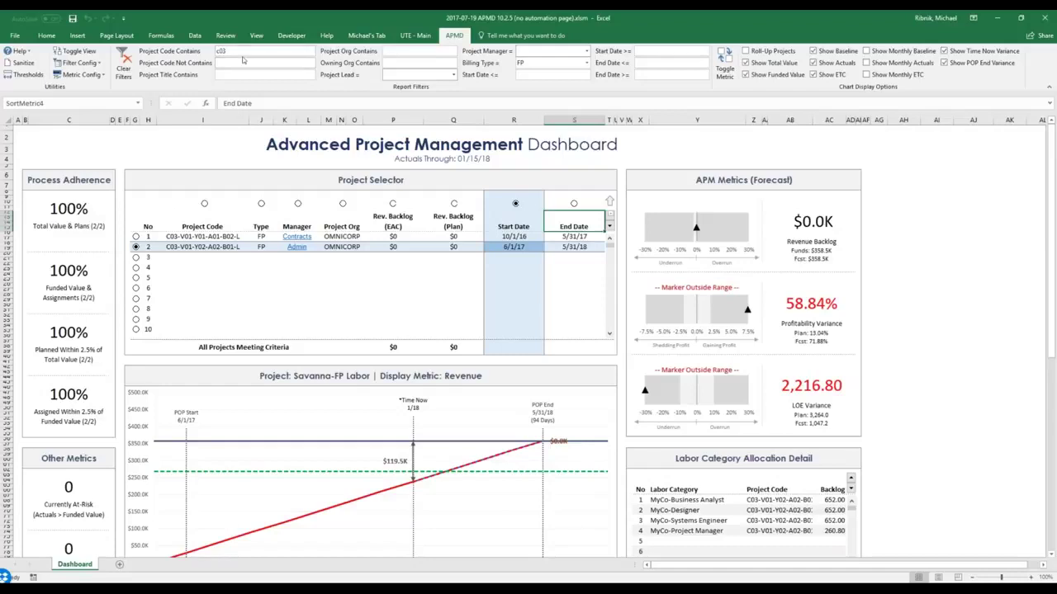
pyautogui.press('BackSpace')
pyautogui.press('BackSpace')
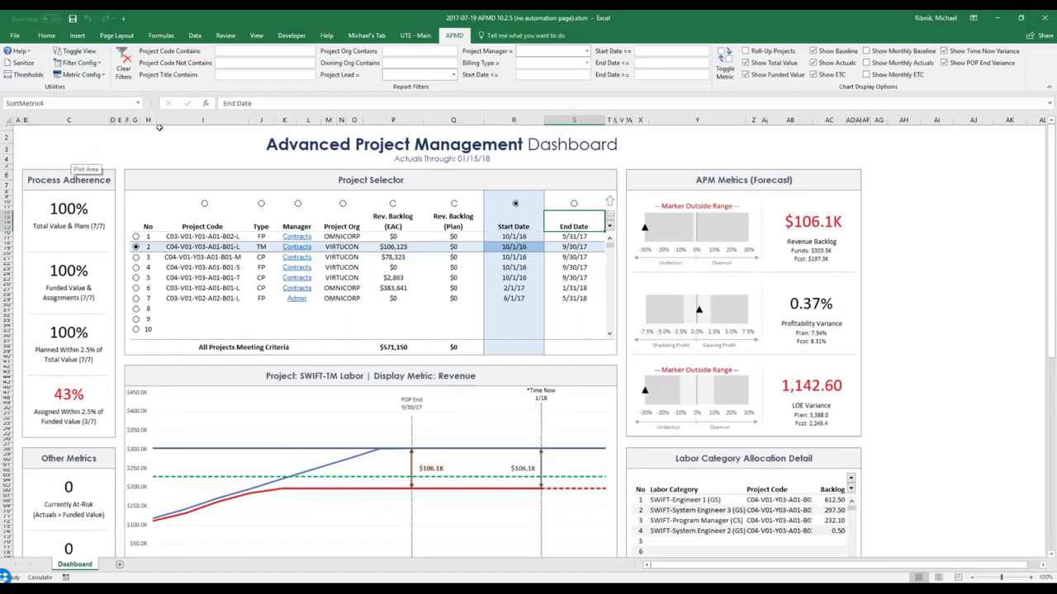
# Switch the dashboard from the Process Adherence and APM Metrics view to the FY Performance and Financial Metrics view.
pyautogui.click(79, 54)
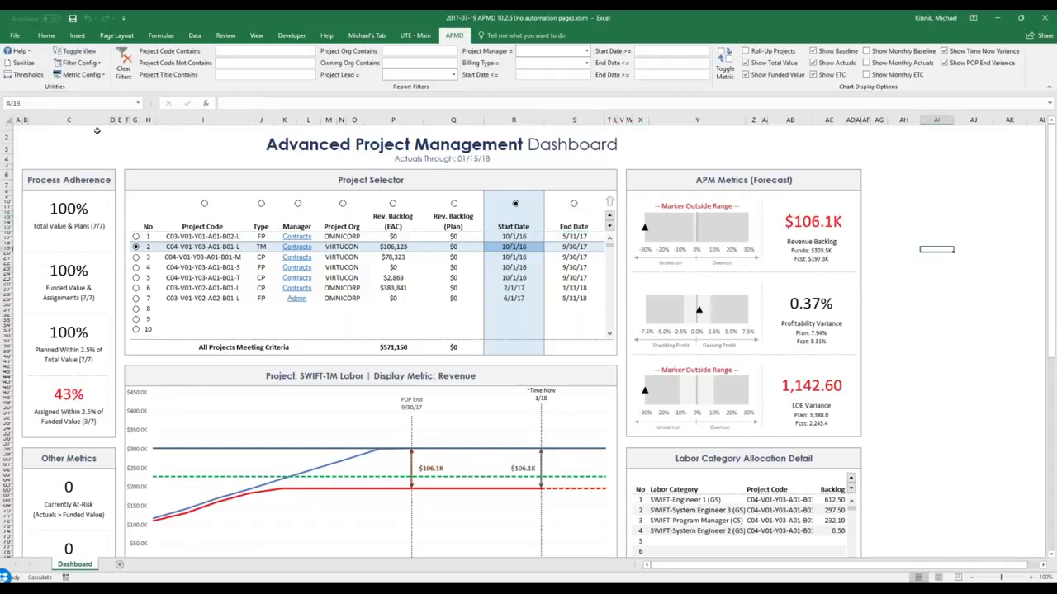
pyautogui.moveTo(96, 147); pyautogui.dragTo(153, 495)
pyautogui.click(155, 472)
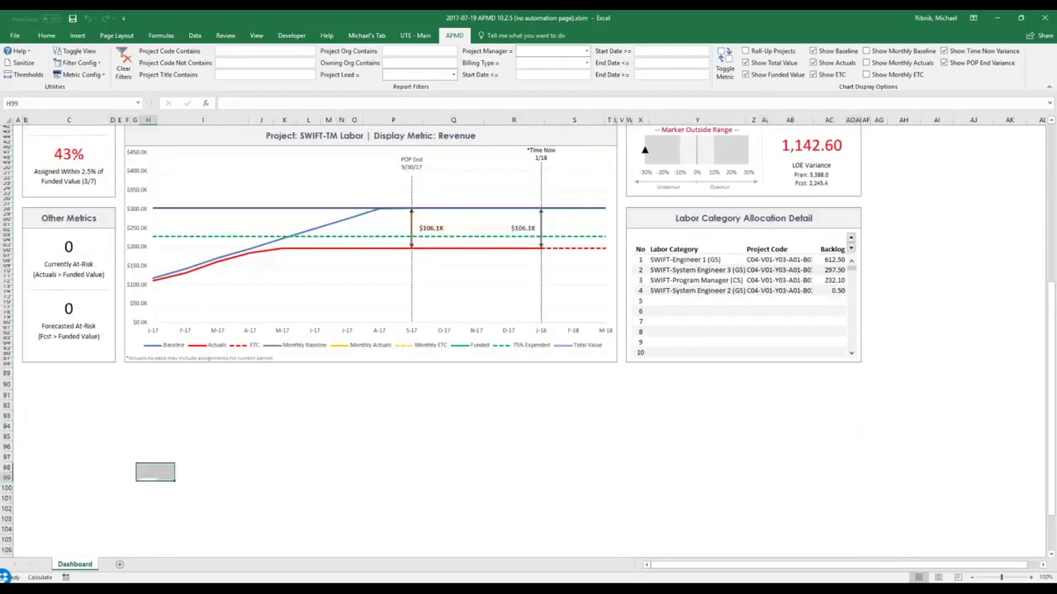
pyautogui.scroll(15, 155, 472)
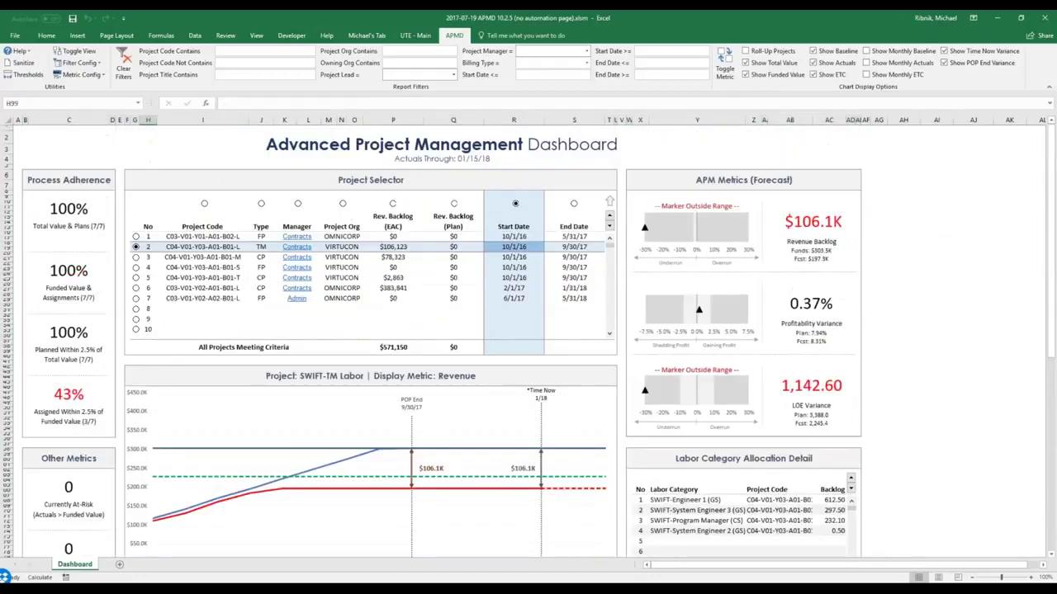
pyautogui.click(78, 51)
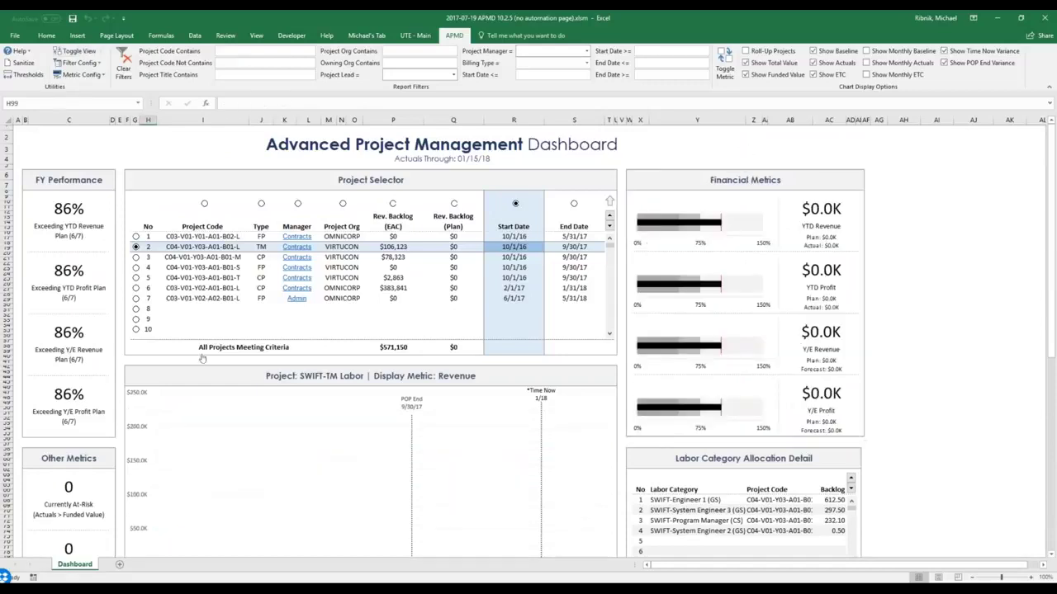
# Select project 6, list only the projects not Exceeding YTD Revenue Plan, and restore the full project list.
pyautogui.click(136, 278)
pyautogui.click(135, 288)
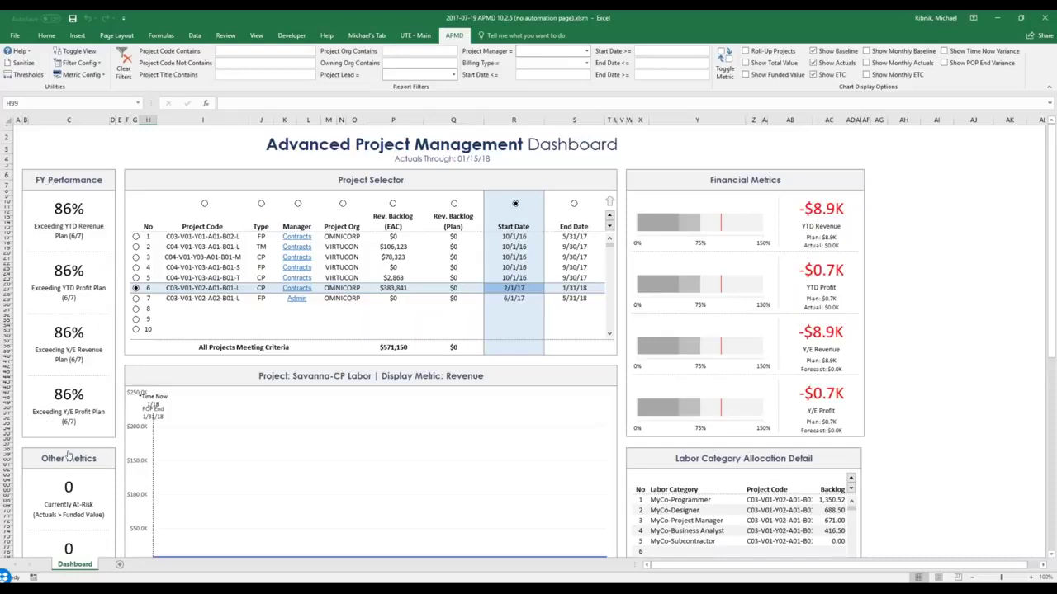
pyautogui.click(79, 236)
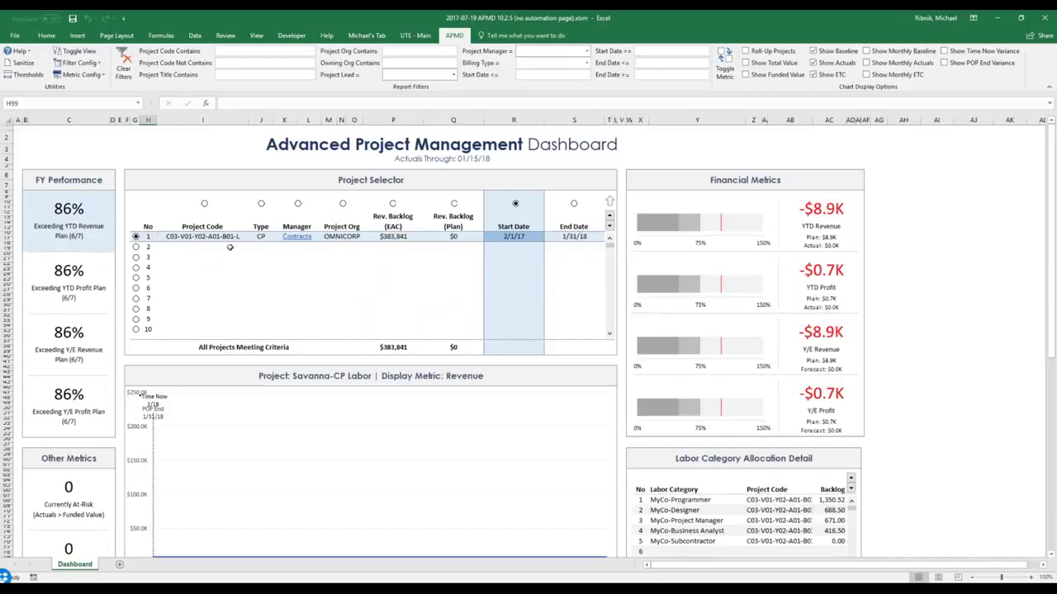
pyautogui.click(67, 224)
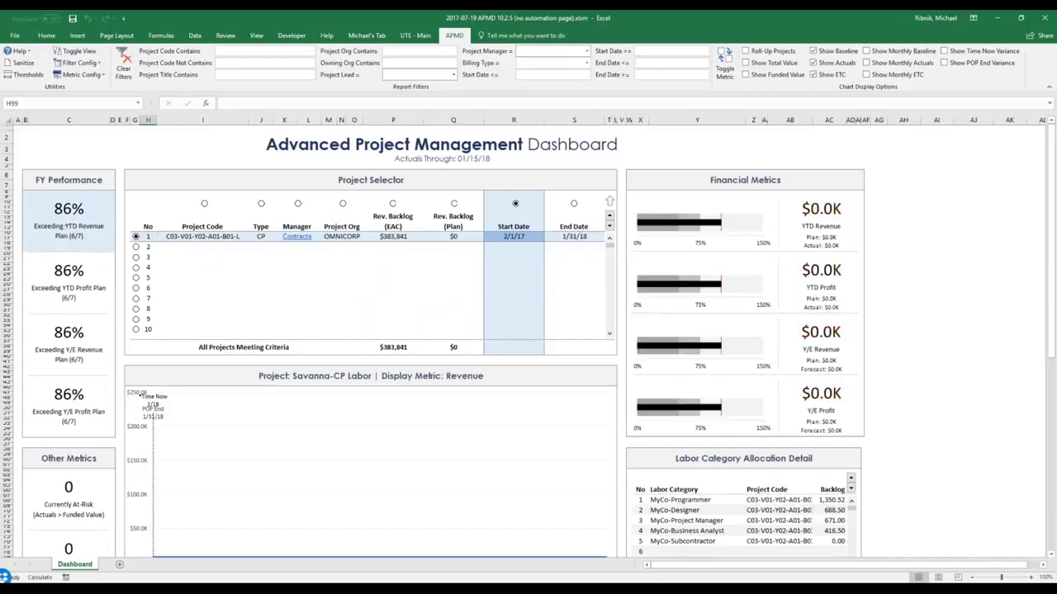
# Select project 7 and highlight its revenue chart area to examine the fiscal-year figures.
pyautogui.scroll(-3, 93, 234)
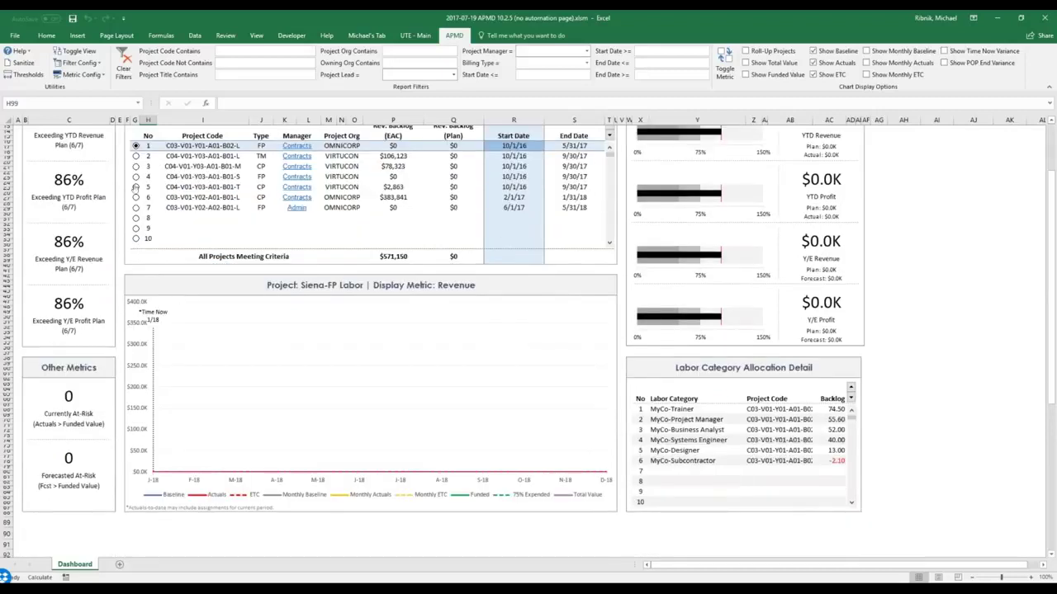
pyautogui.click(136, 207)
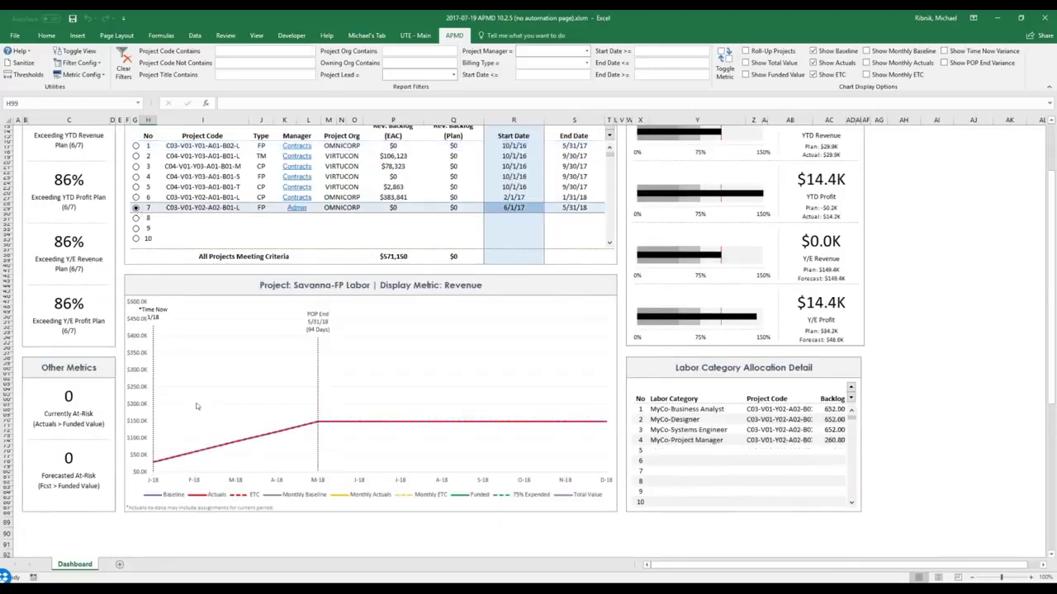
pyautogui.click(168, 292)
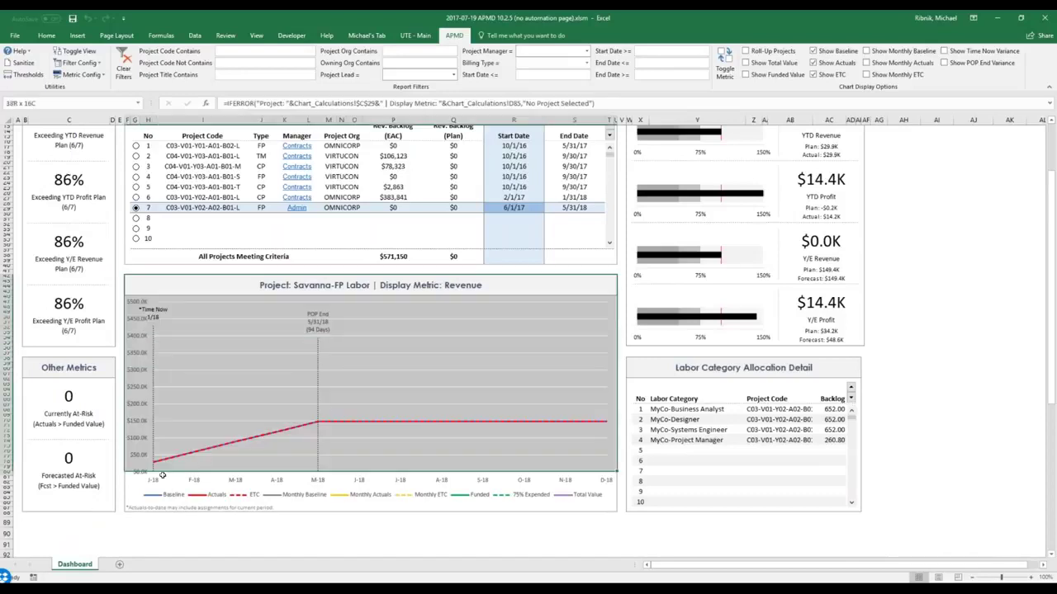
# Clear the highlight on project 7's revenue chart by selecting an empty cell beneath it.
pyautogui.click(169, 543)
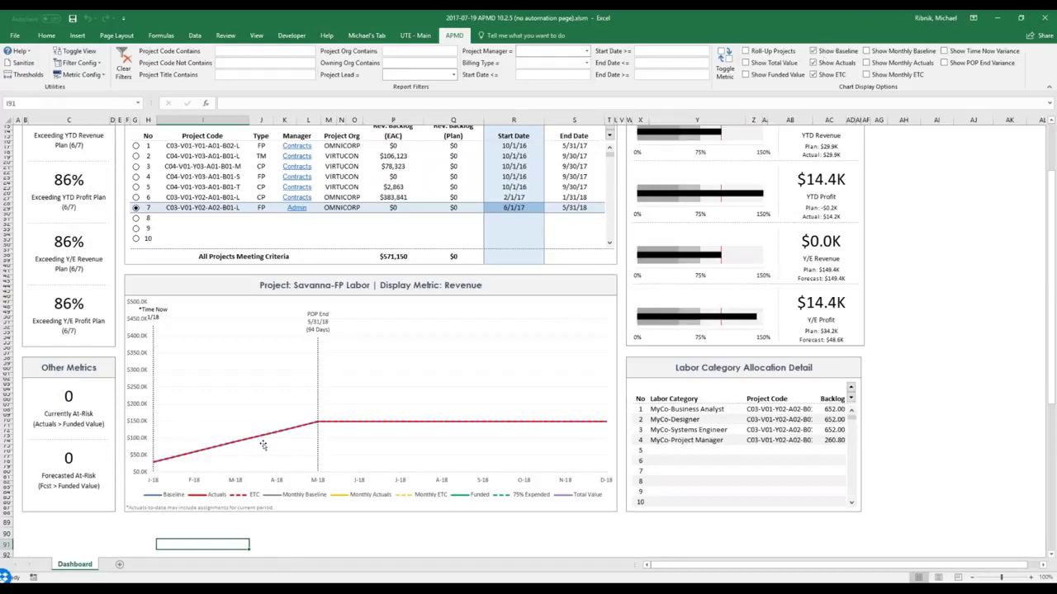
pyautogui.click(248, 533)
pyautogui.click(284, 522)
pyautogui.scroll(3, 369, 330)
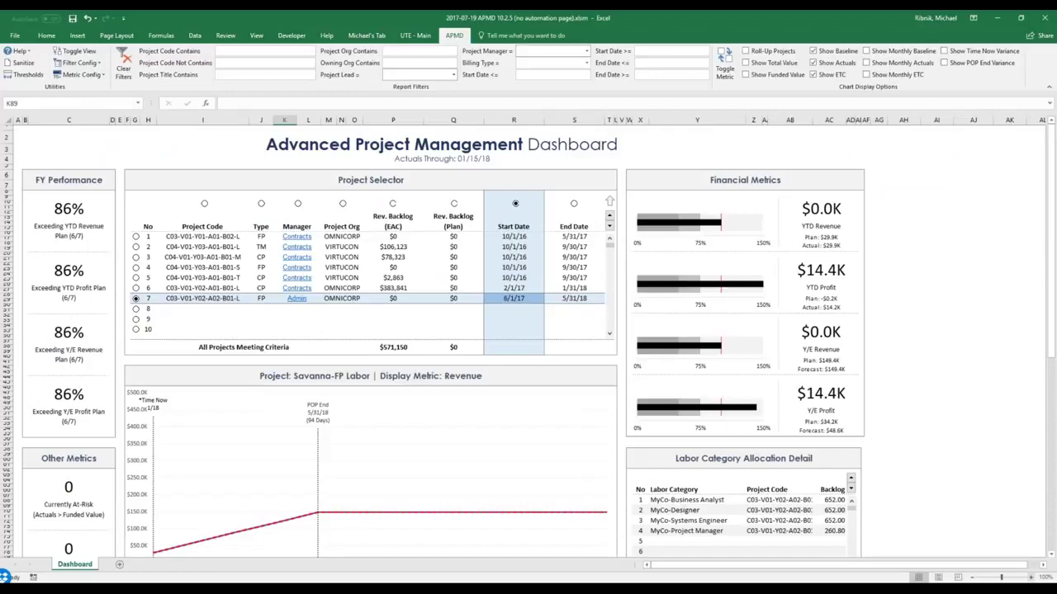
pyautogui.scroll(1, 957, 246)
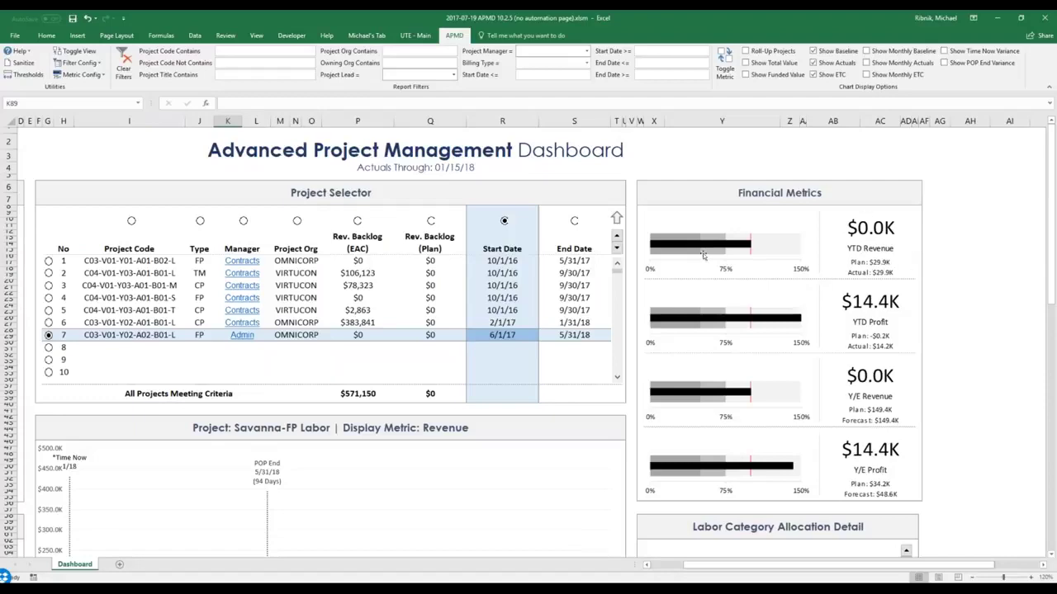
# Examine project 7's year-to-date and year-end revenue and profit gauges in the Financial Metrics at enlarged size.
pyautogui.click(1037, 577)
pyautogui.scroll(1, 857, 245)
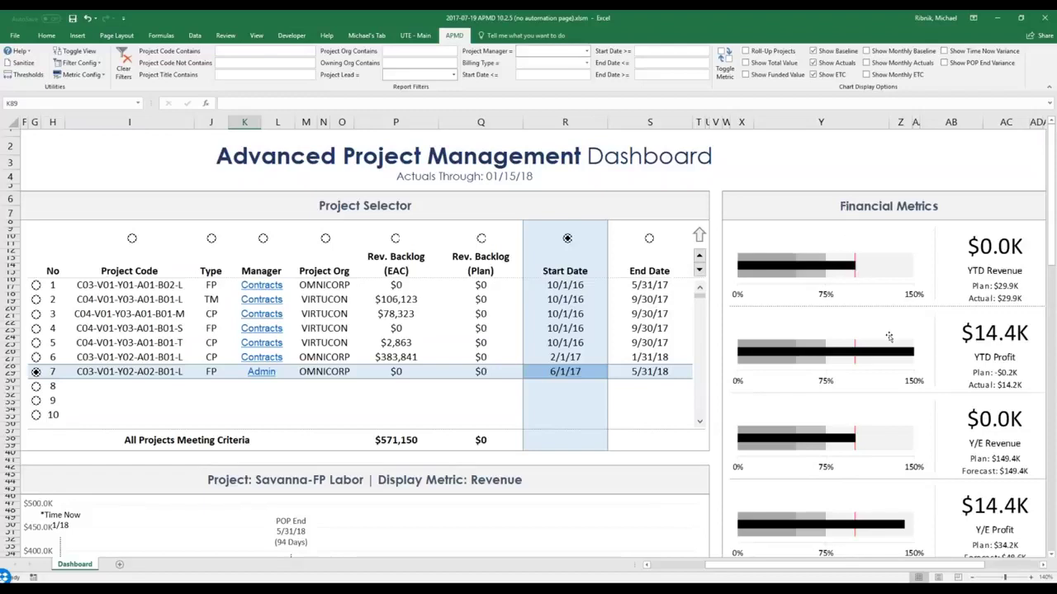
pyautogui.scroll(-2, 887, 450)
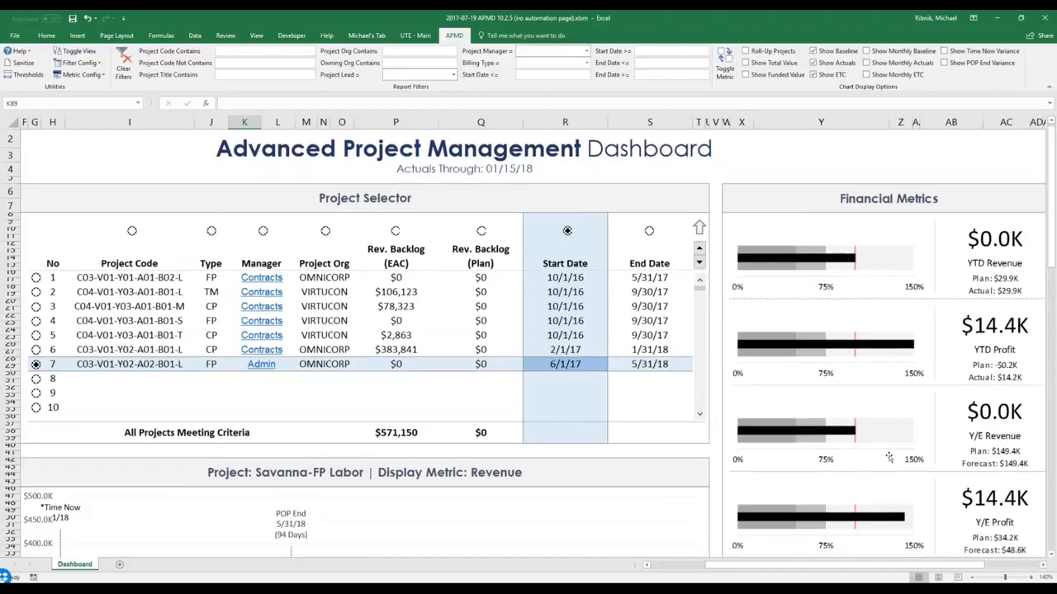
pyautogui.scroll(1, 899, 457)
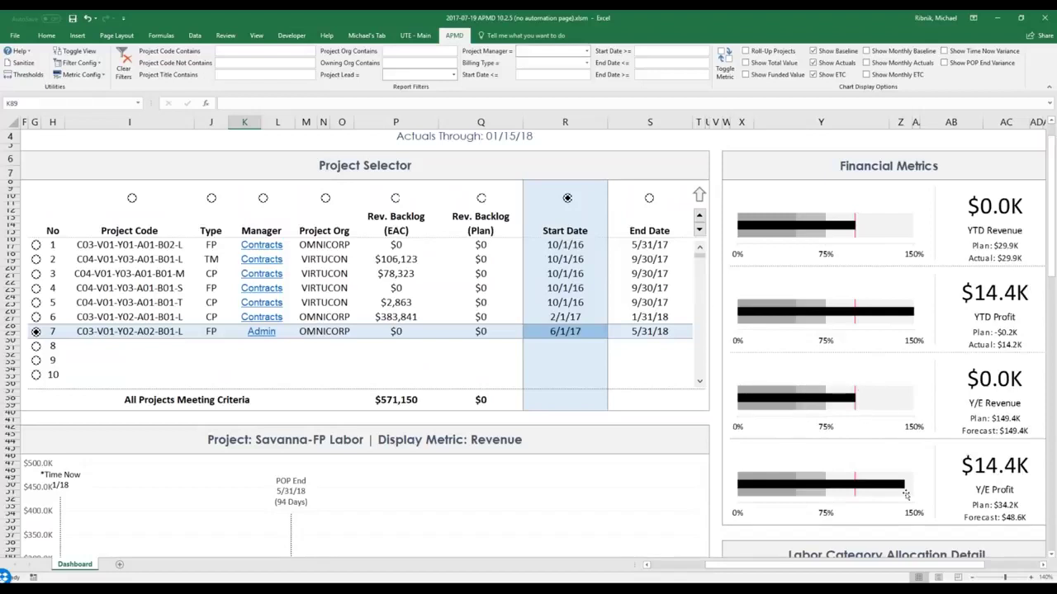
pyautogui.scroll(1, 896, 469)
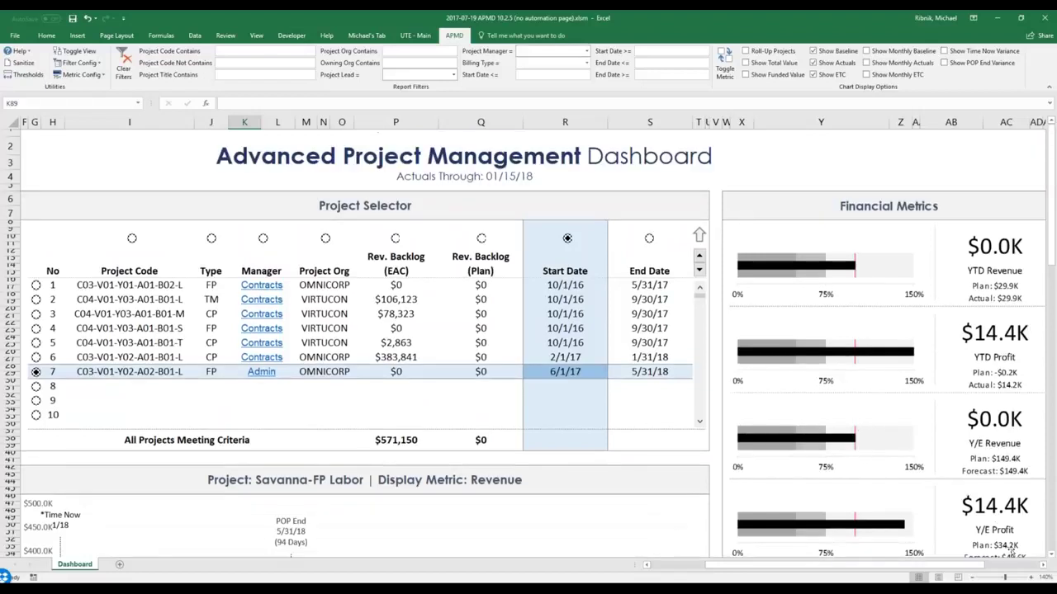
pyautogui.click(1042, 565)
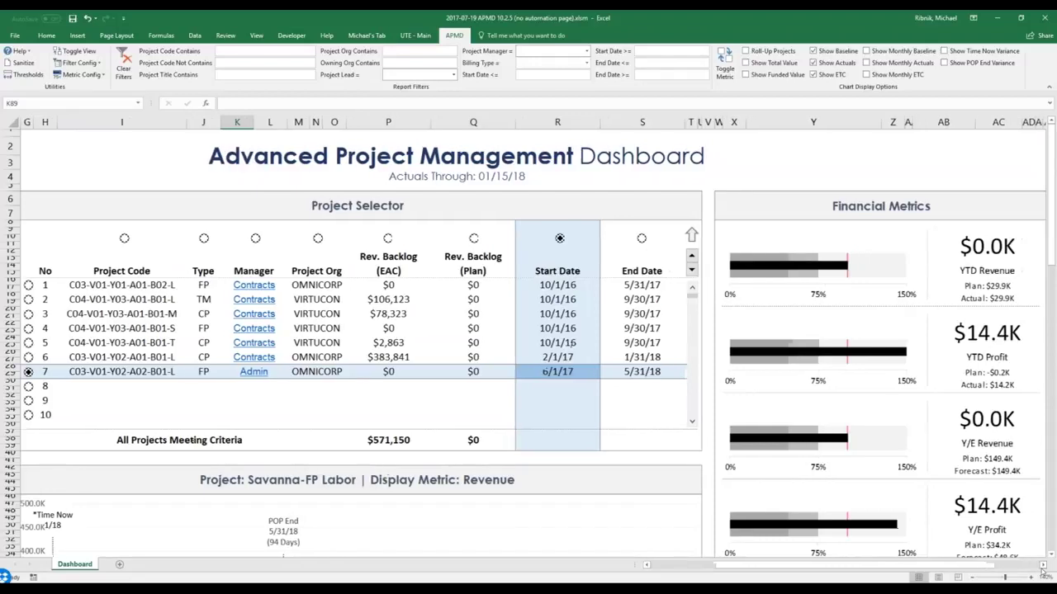
pyautogui.click(1043, 565)
pyautogui.click(1042, 565)
pyautogui.click(1043, 564)
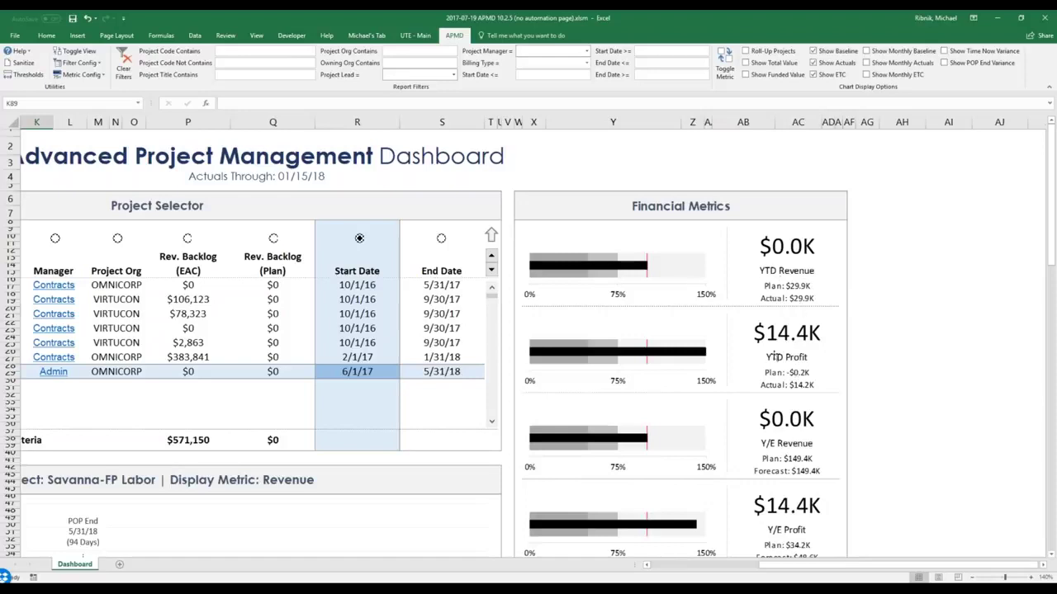
pyautogui.scroll(-2, 809, 453)
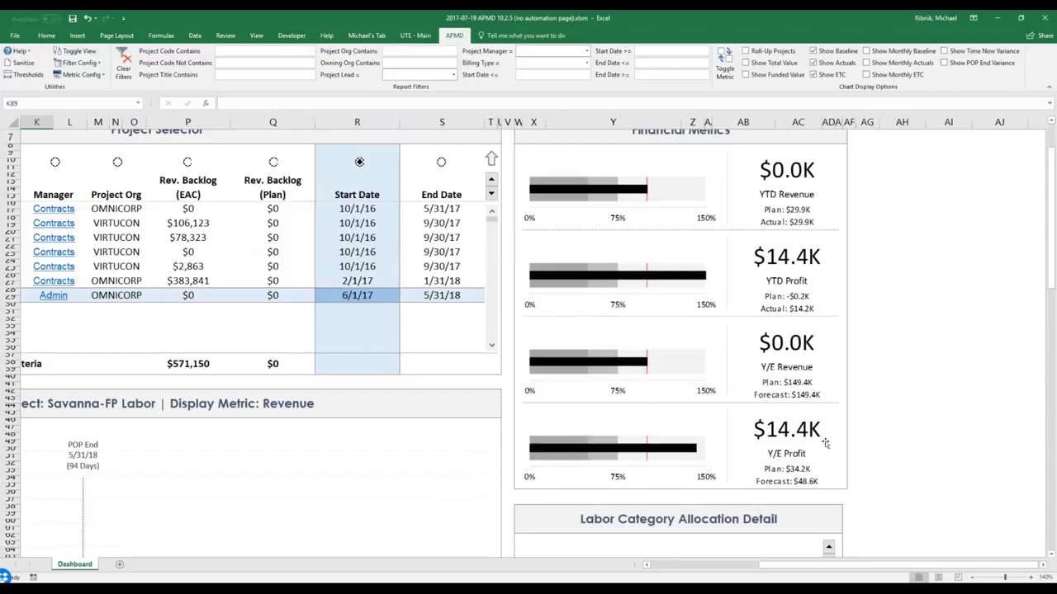
# Enable Roll-Up Projects so the chart and financial metrics cover all filtered projects.
pyautogui.click(973, 579)
pyautogui.click(974, 579)
pyautogui.click(973, 579)
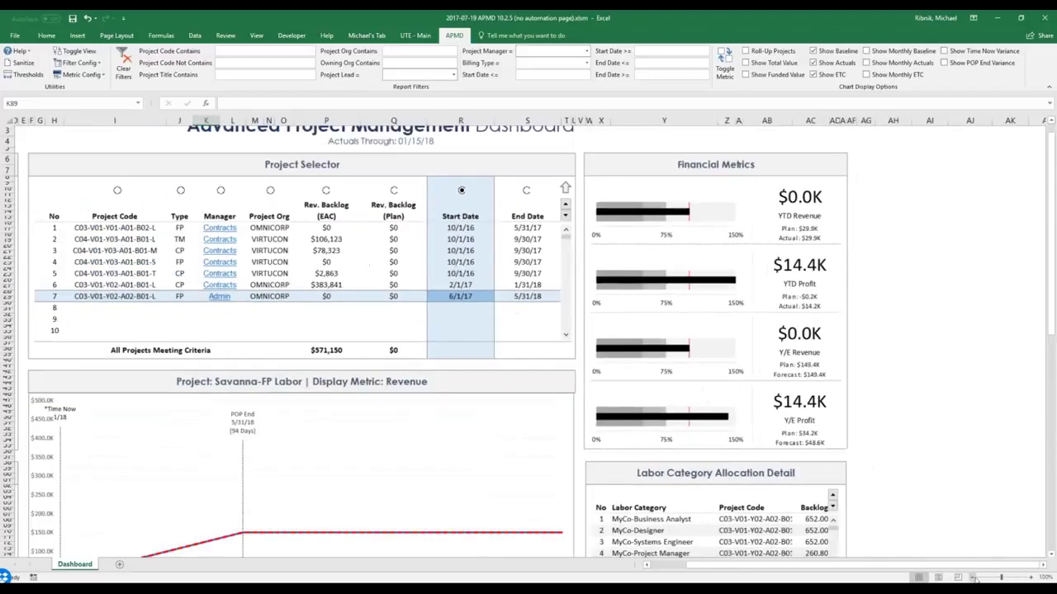
pyautogui.click(973, 578)
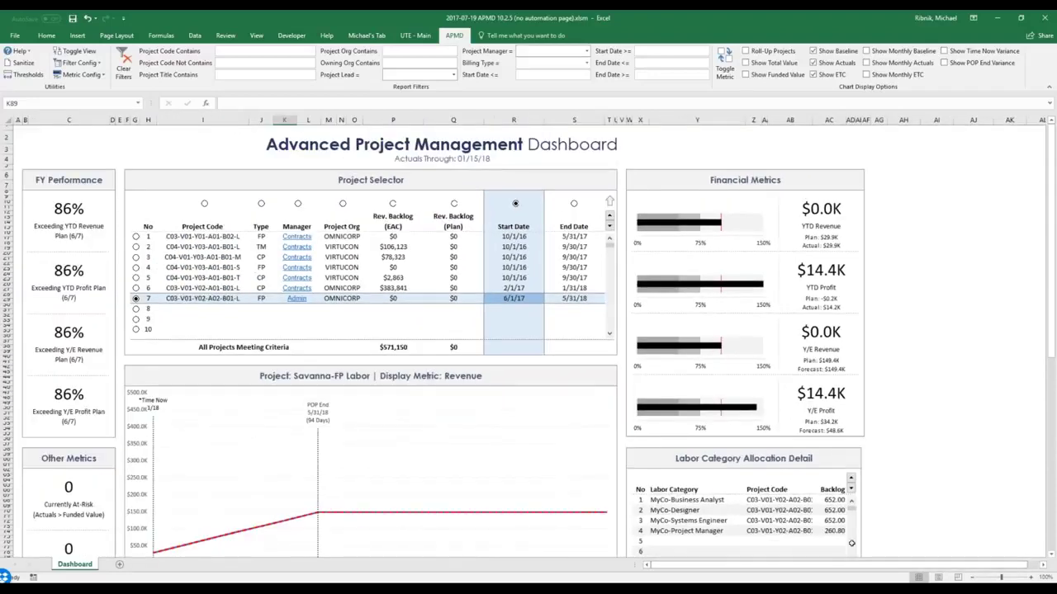
pyautogui.click(972, 578)
pyautogui.click(973, 577)
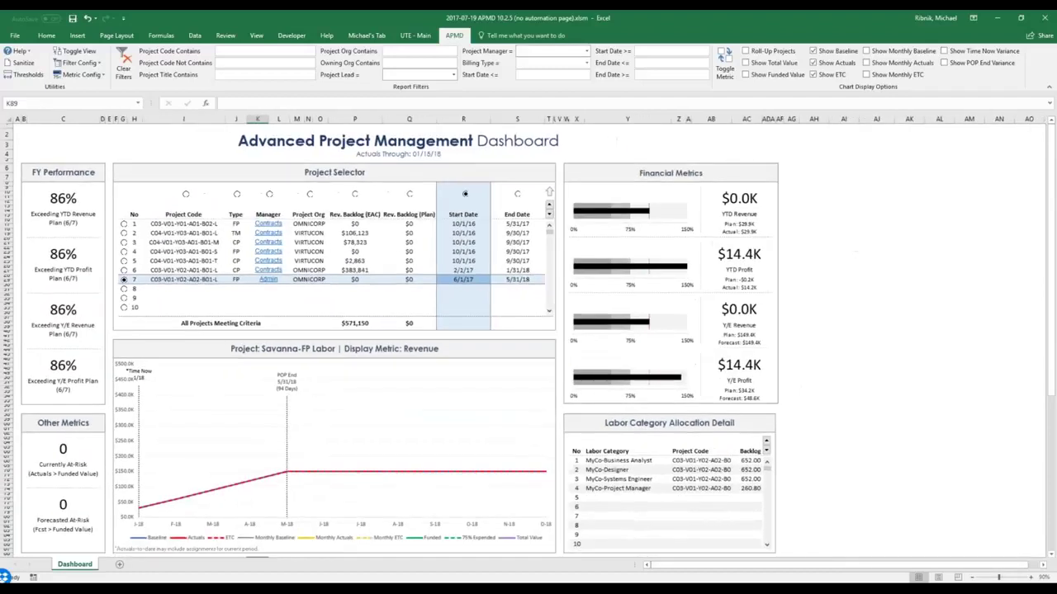
pyautogui.click(746, 52)
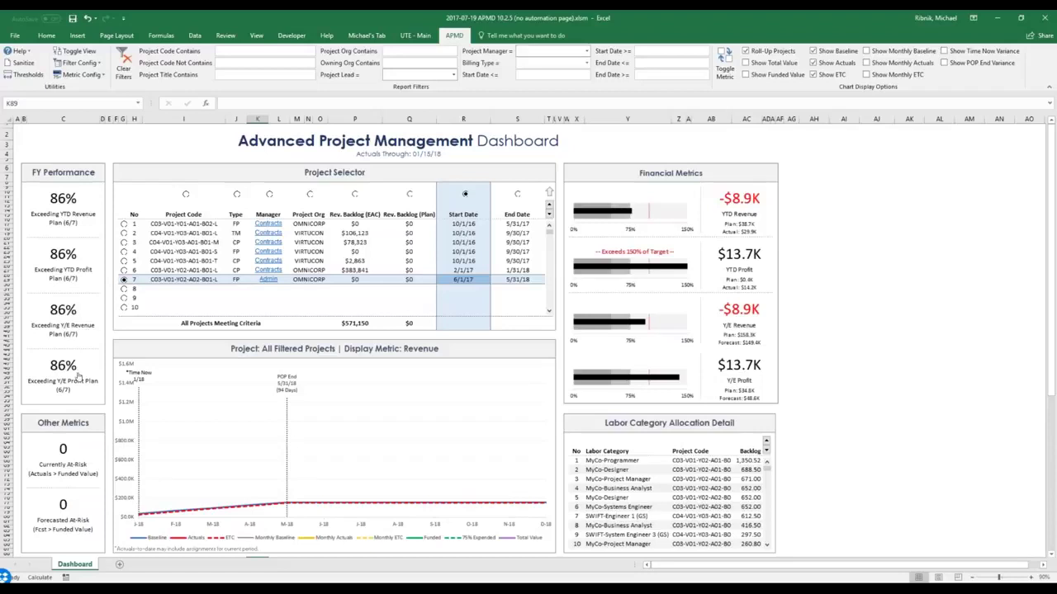
# Examine the rolled-up revenue chart and Financial Metrics for all filtered projects.
pyautogui.scroll(-2, 79, 376)
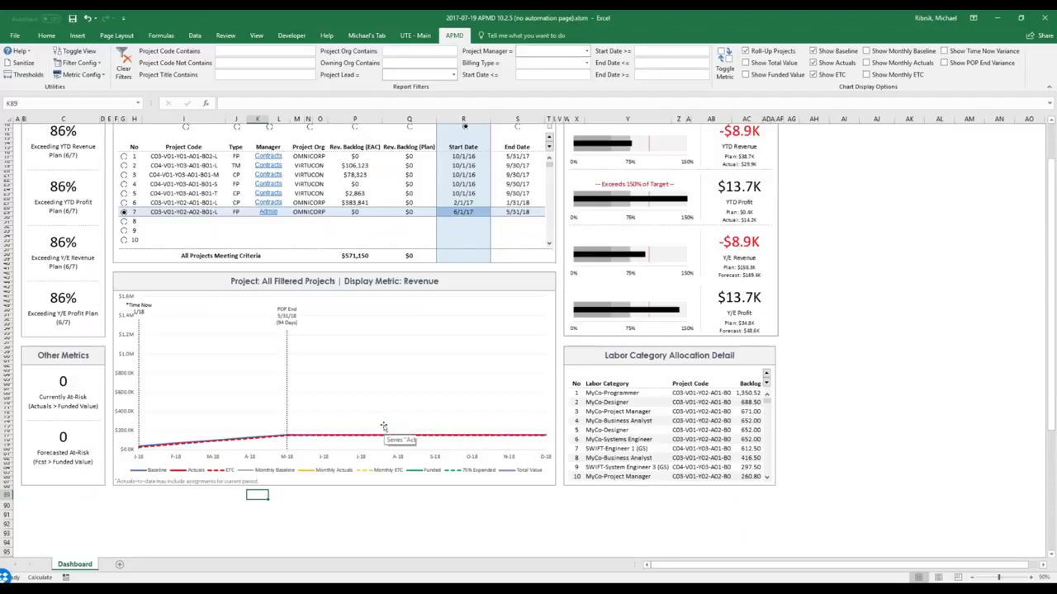
pyautogui.scroll(2, 383, 426)
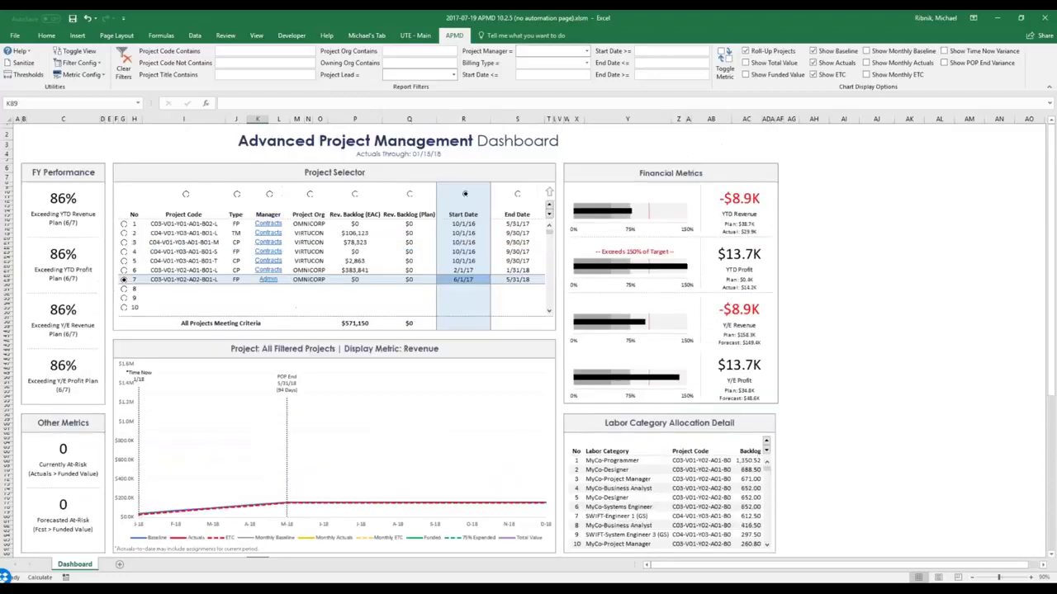
pyautogui.click(1029, 577)
pyautogui.click(1029, 577)
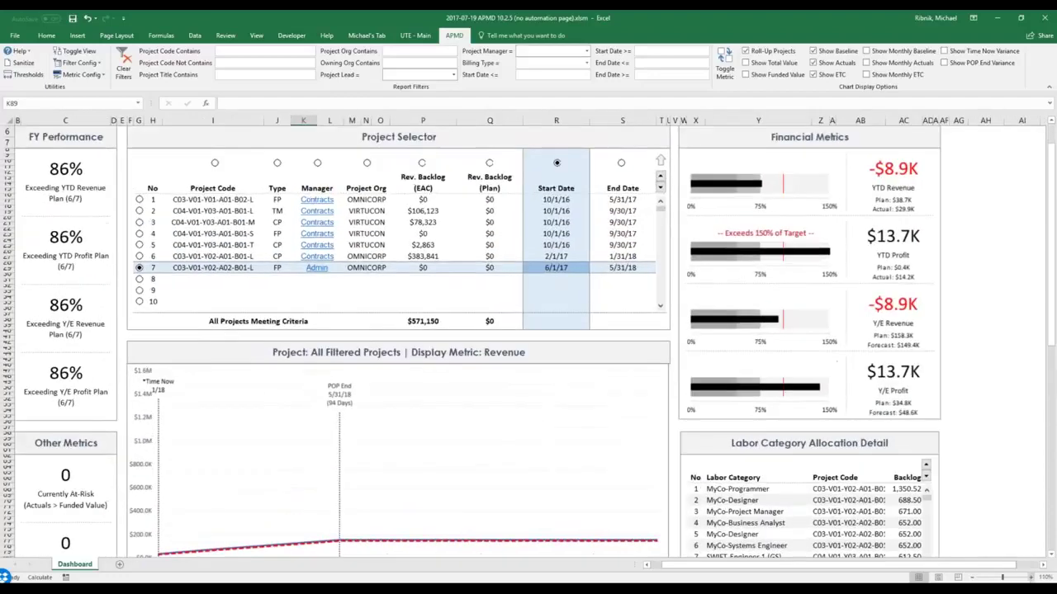
pyautogui.click(1029, 577)
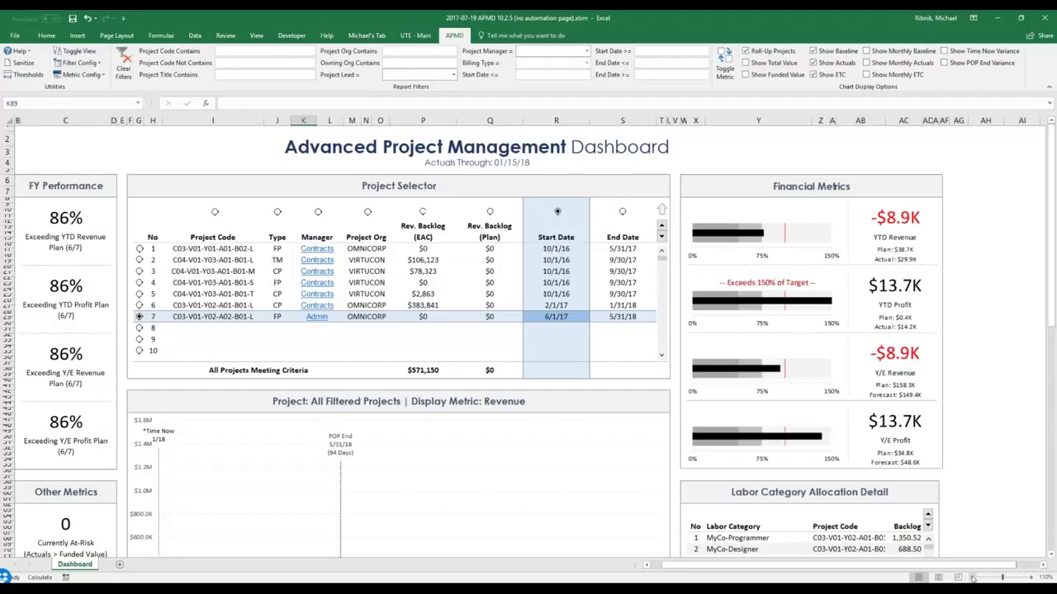
# Switch the dashboard from FY Performance and Financial Metrics back to the Process Adherence and APM Metrics view.
pyautogui.click(972, 577)
pyautogui.click(973, 577)
pyautogui.click(972, 577)
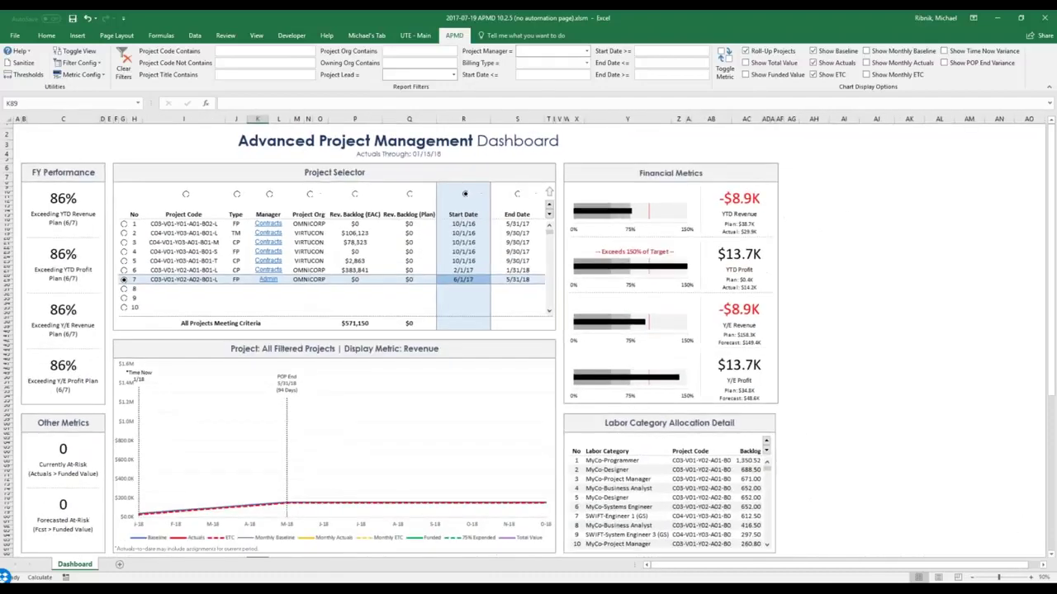
pyautogui.click(80, 52)
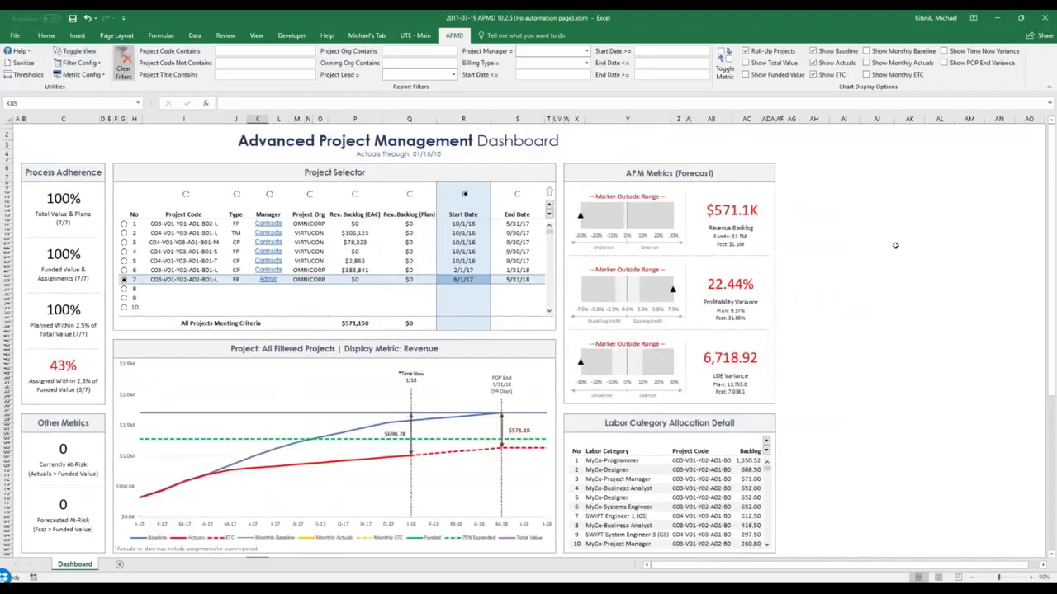
pyautogui.click(895, 245)
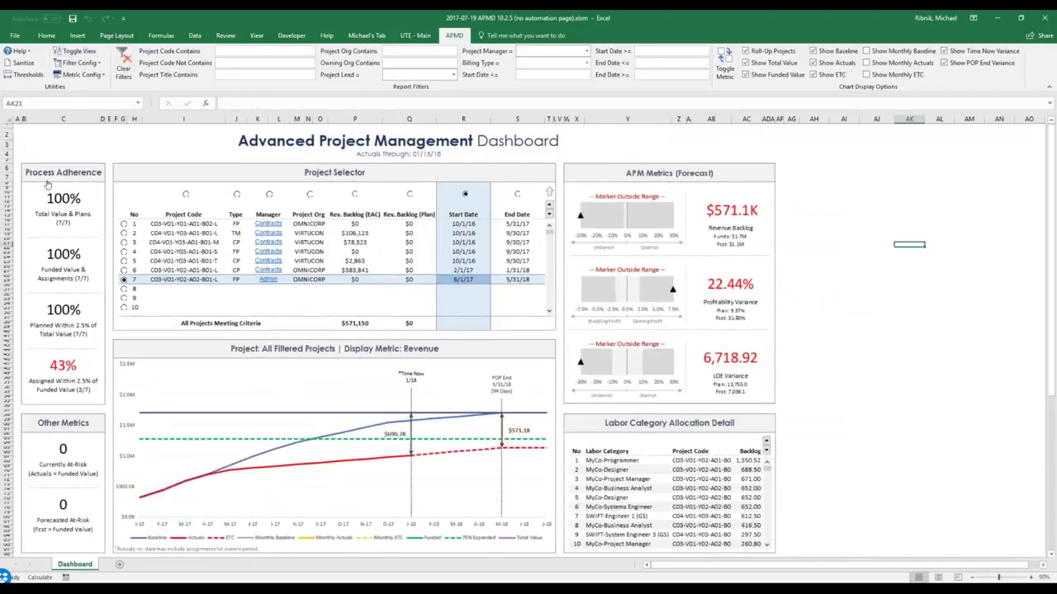
pyautogui.click(24, 51)
pyautogui.click(866, 210)
pyautogui.click(844, 193)
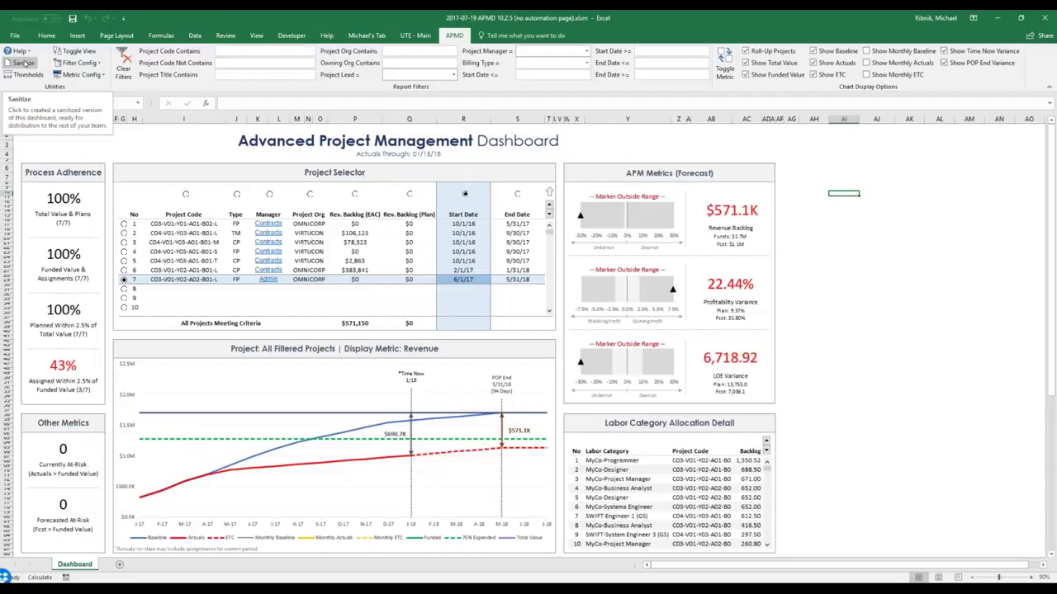
# Create a sanitized version of the dashboard for distribution to the team, accepting the deletion of the workbook data.
pyautogui.click(22, 63)
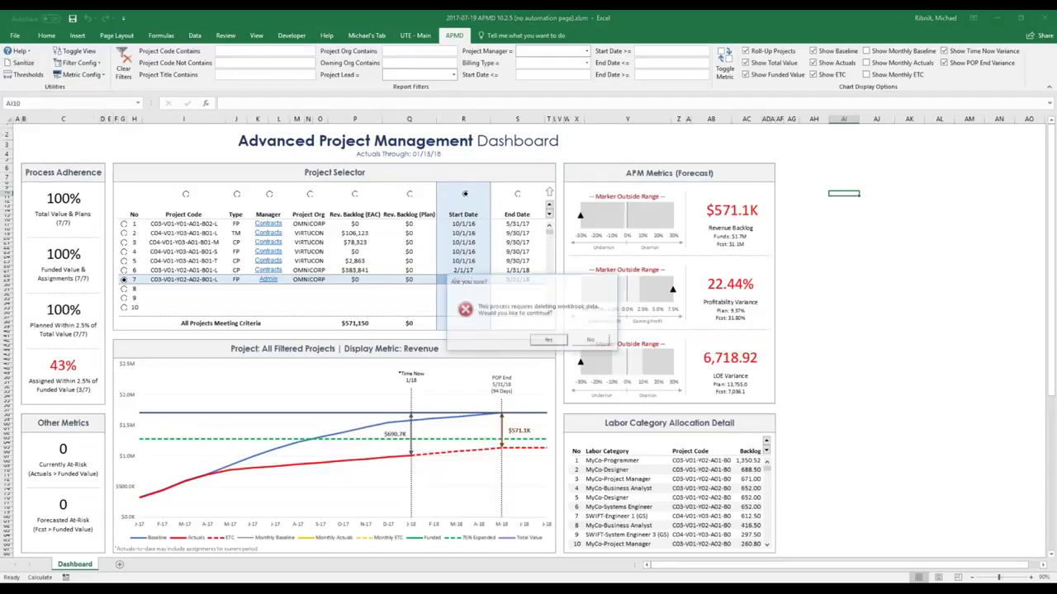
pyautogui.click(548, 341)
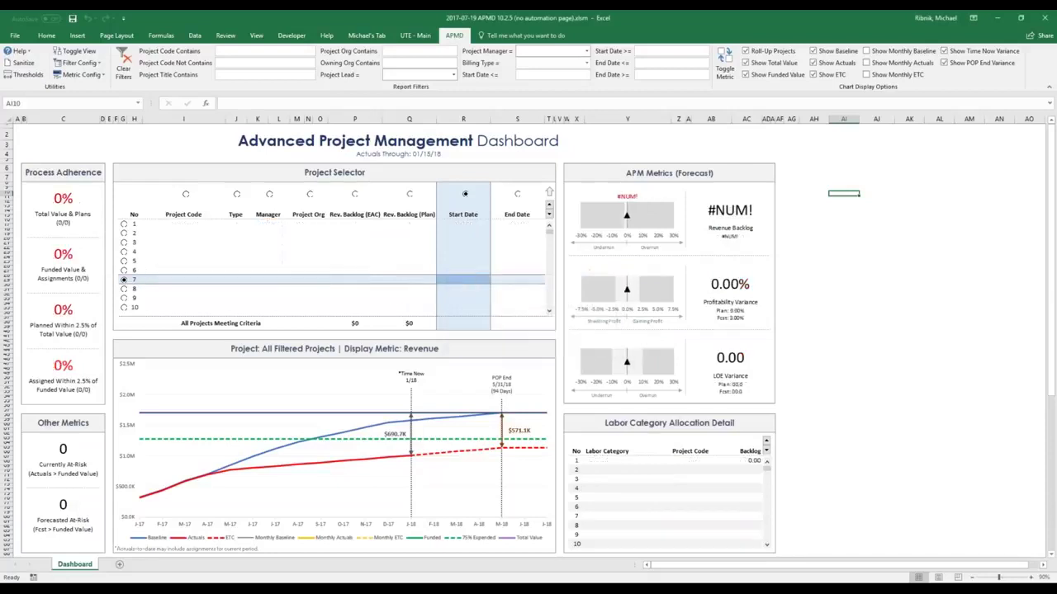